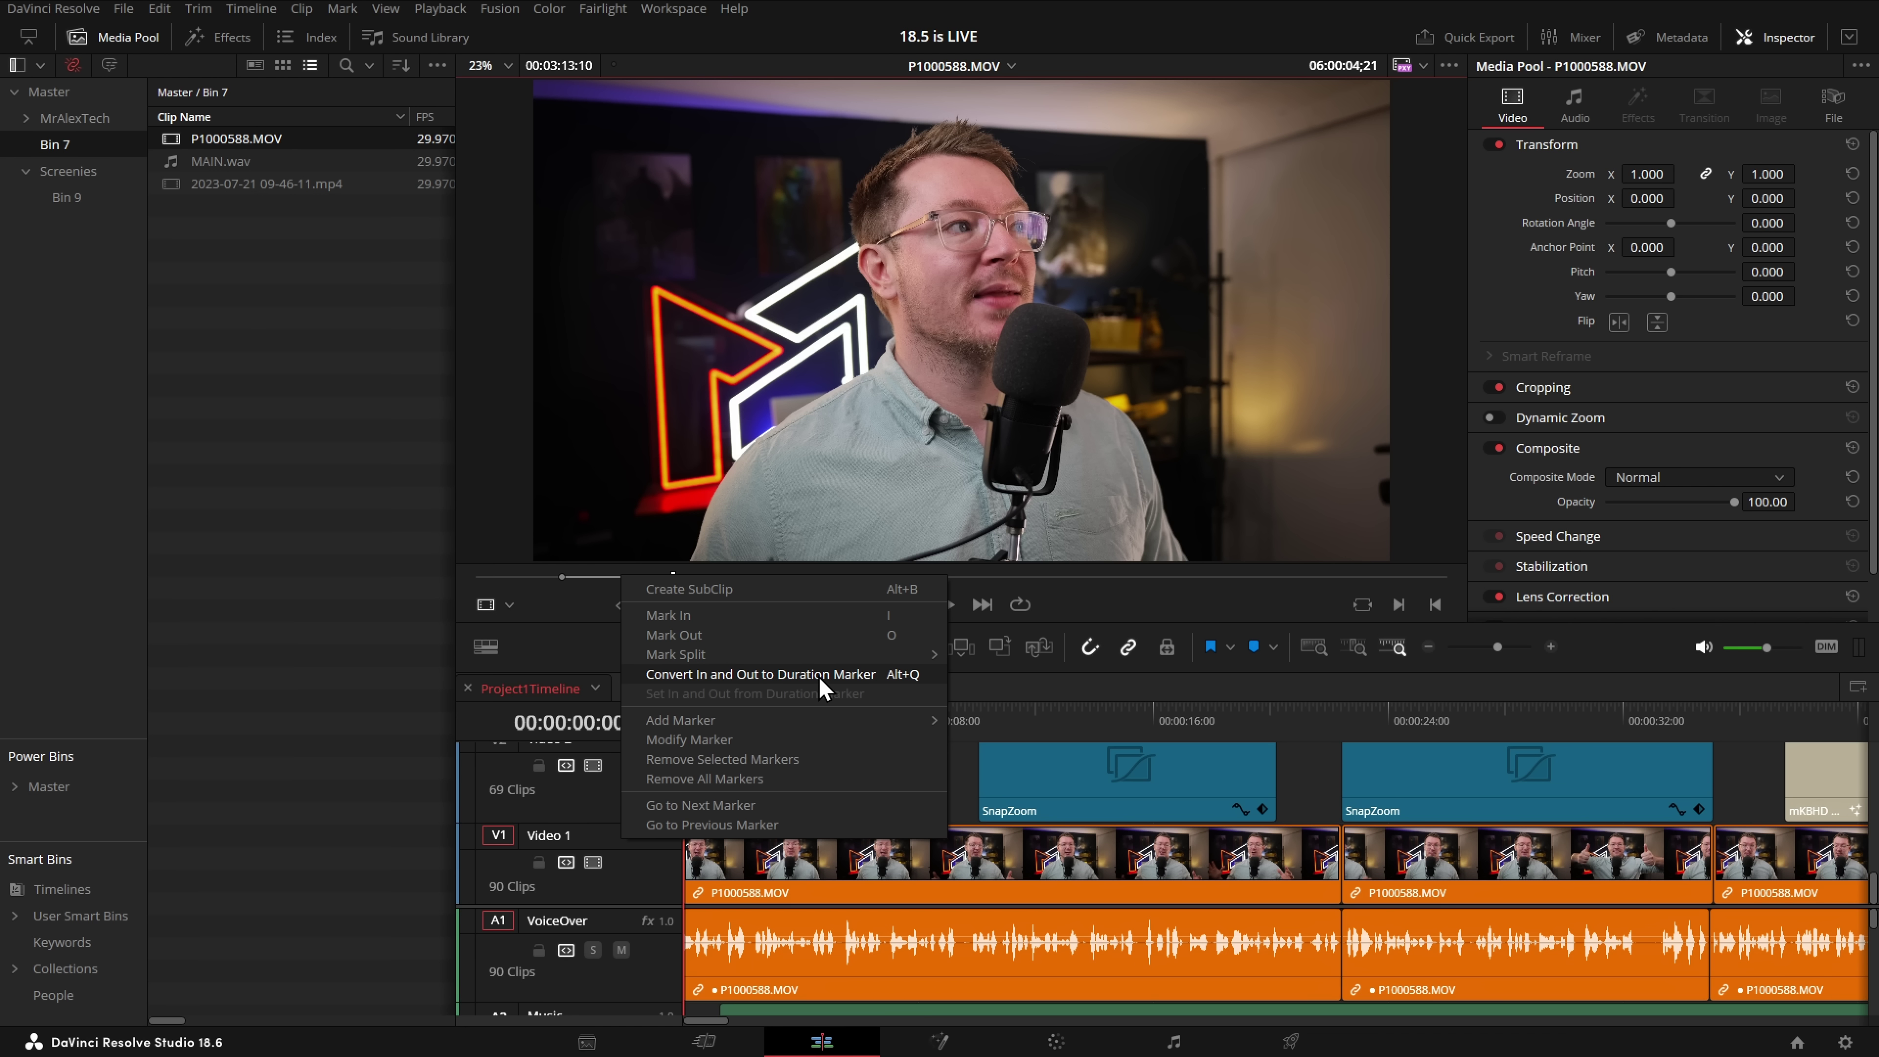
Convert the In and Out range on P1000588.MOV to a duration marker and look at the marker's keyword setting.
left_click(807, 678)
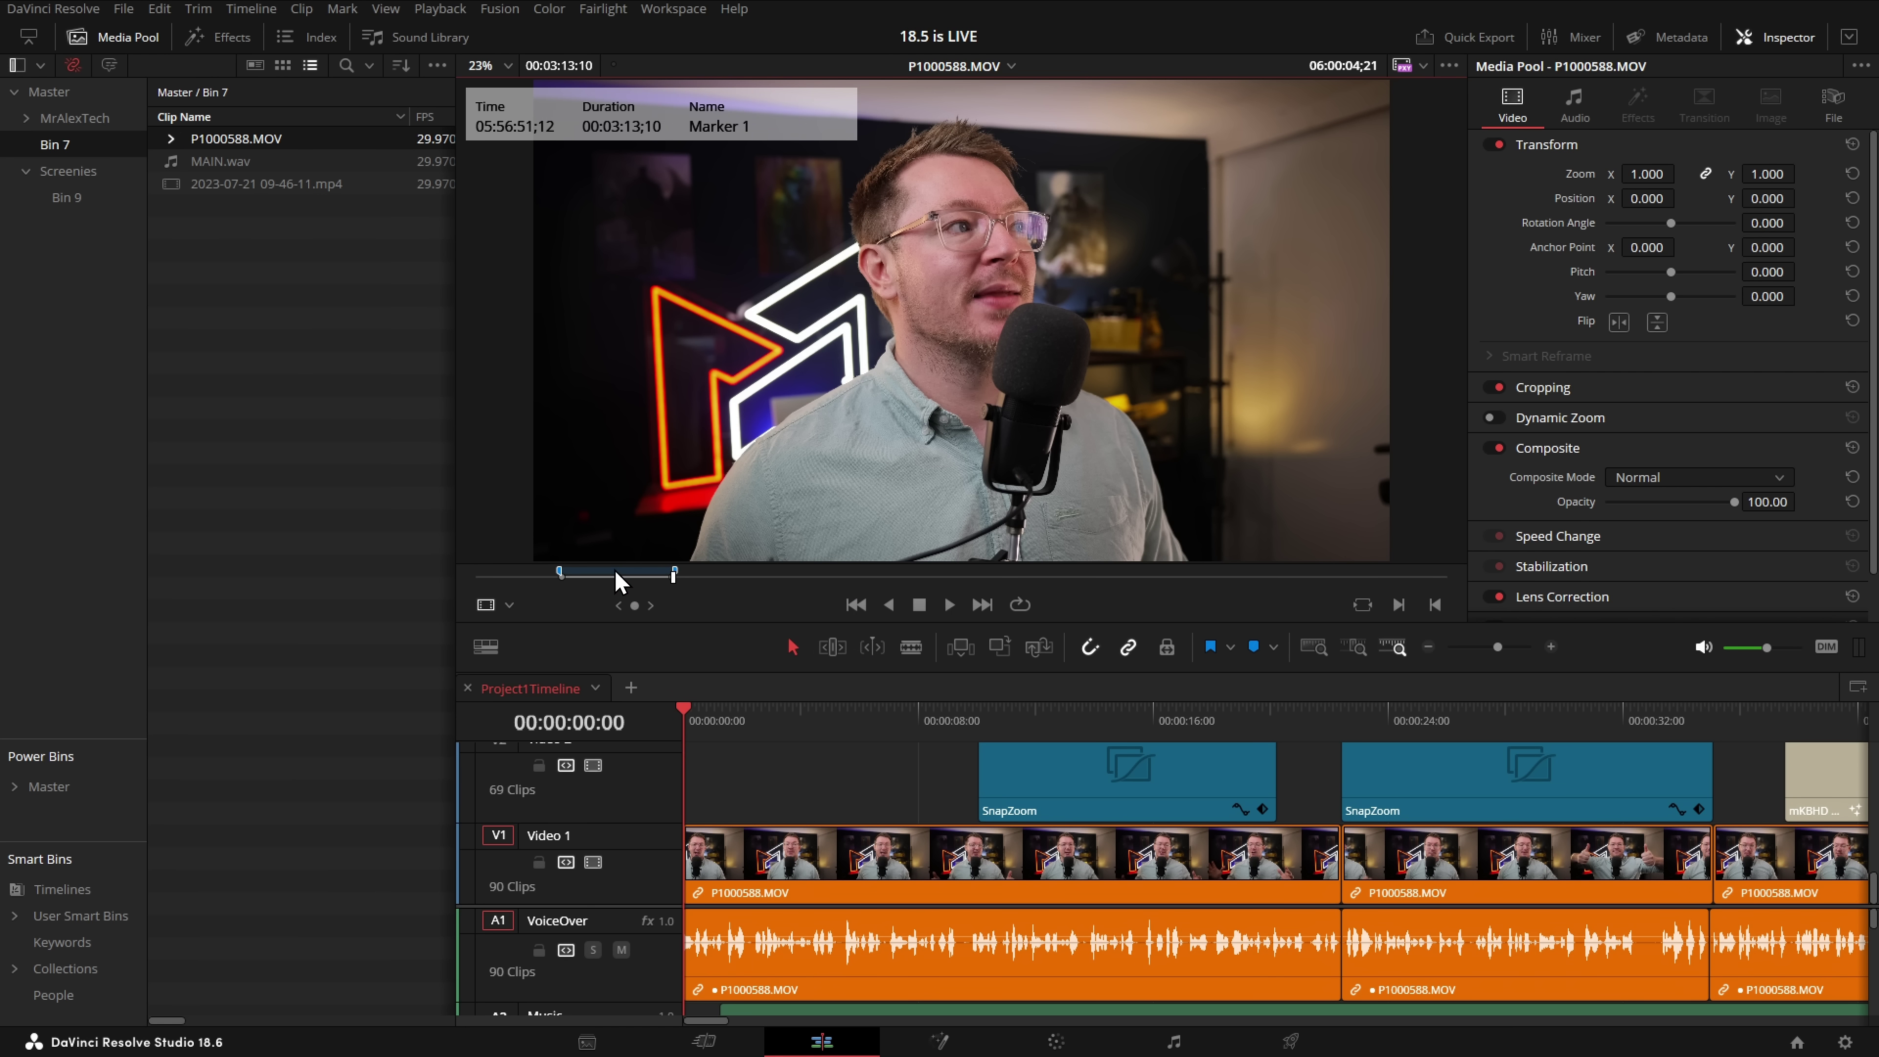
double_click(616, 573)
left_click(508, 445)
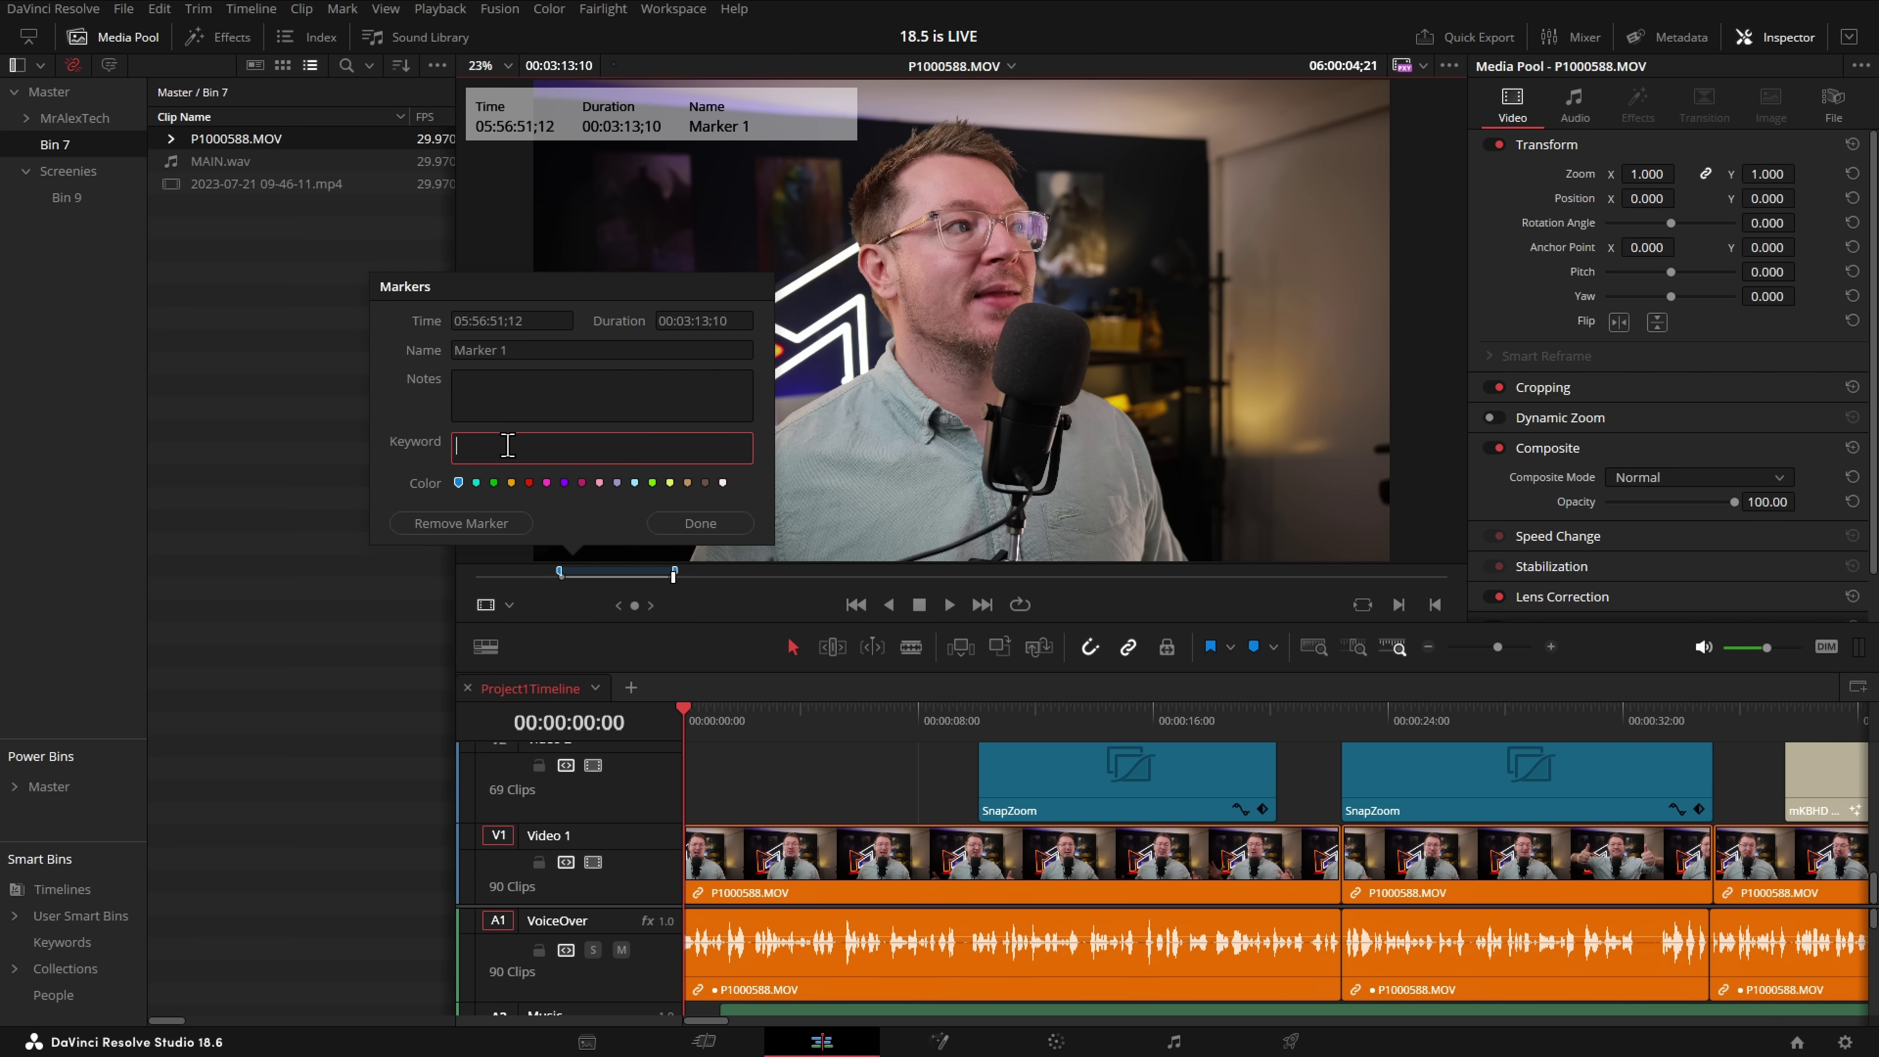
key("Escape")
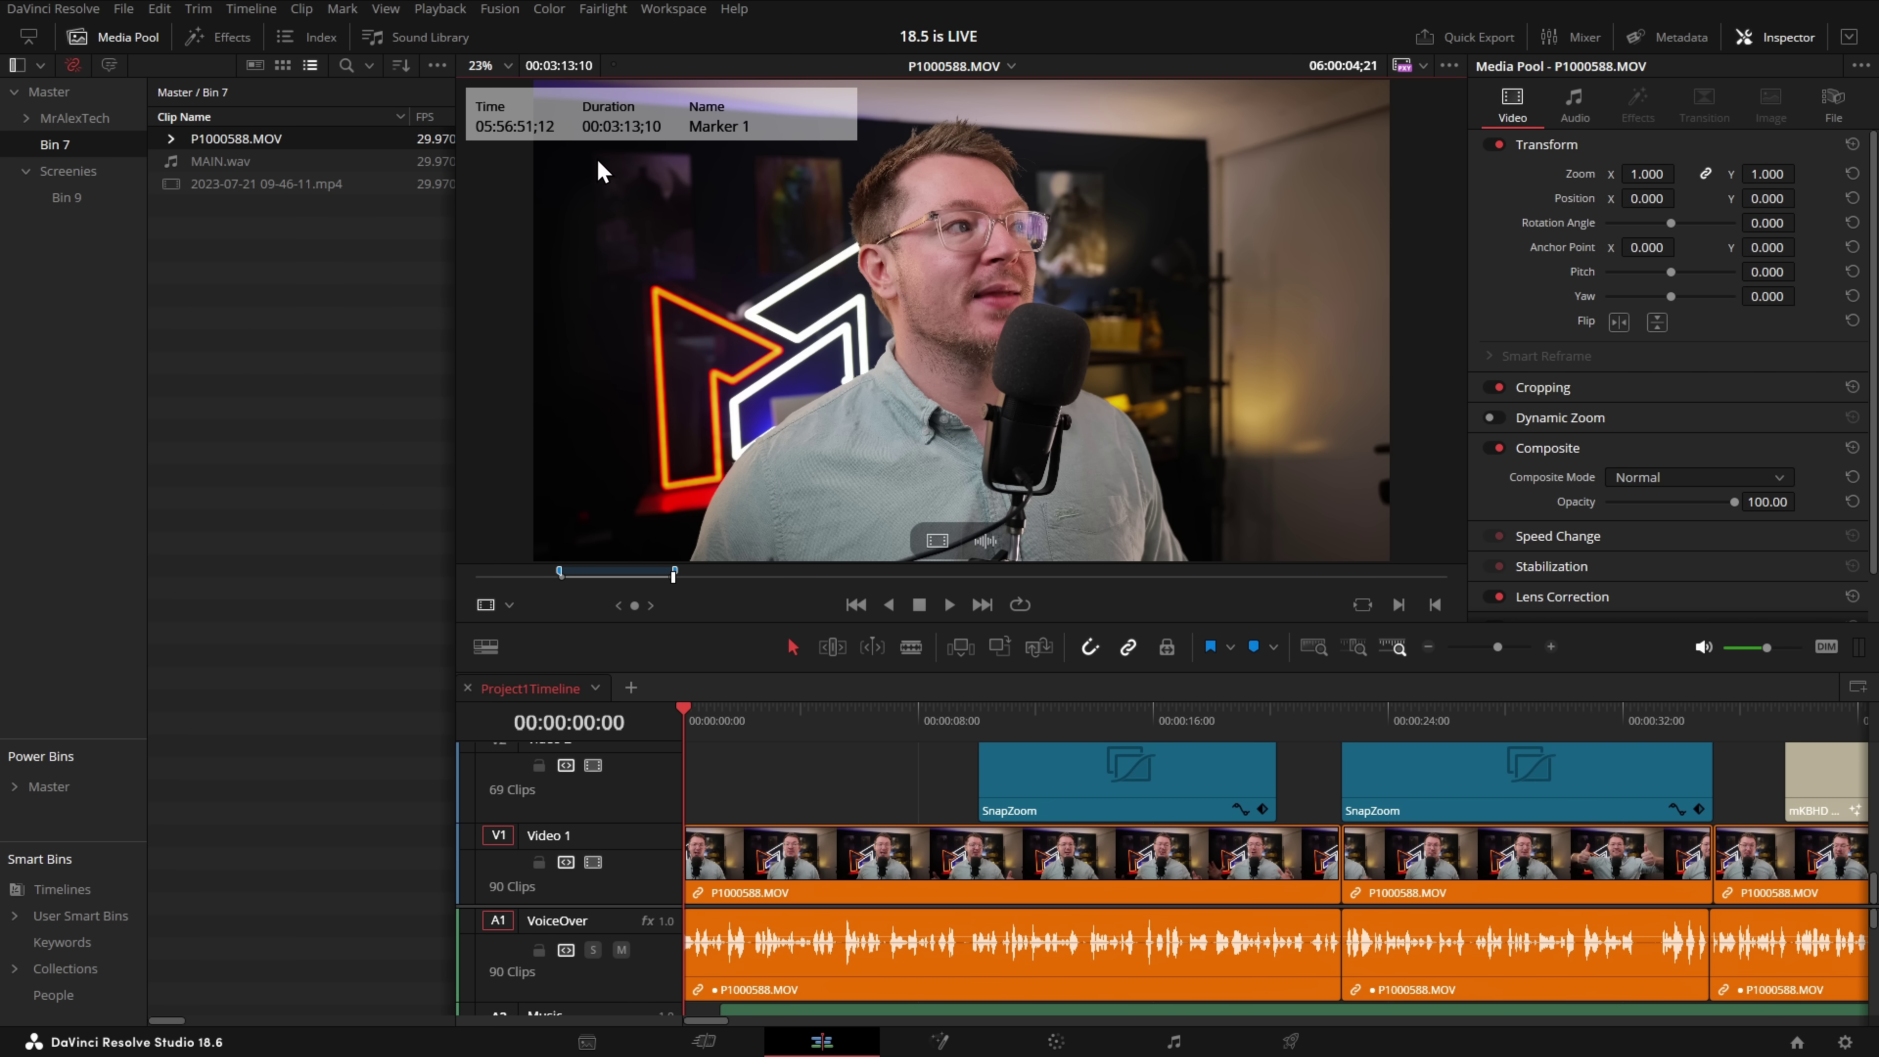
Enter Demo as the second favorite keyword in the Keyword Manager.
left_click(674, 9)
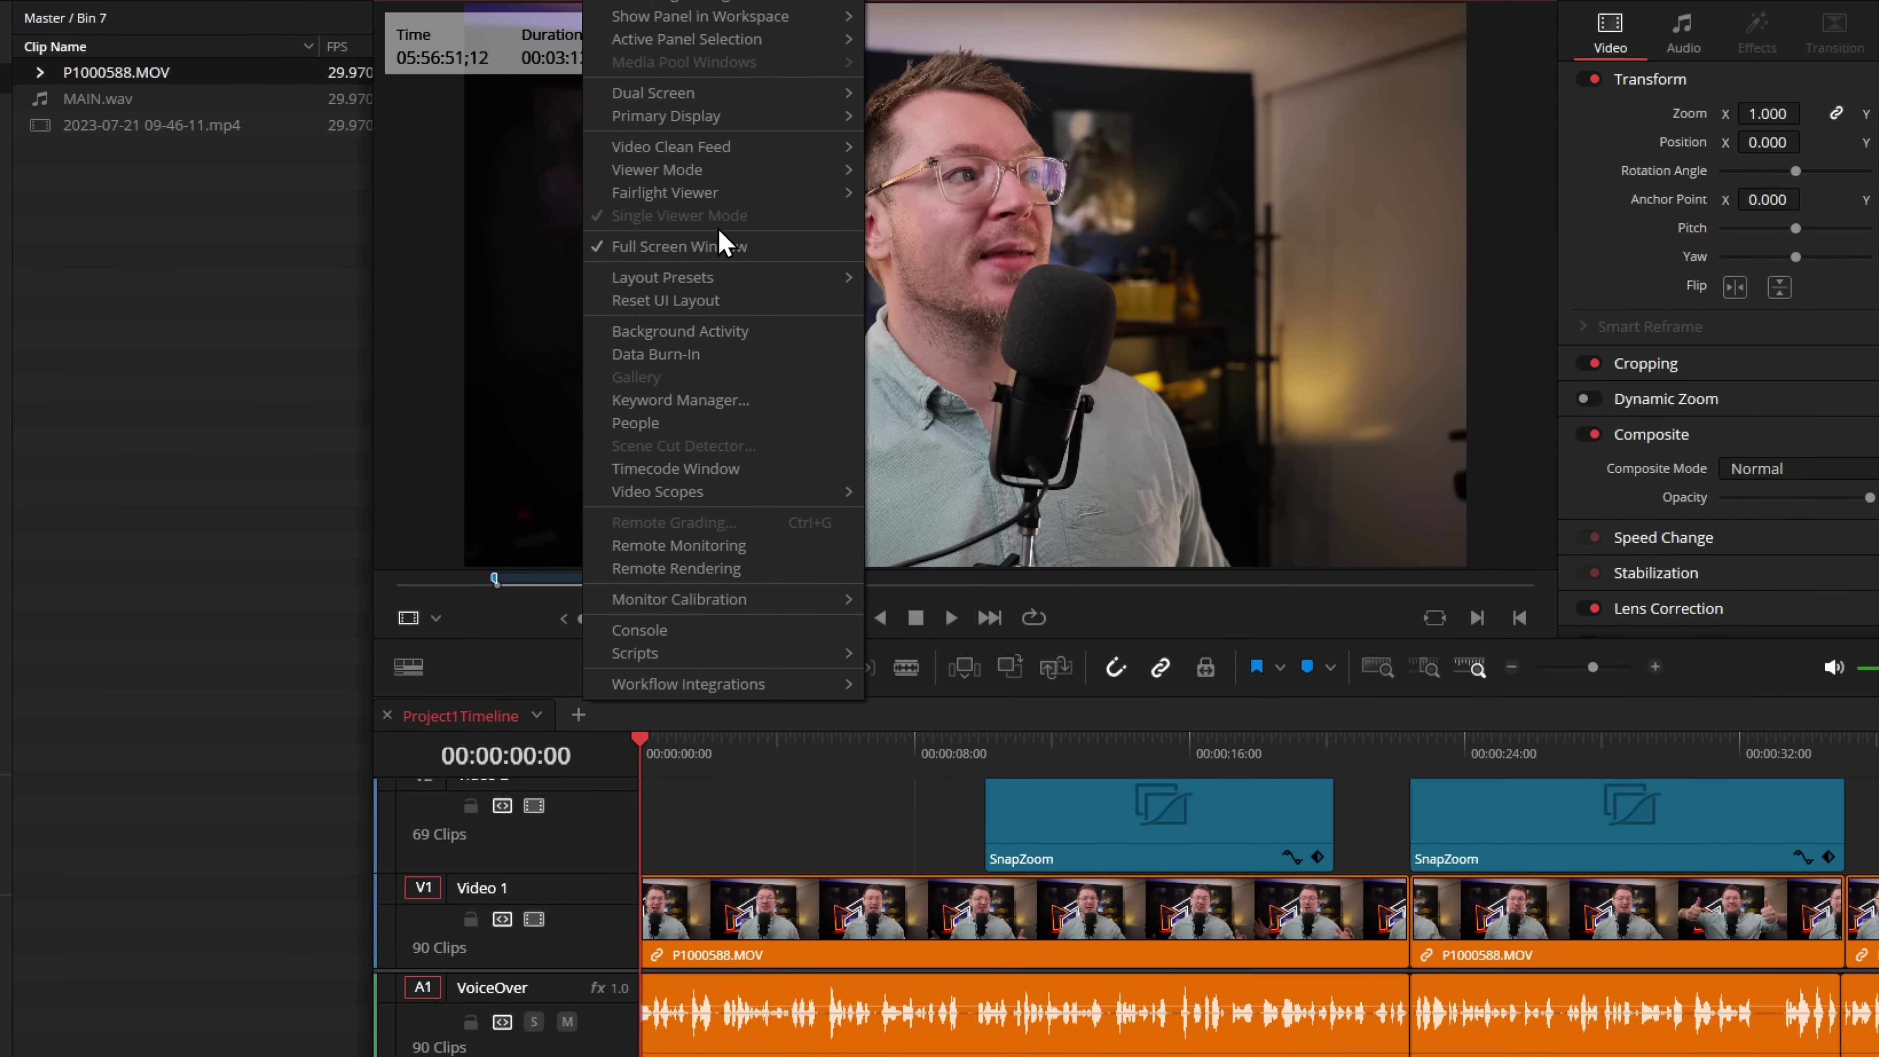
left_click(701, 400)
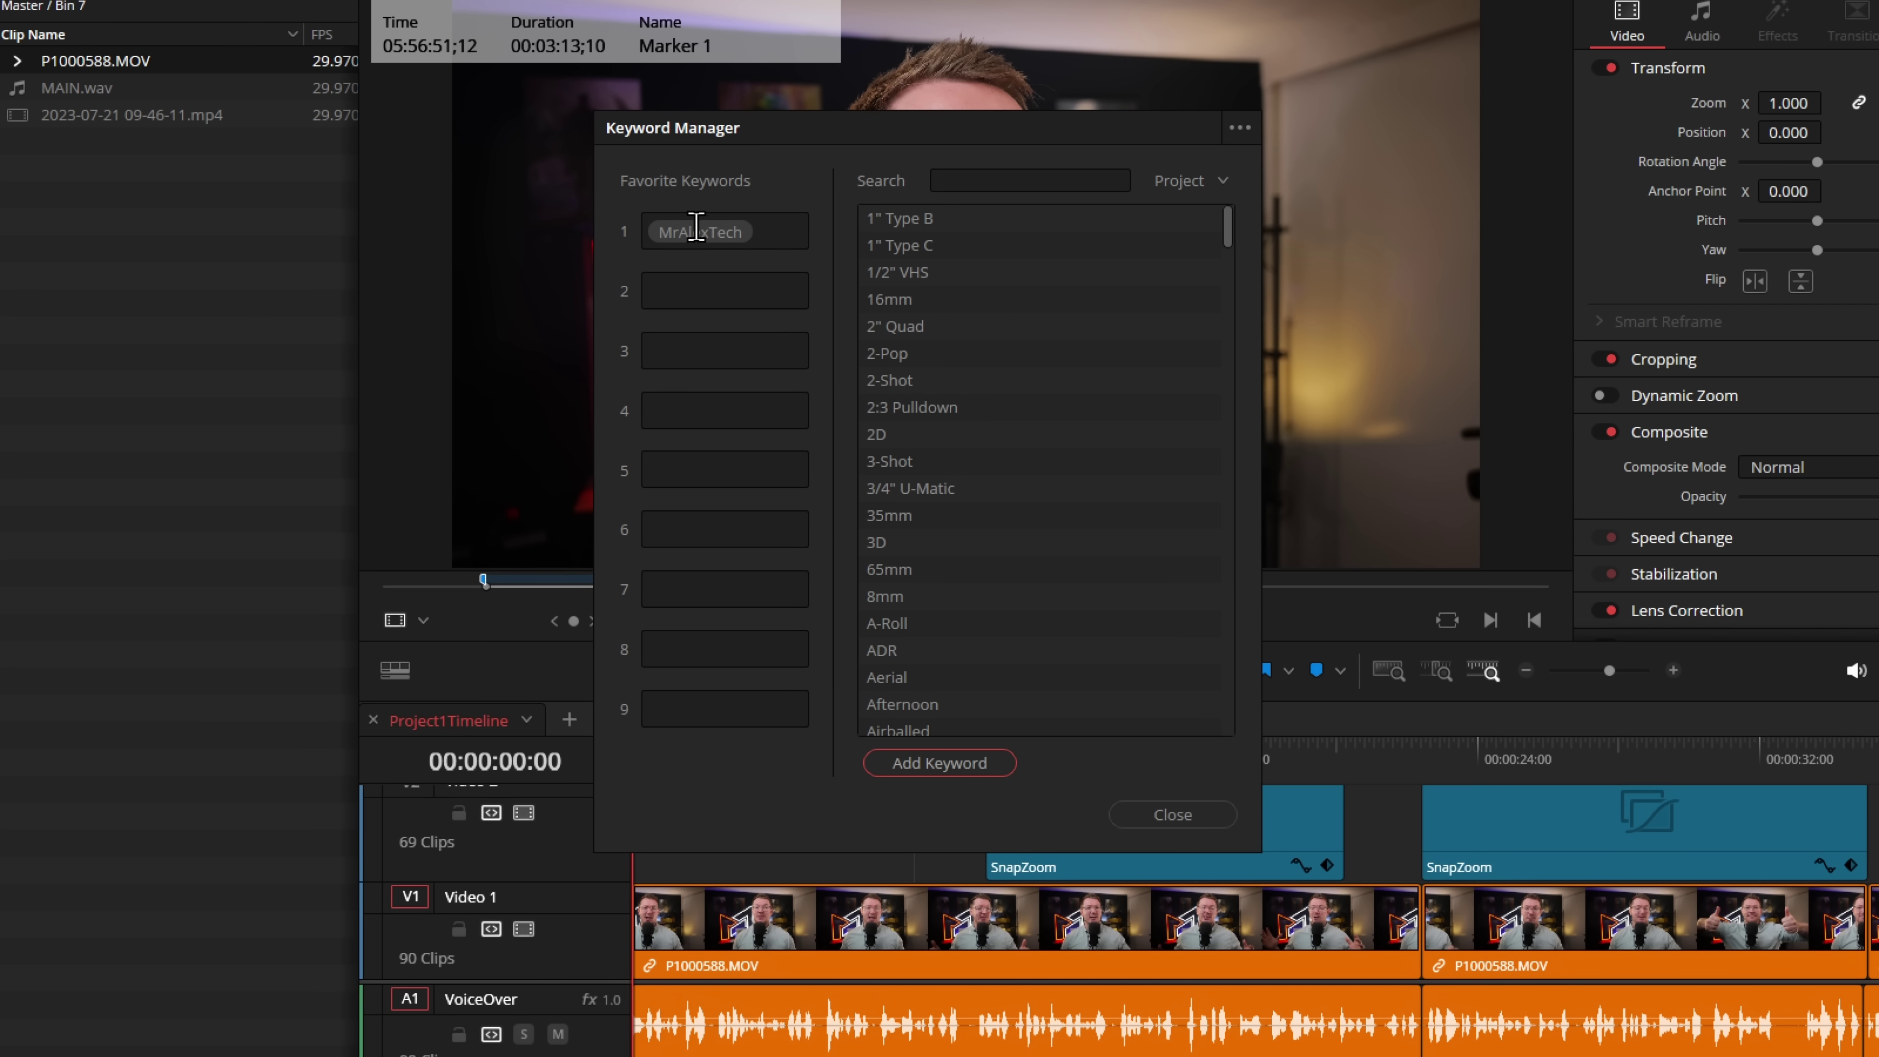
left_click(727, 284)
type("Demo")
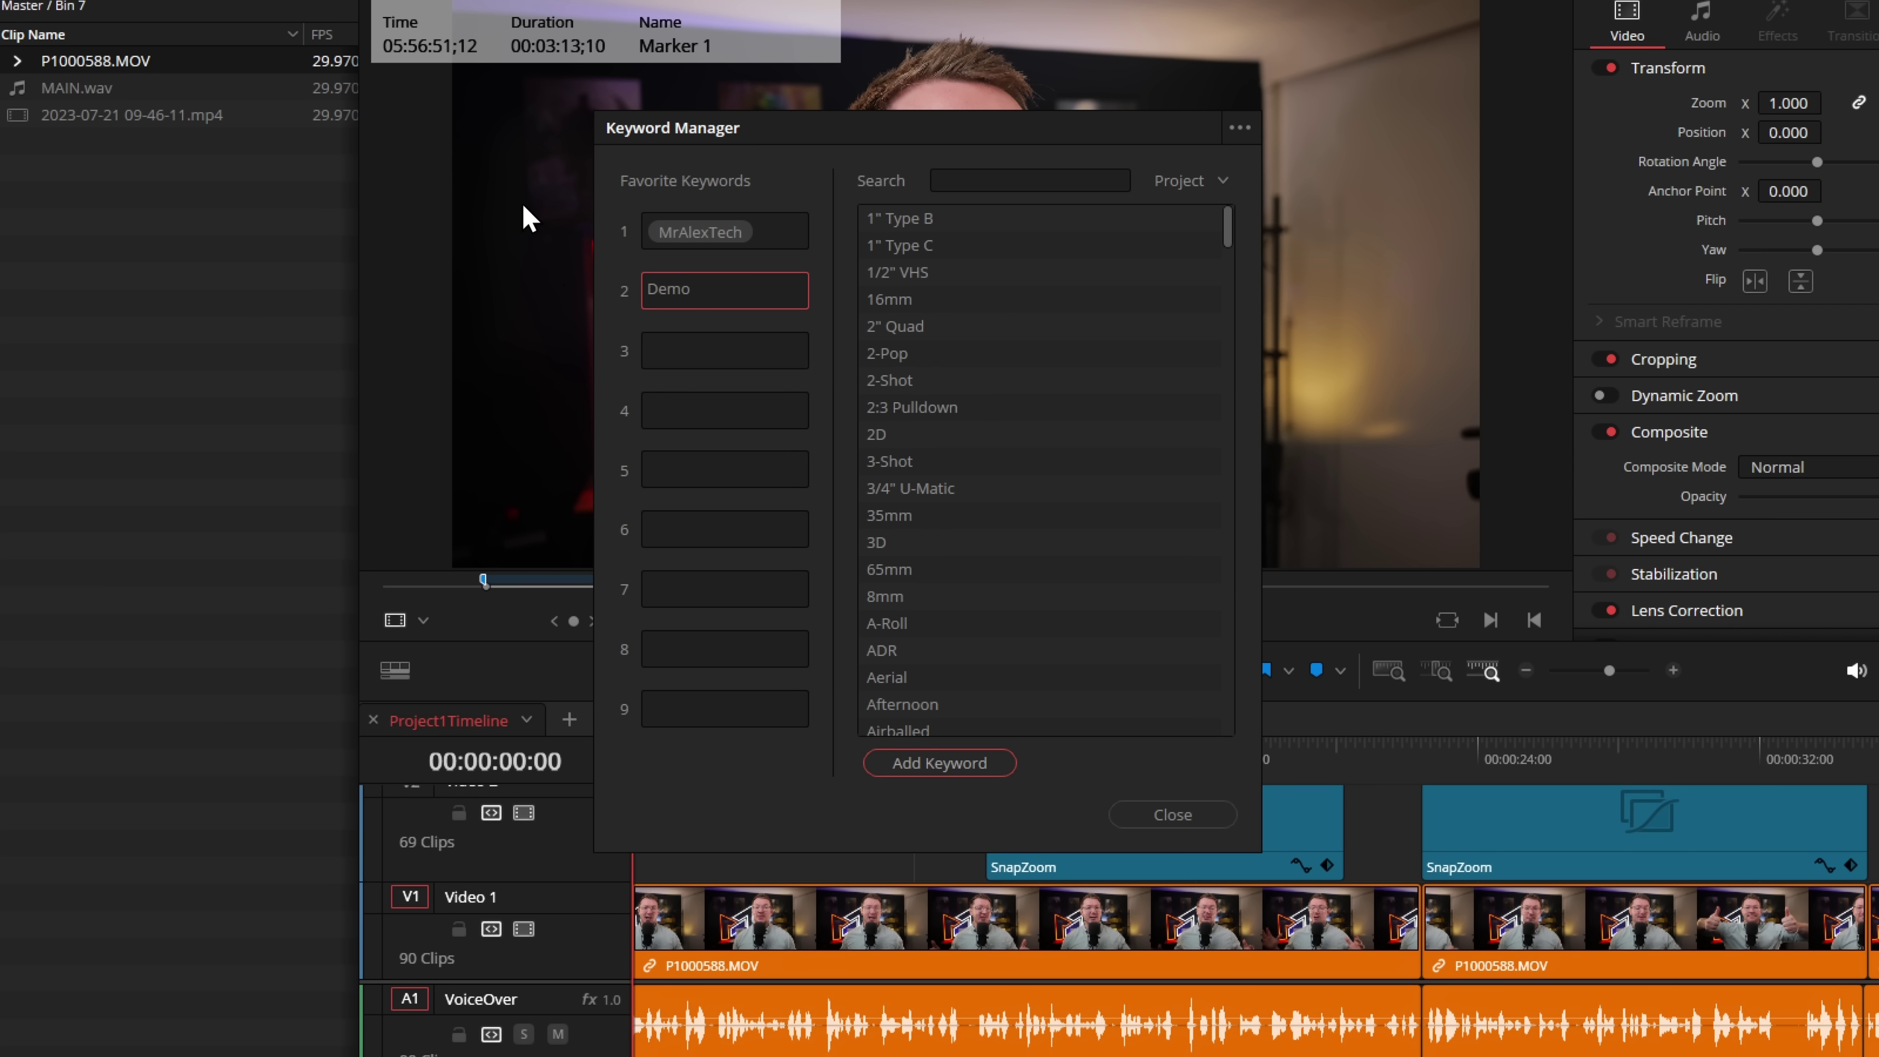
left_click(1176, 816)
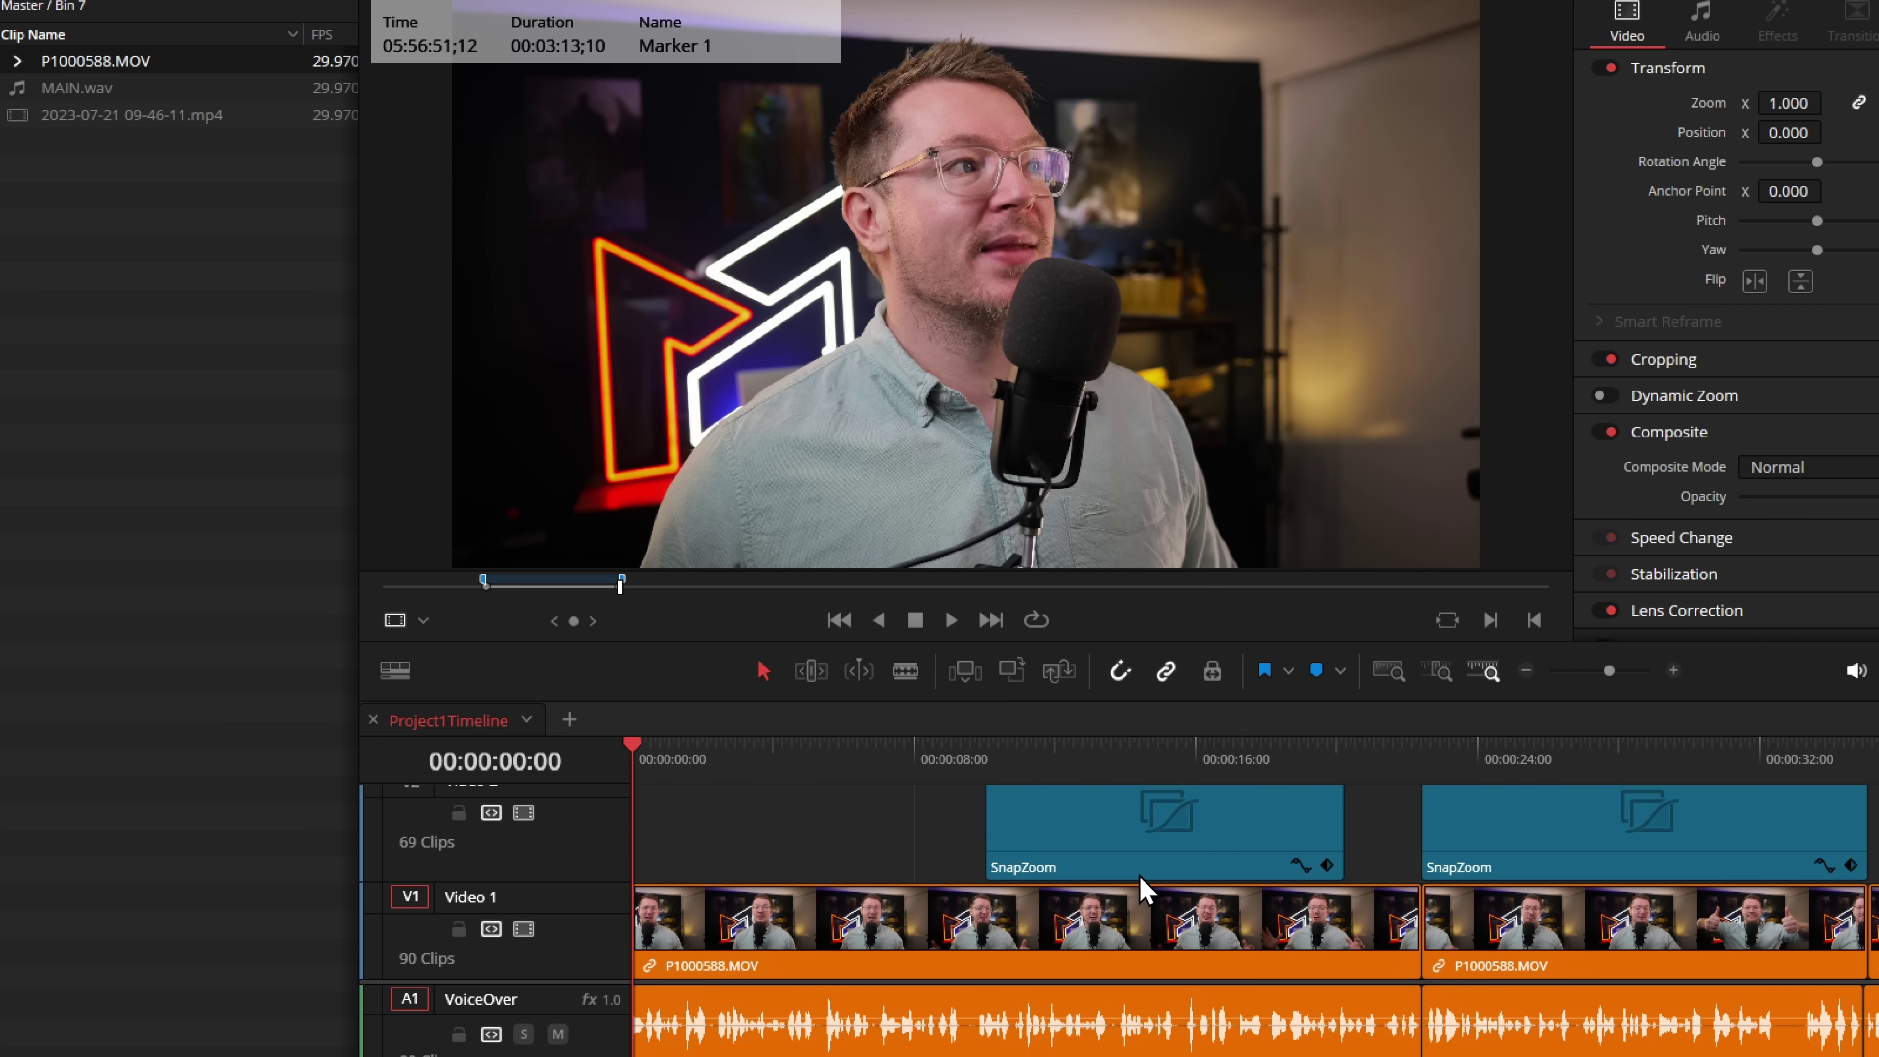
Assign the MrAlexTech keyword to the duration marker on P1000588.MOV.
double_click(545, 585)
type("Mr")
left_click(431, 450)
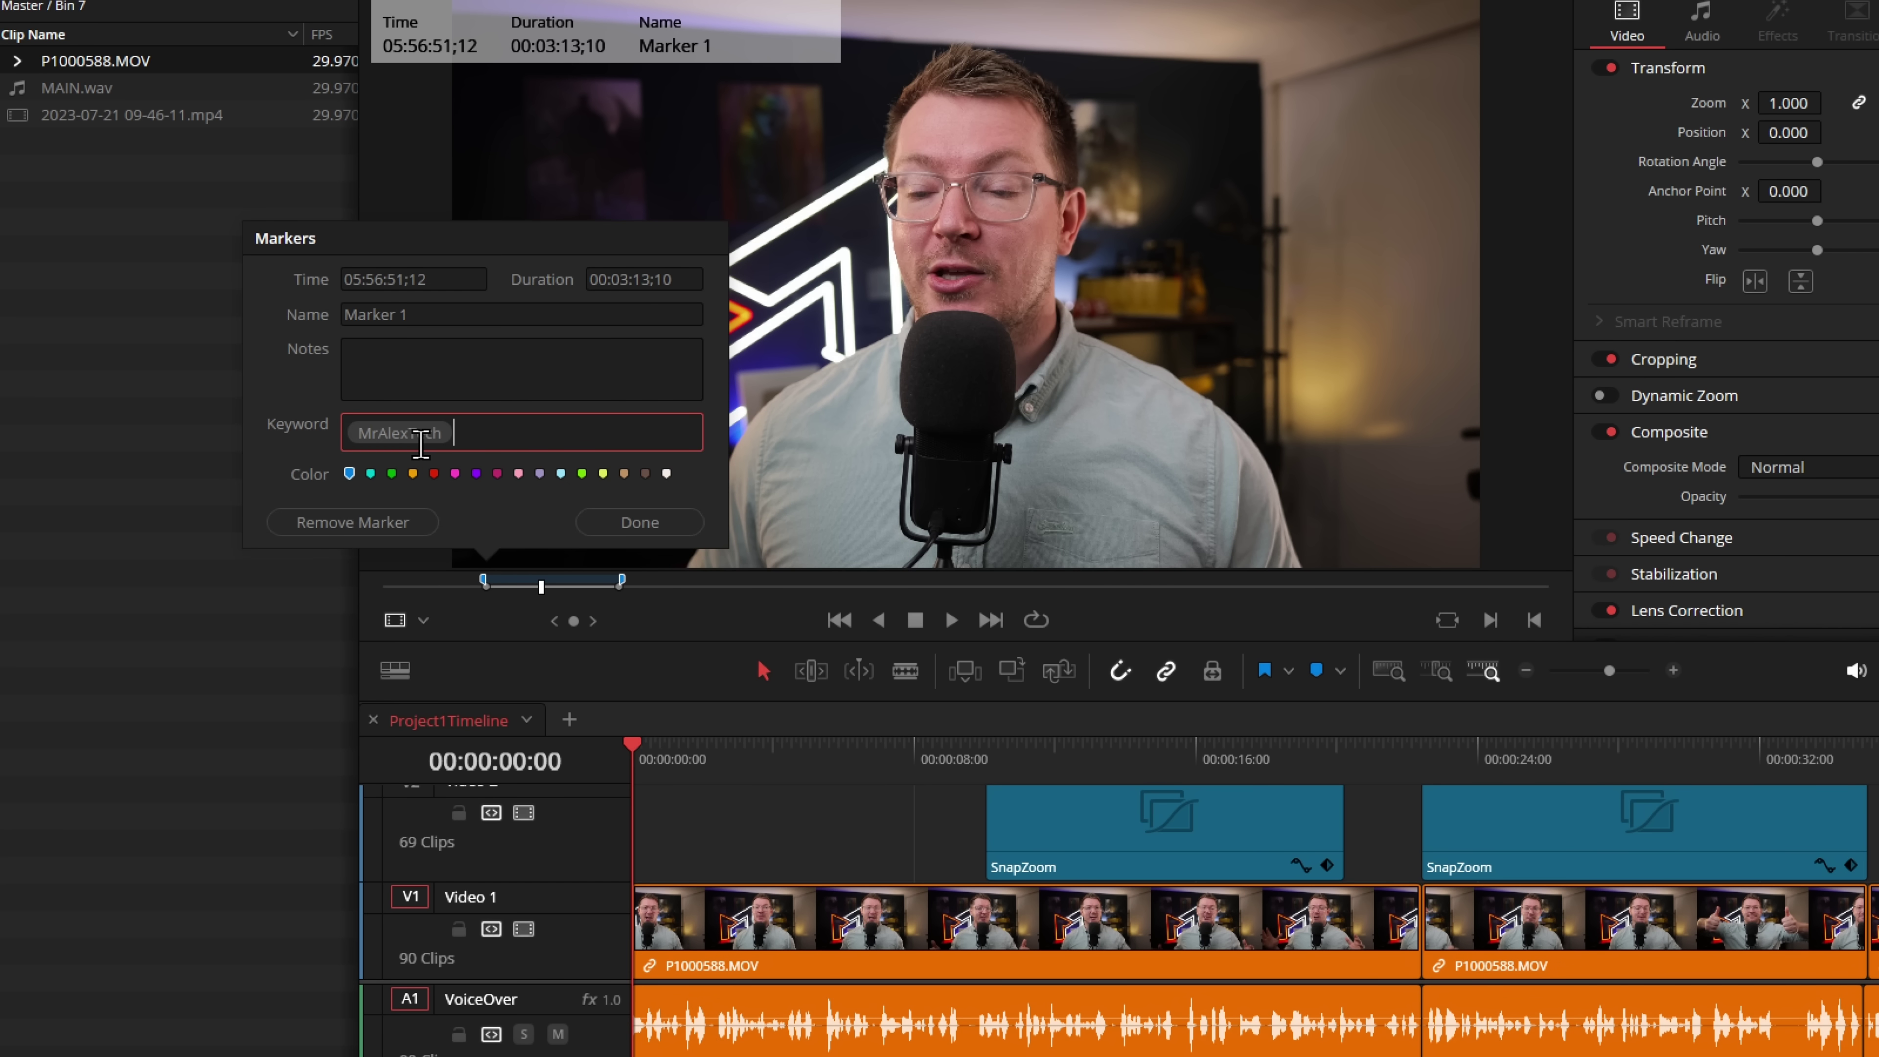
left_click(640, 522)
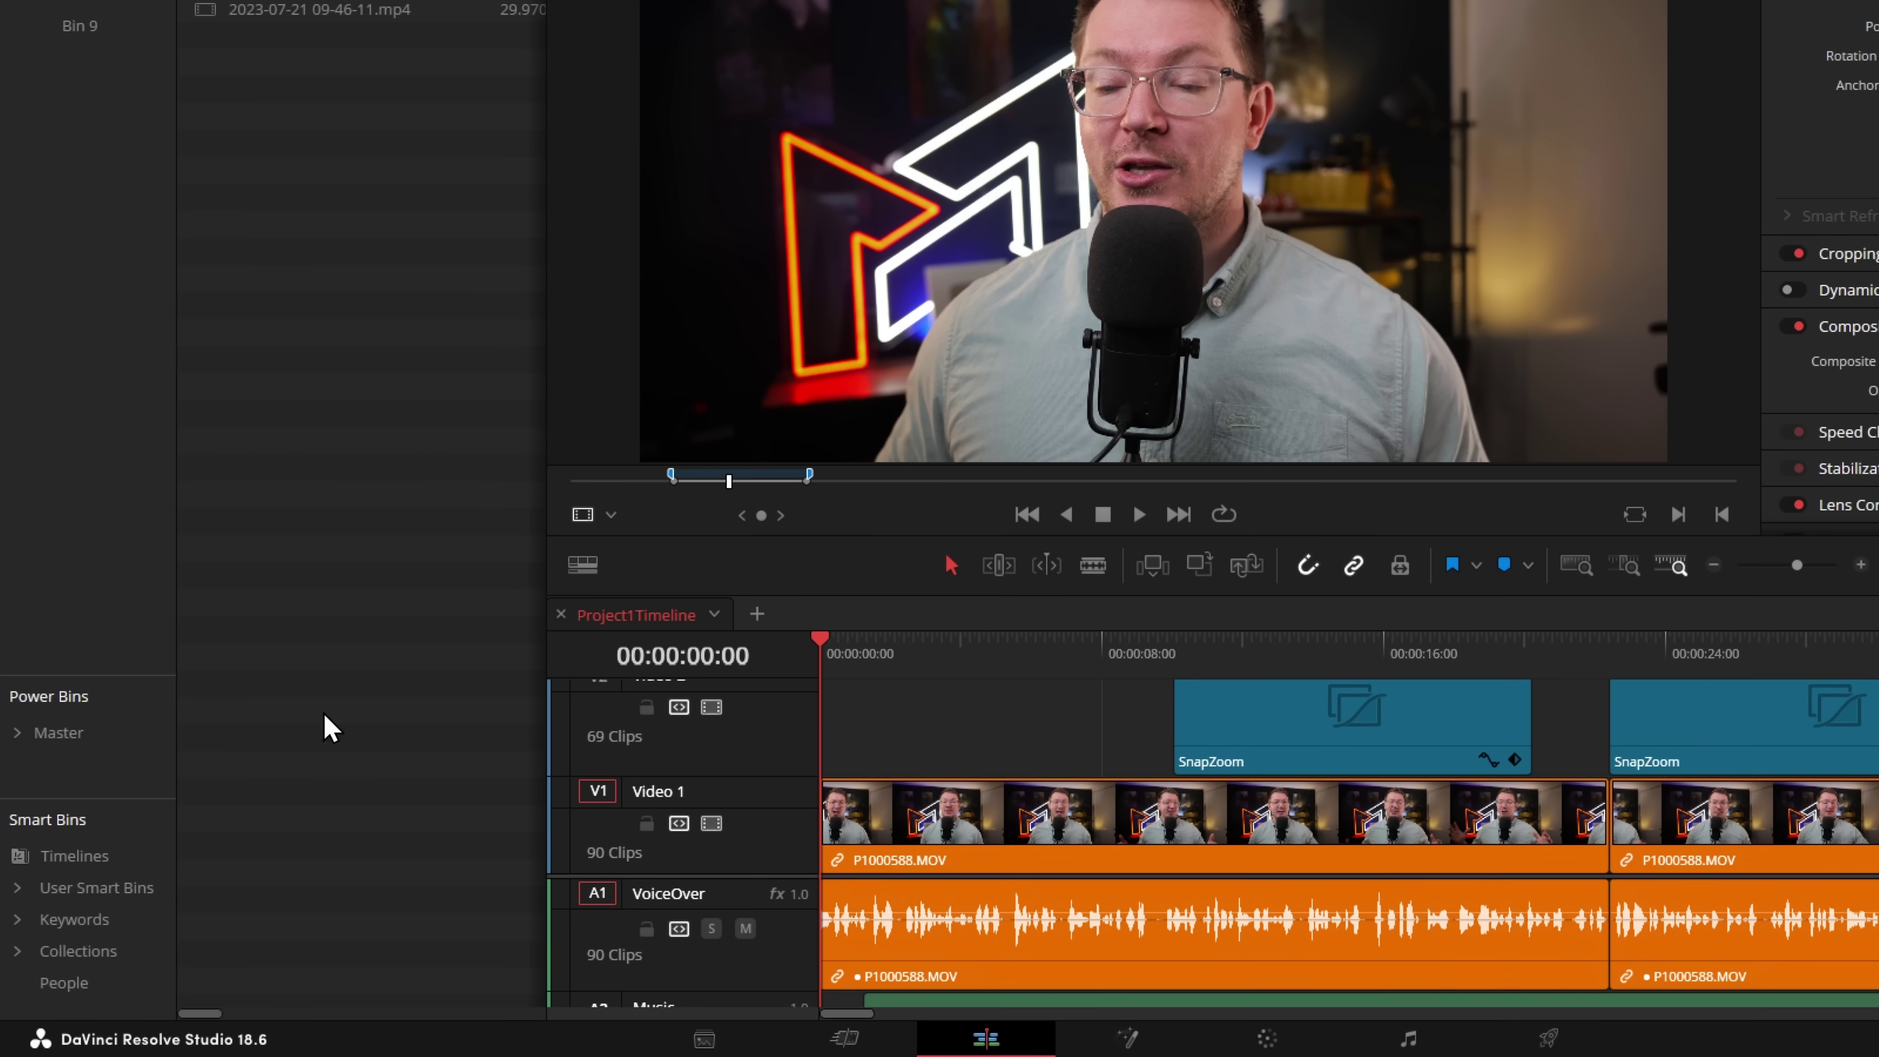
Open the MrAlexTech keyword smart bin and select the Marker 1 entry.
left_click(2, 955)
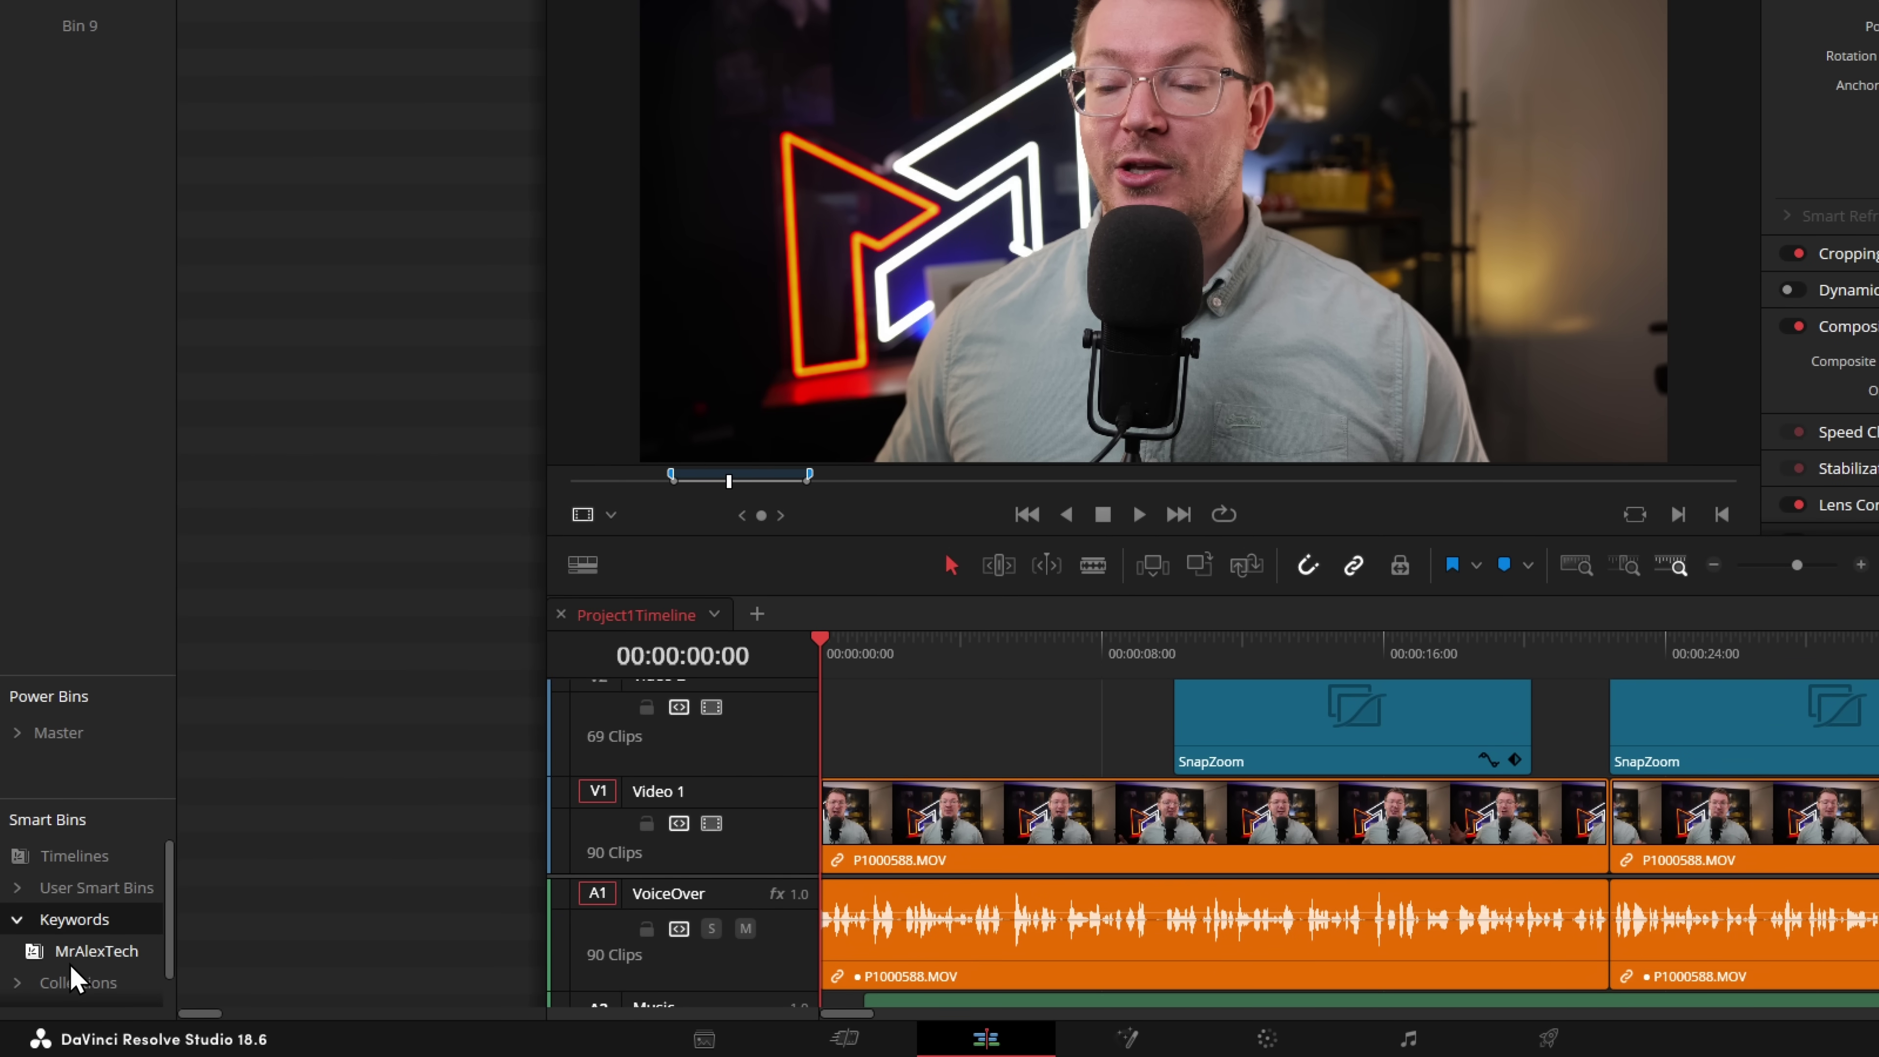
left_click(100, 953)
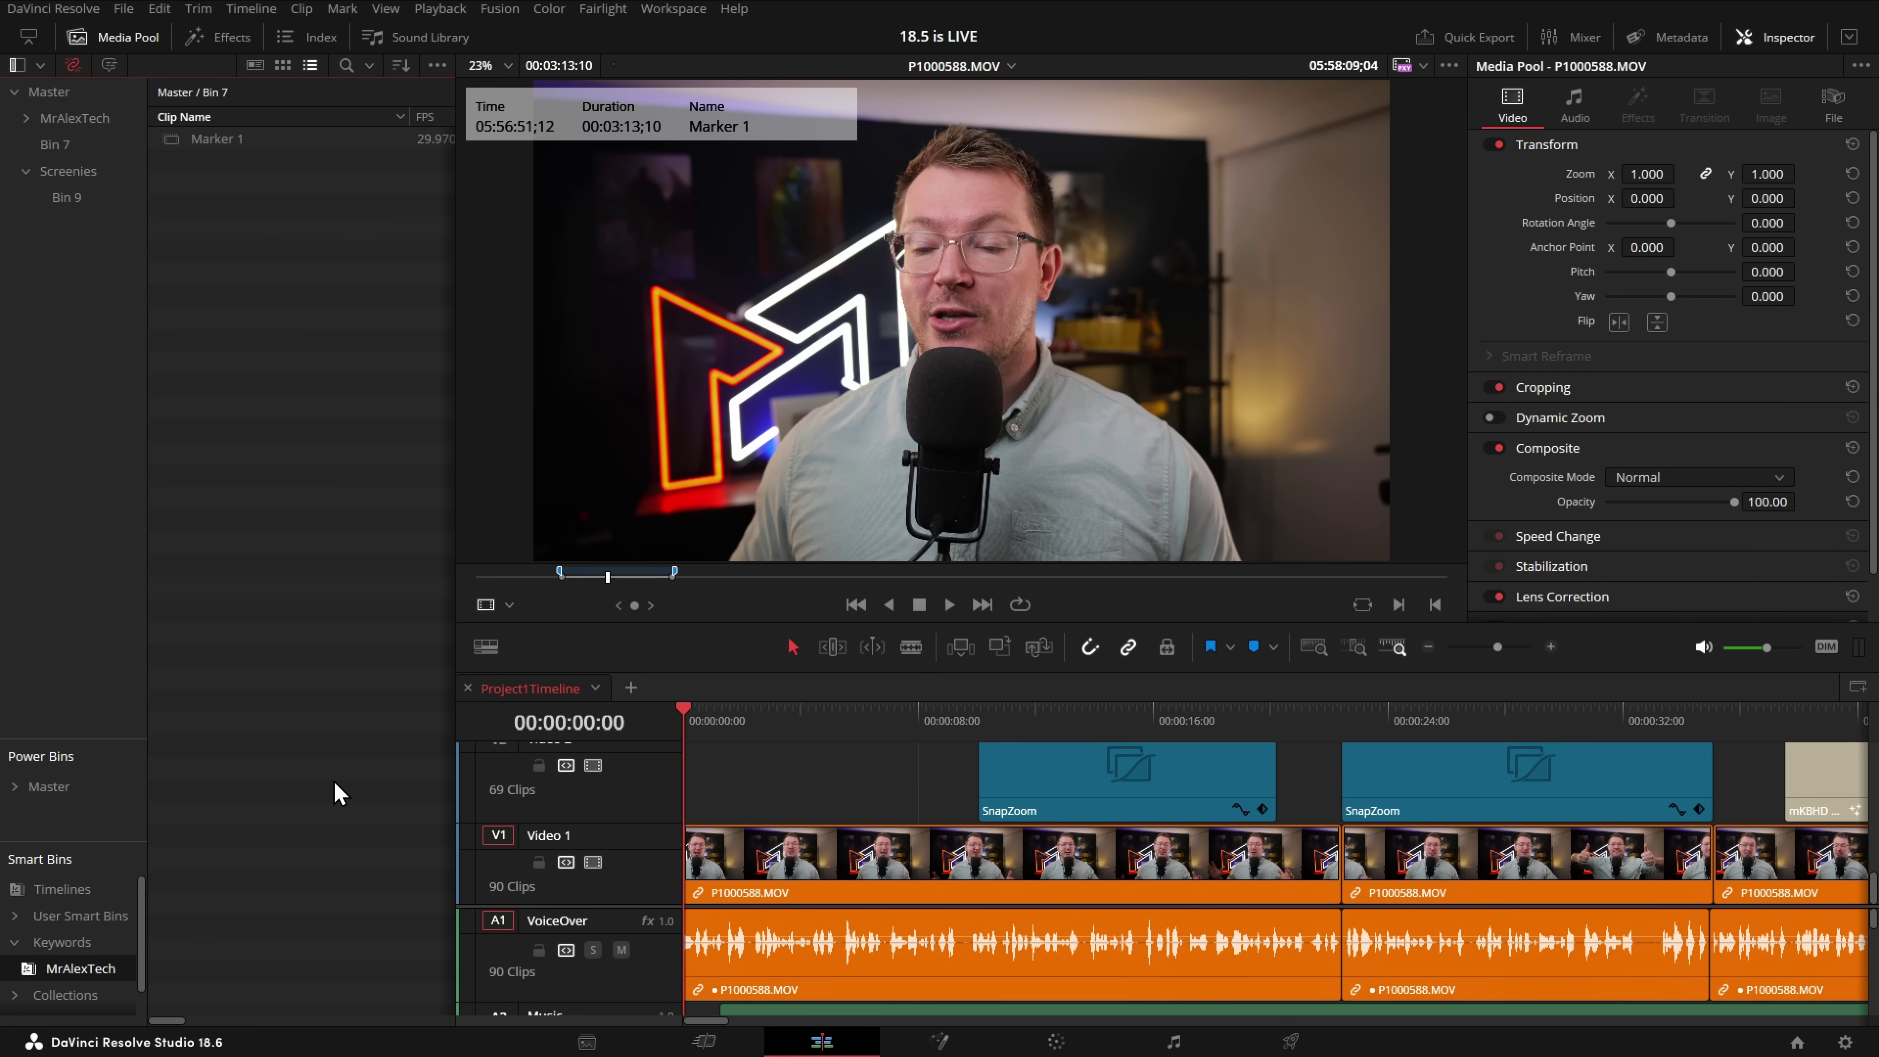
mouse_move(205, 153)
left_mouse_down()
mouse_move(801, 807)
mouse_move(736, 799)
mouse_move(329, 246)
mouse_move(292, 251)
left_mouse_up()
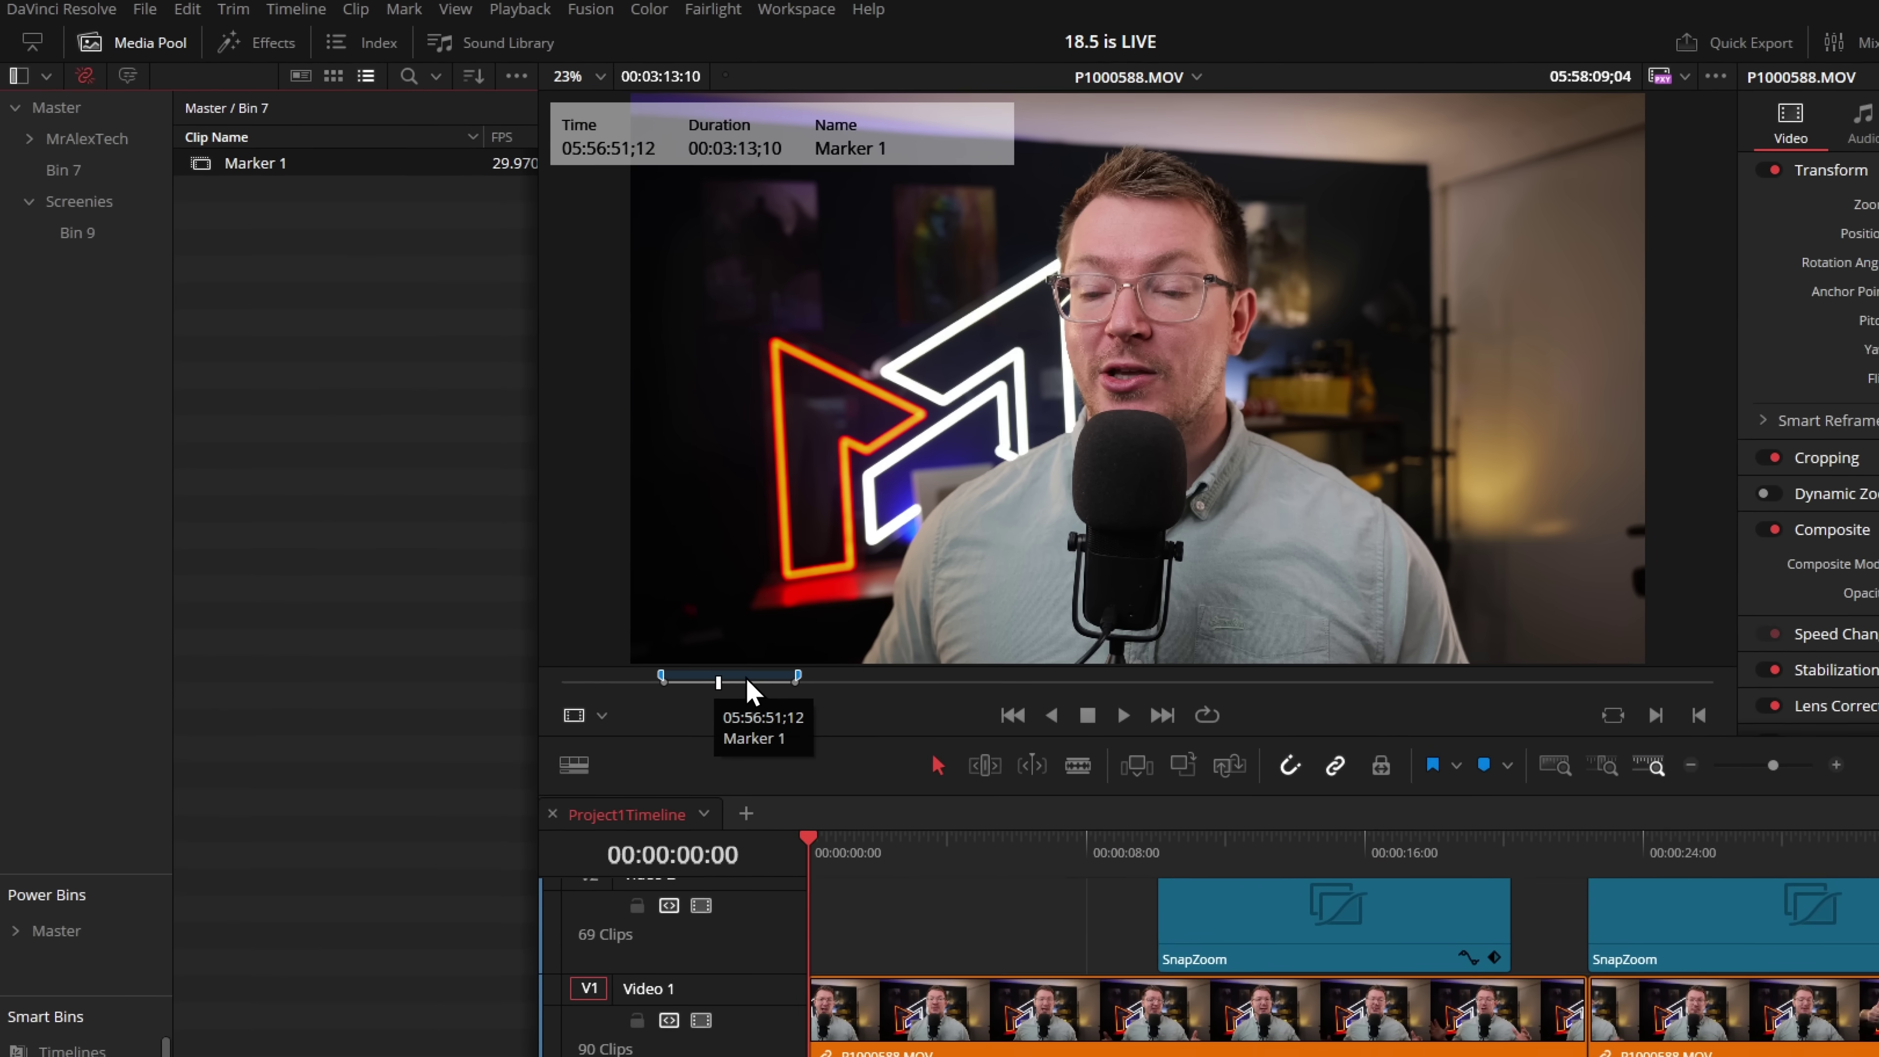
Search the keyboard customization commands for "fav" and review the shortcuts assigned to the Favorite Keywords.
left_click(62, 10)
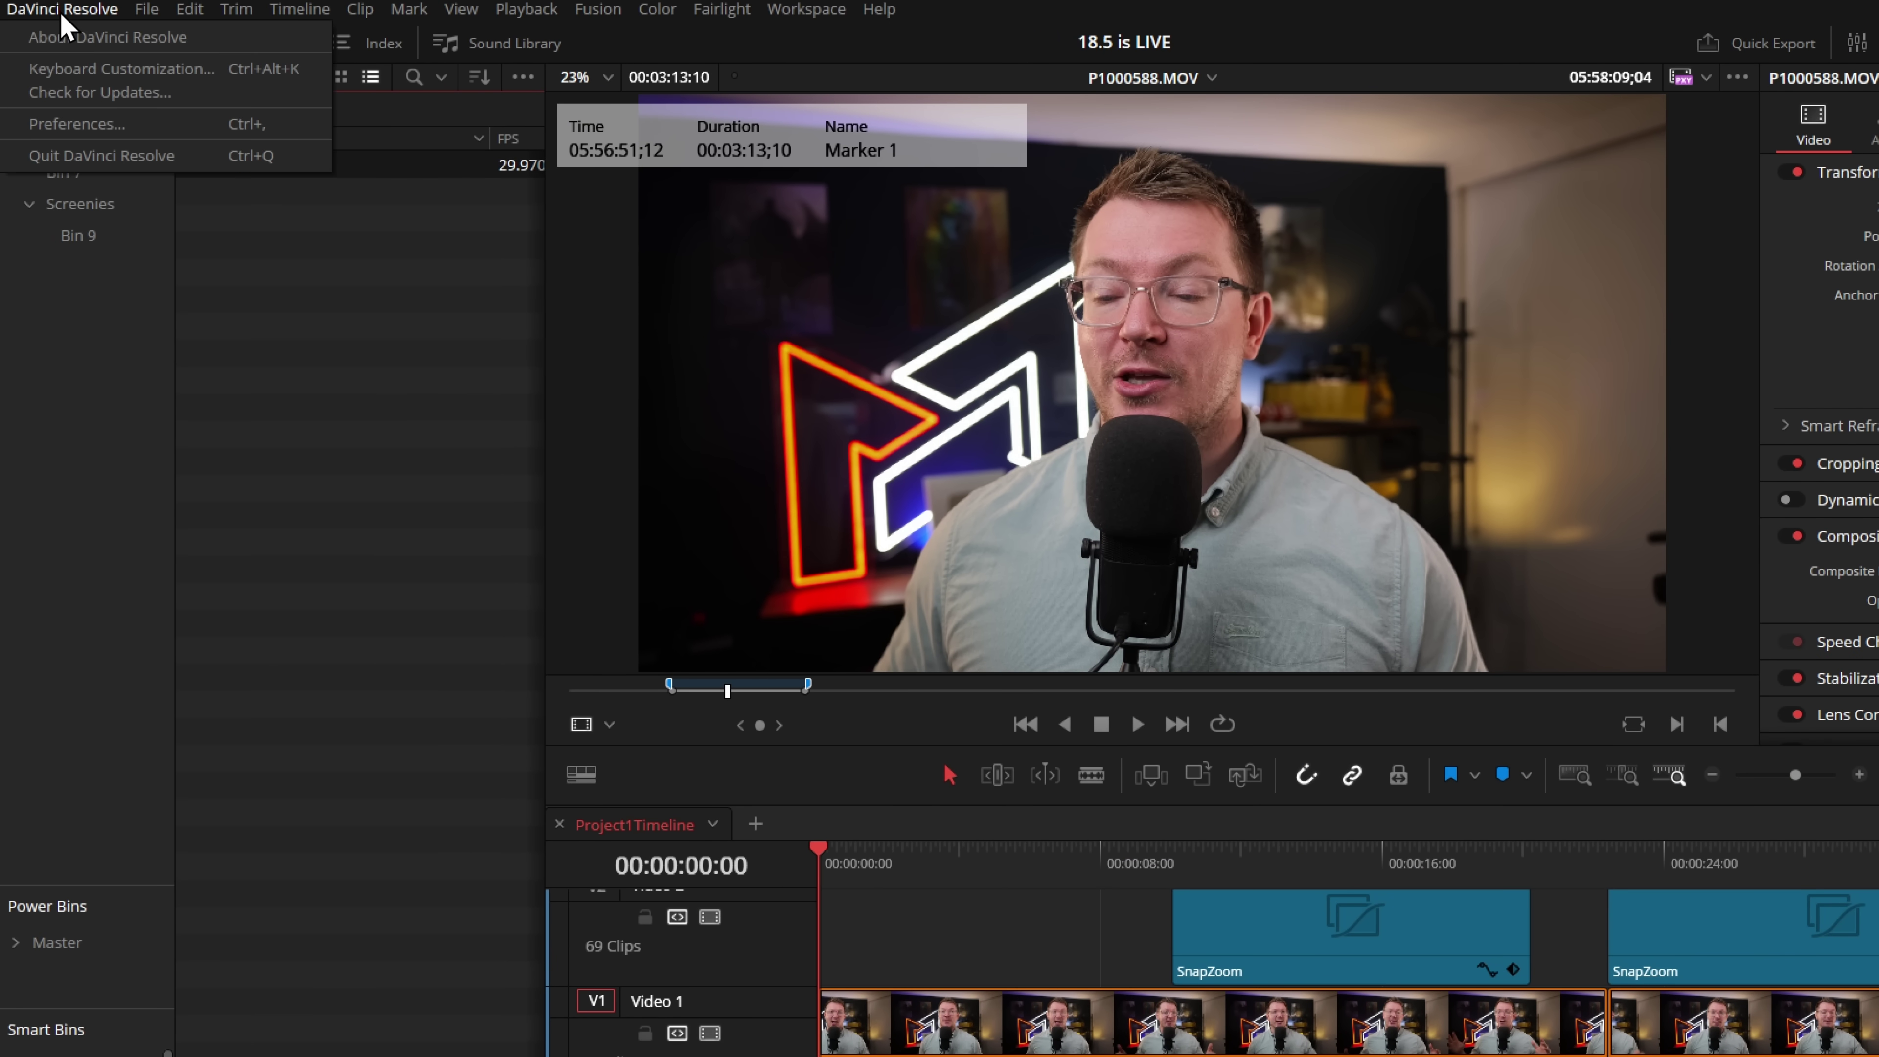
left_click(141, 70)
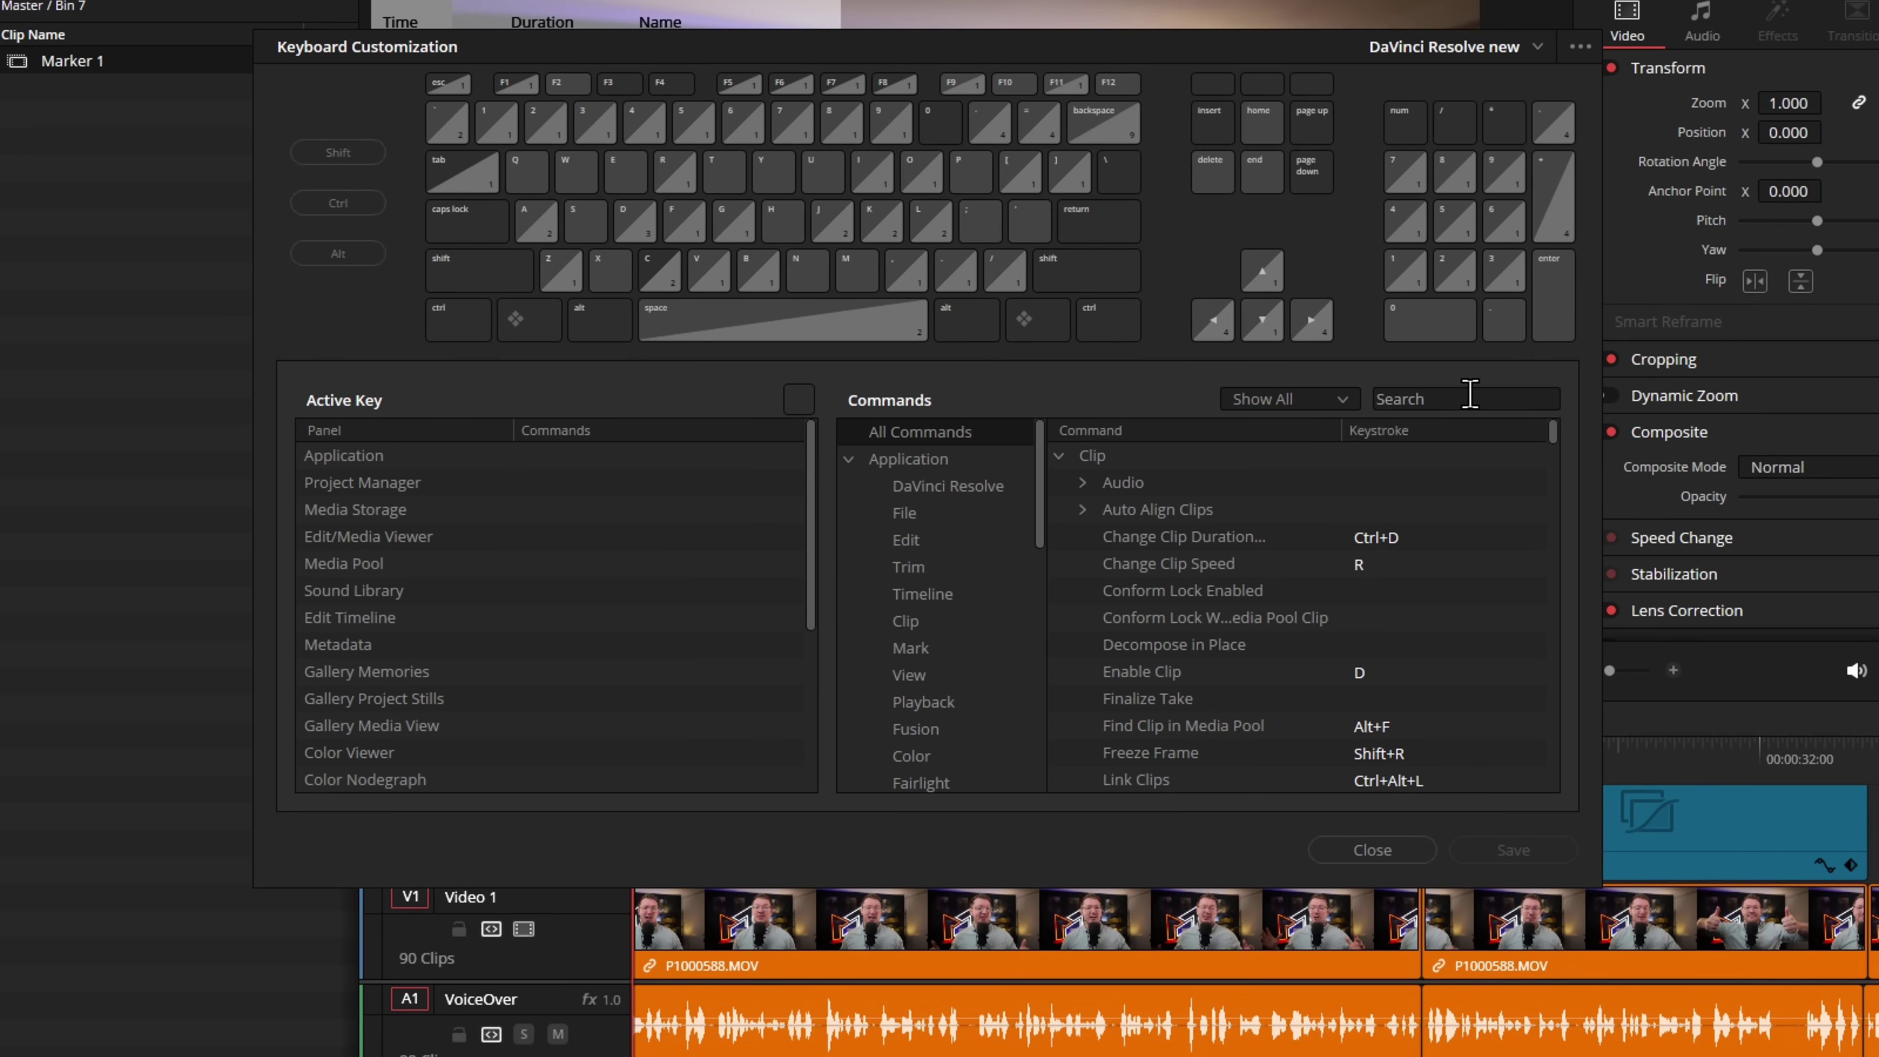
left_click(1491, 403)
type("fav")
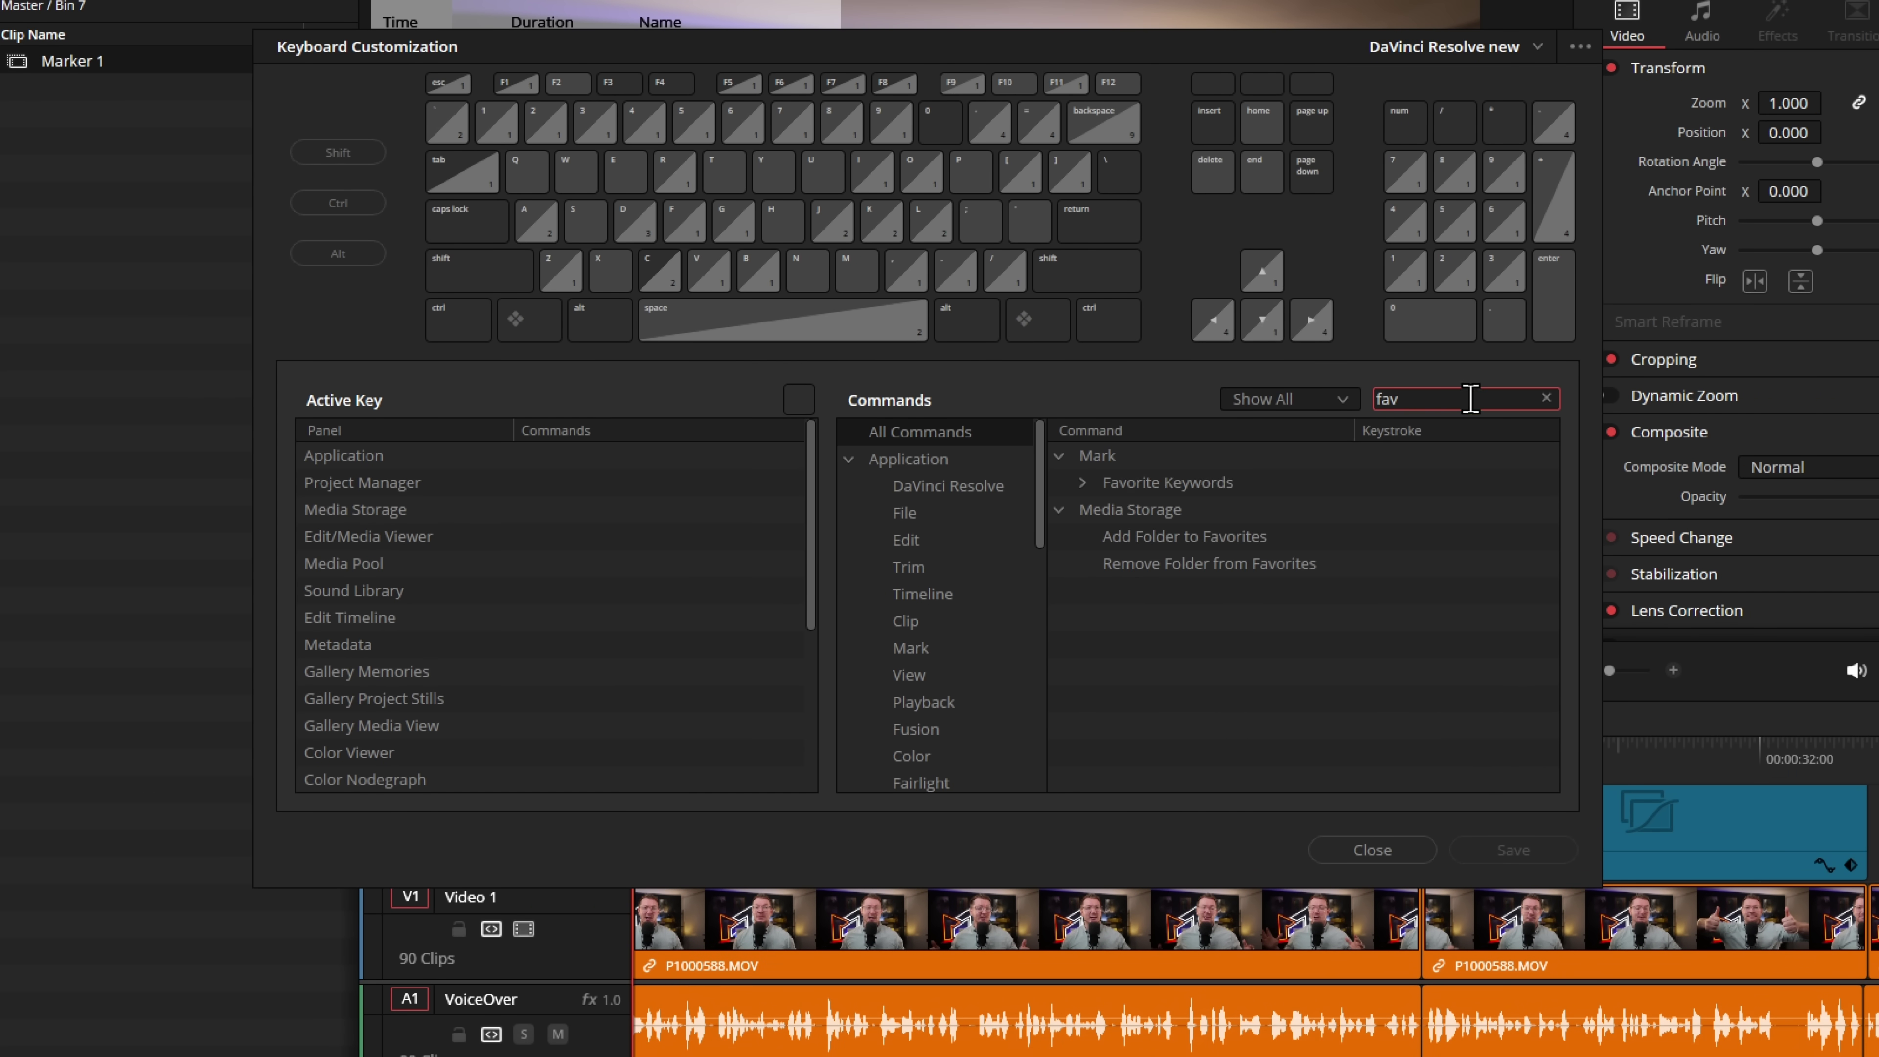
left_click(1083, 483)
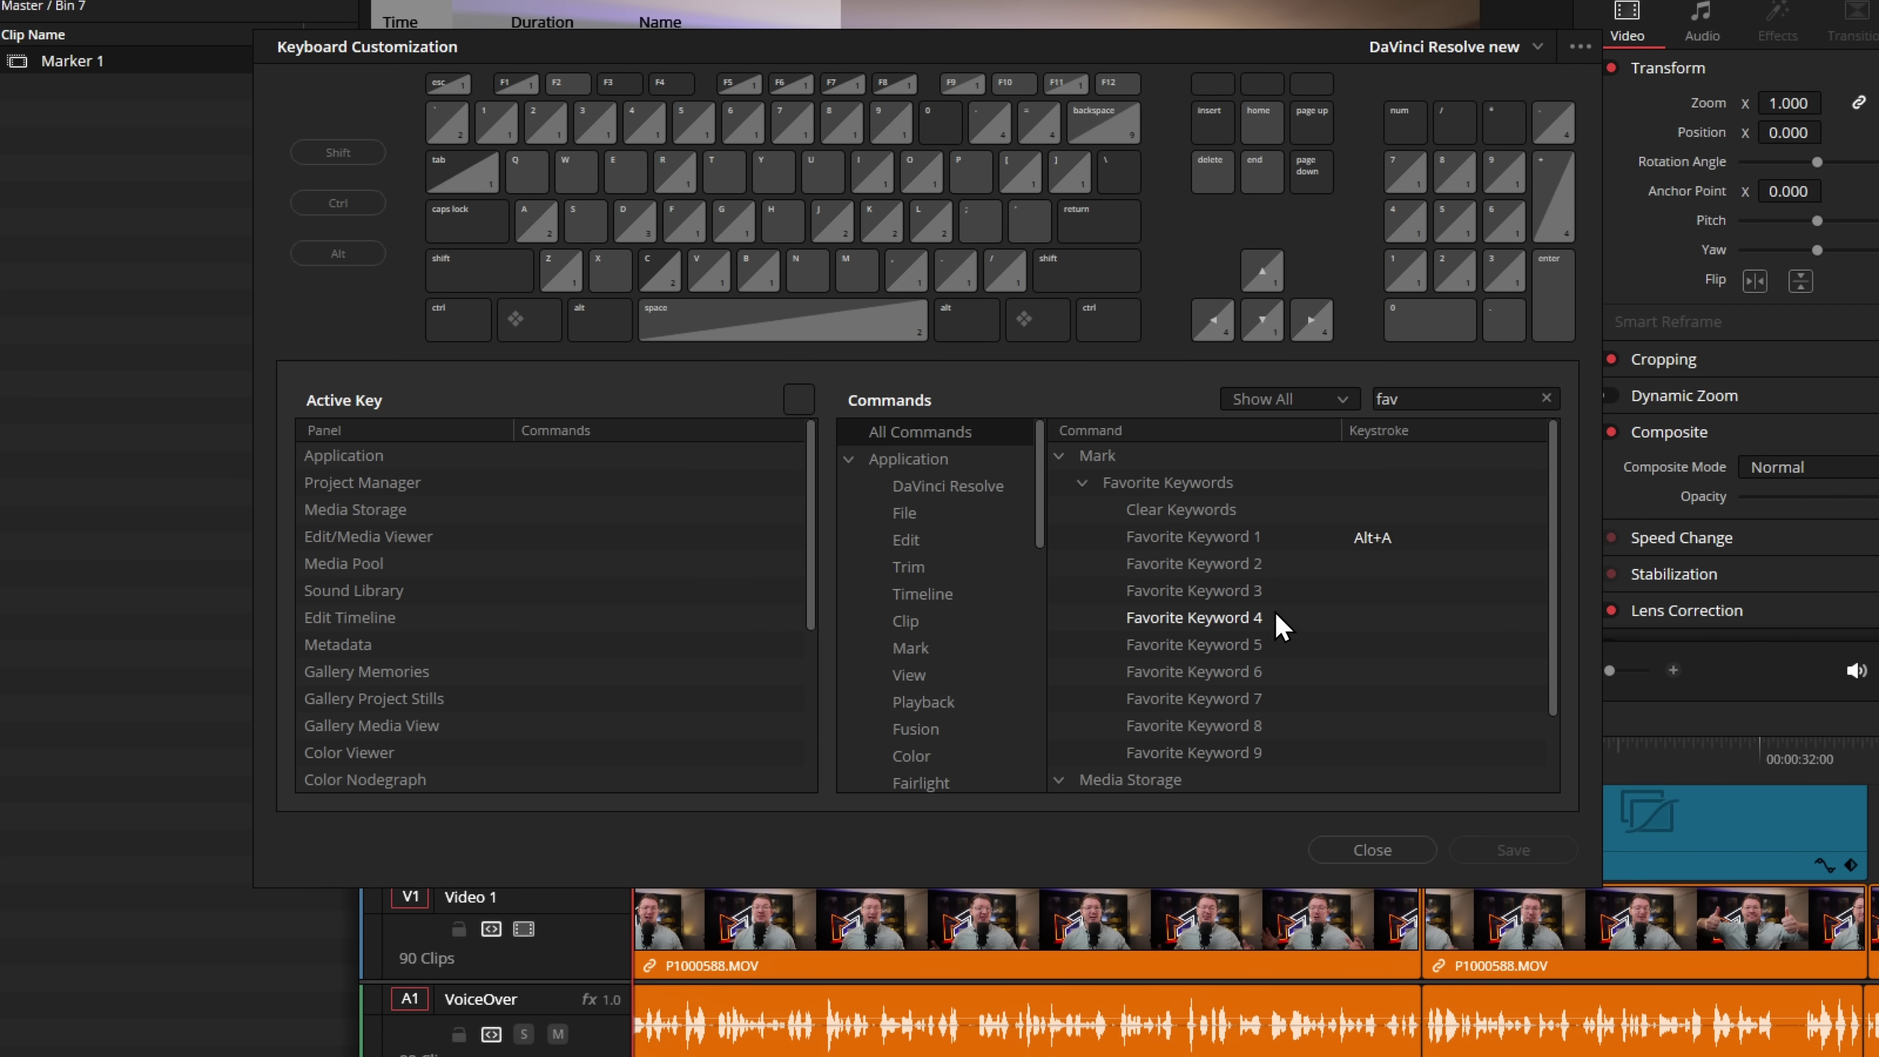
left_click(1376, 853)
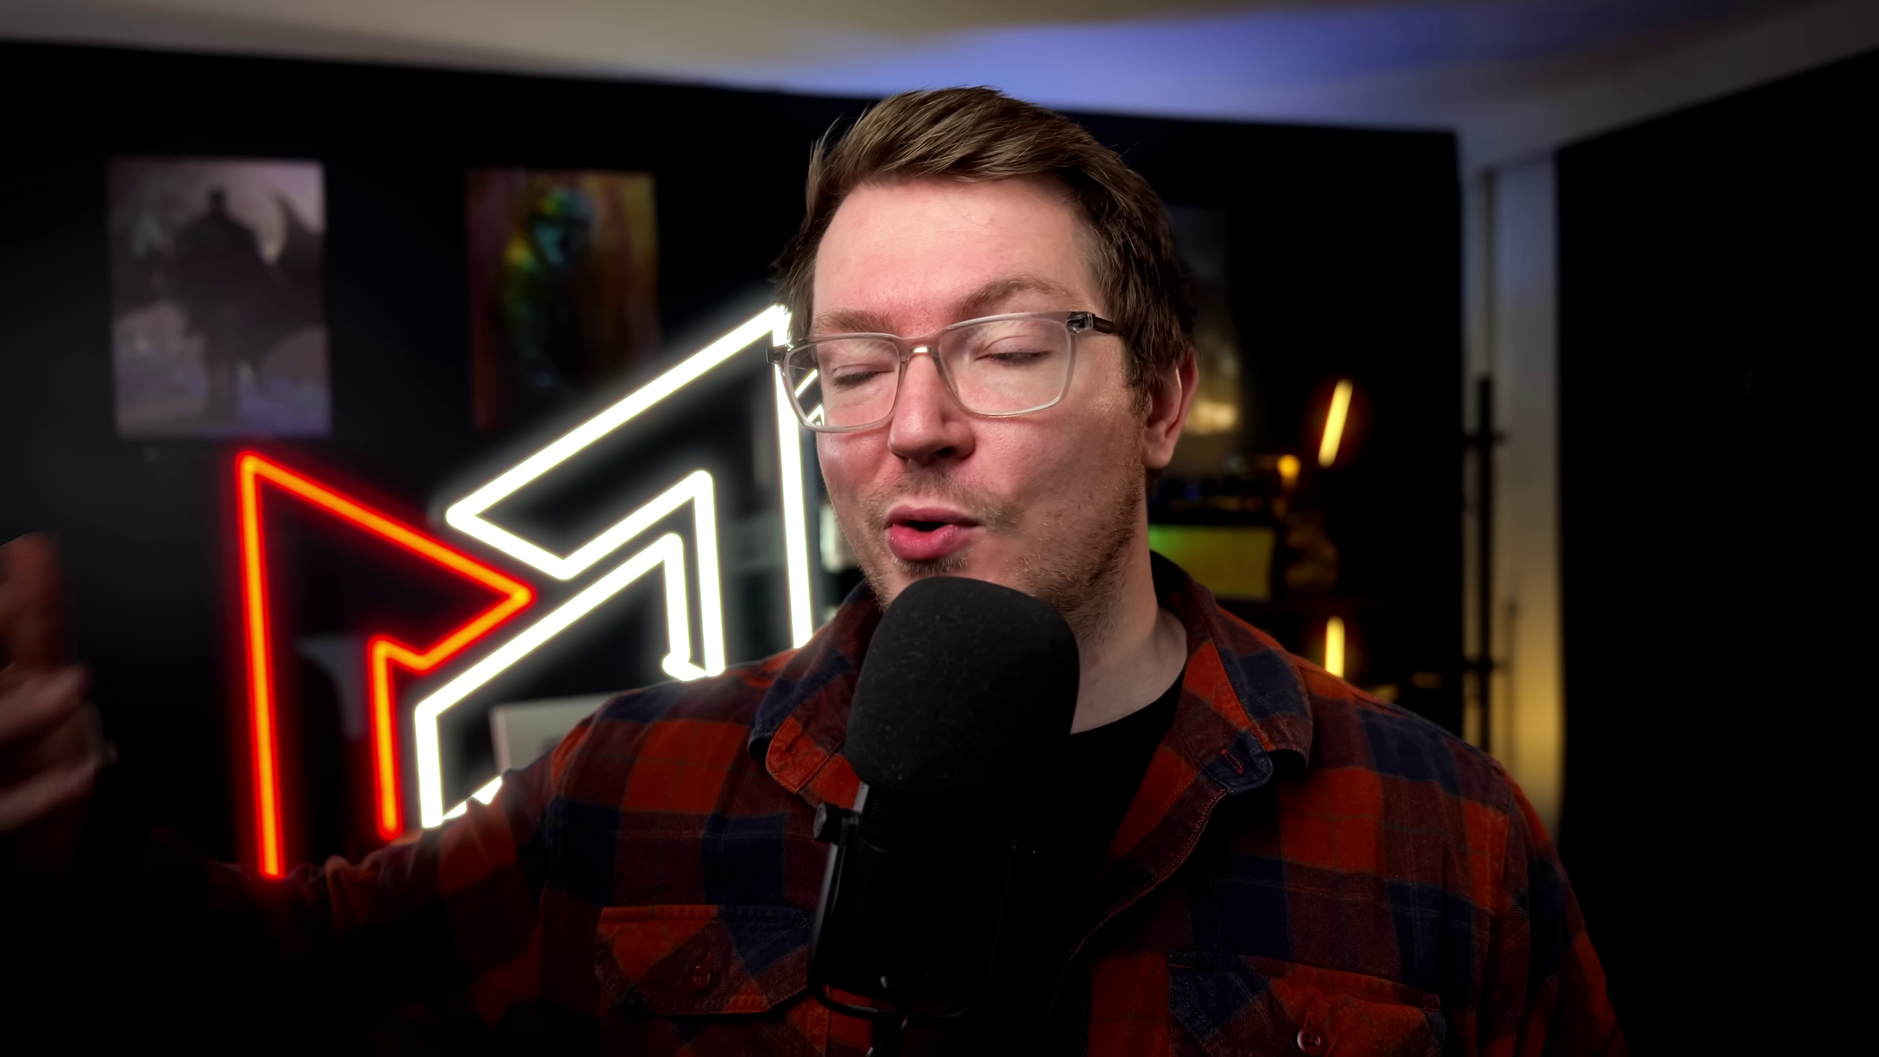
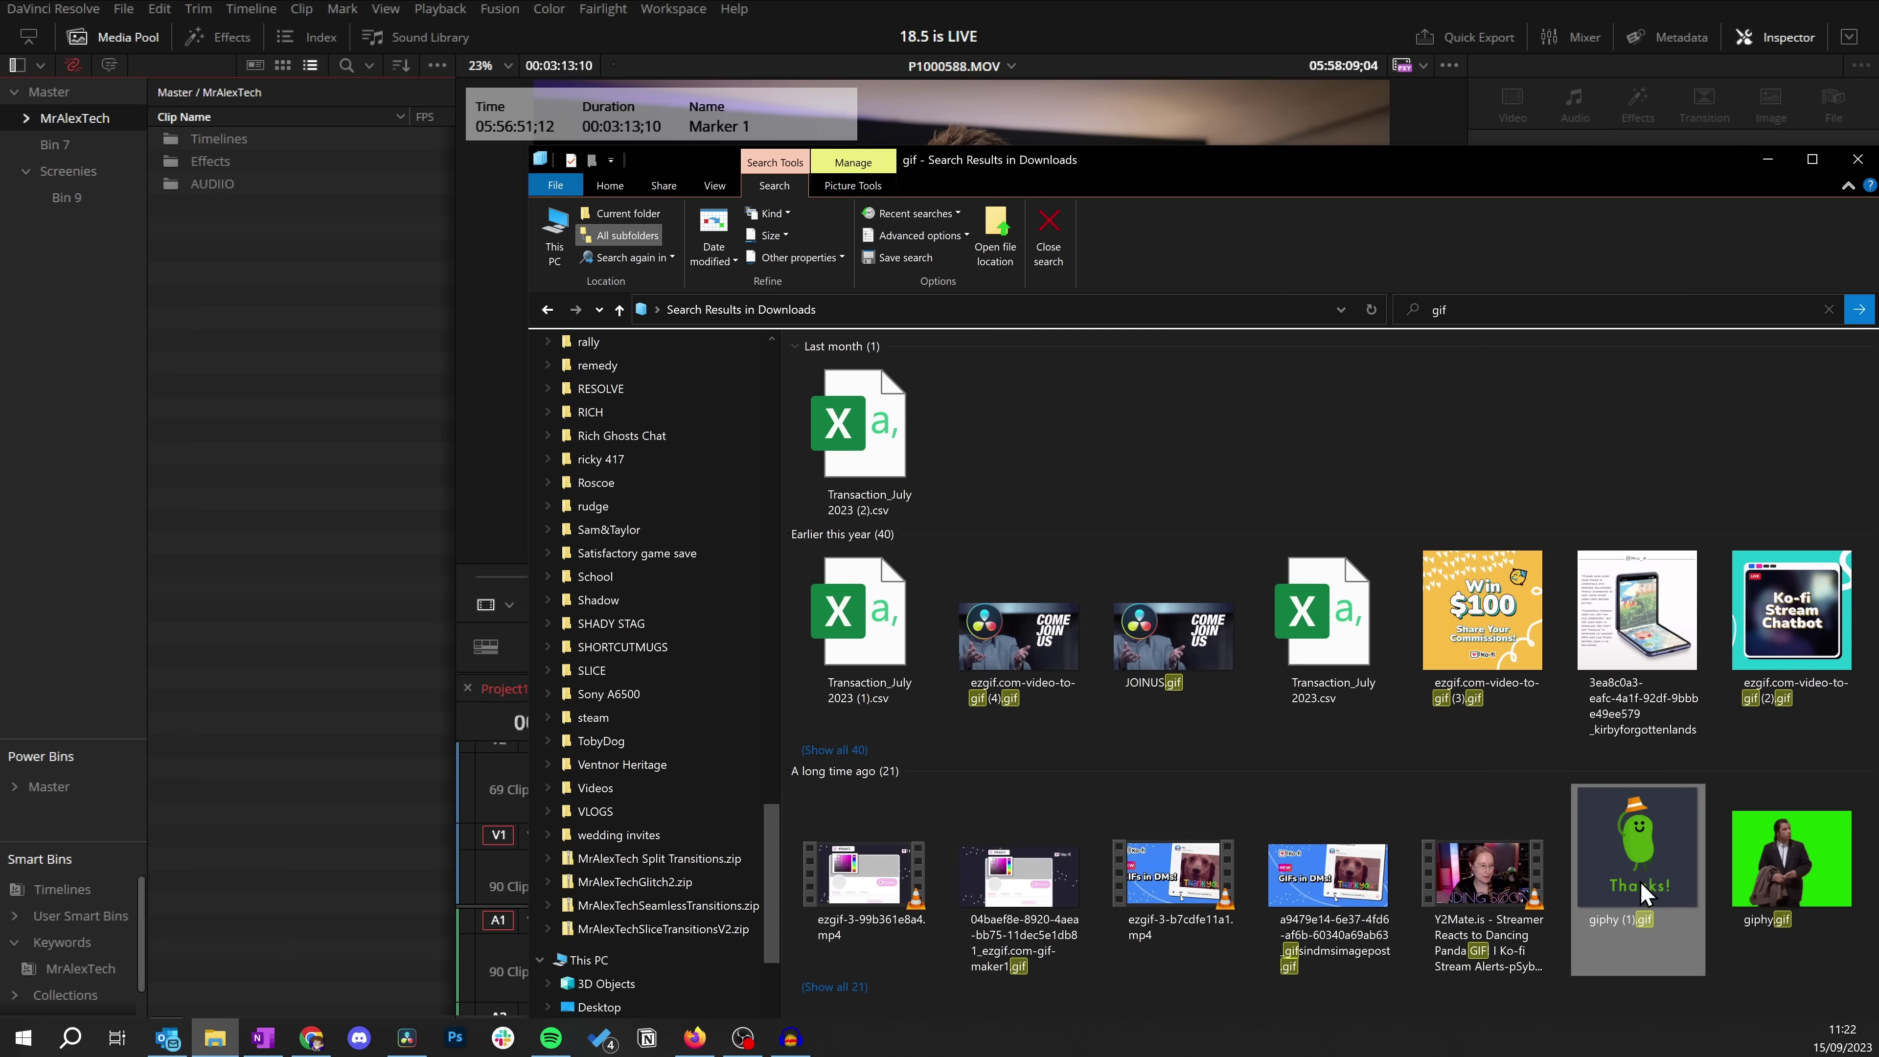
Import giphy (1).gif from the Downloads search results into the MrAlexTech bin and place it on Video 2 at the timeline start.
left_click_drag(1648, 885, 303, 435)
left_click(244, 233)
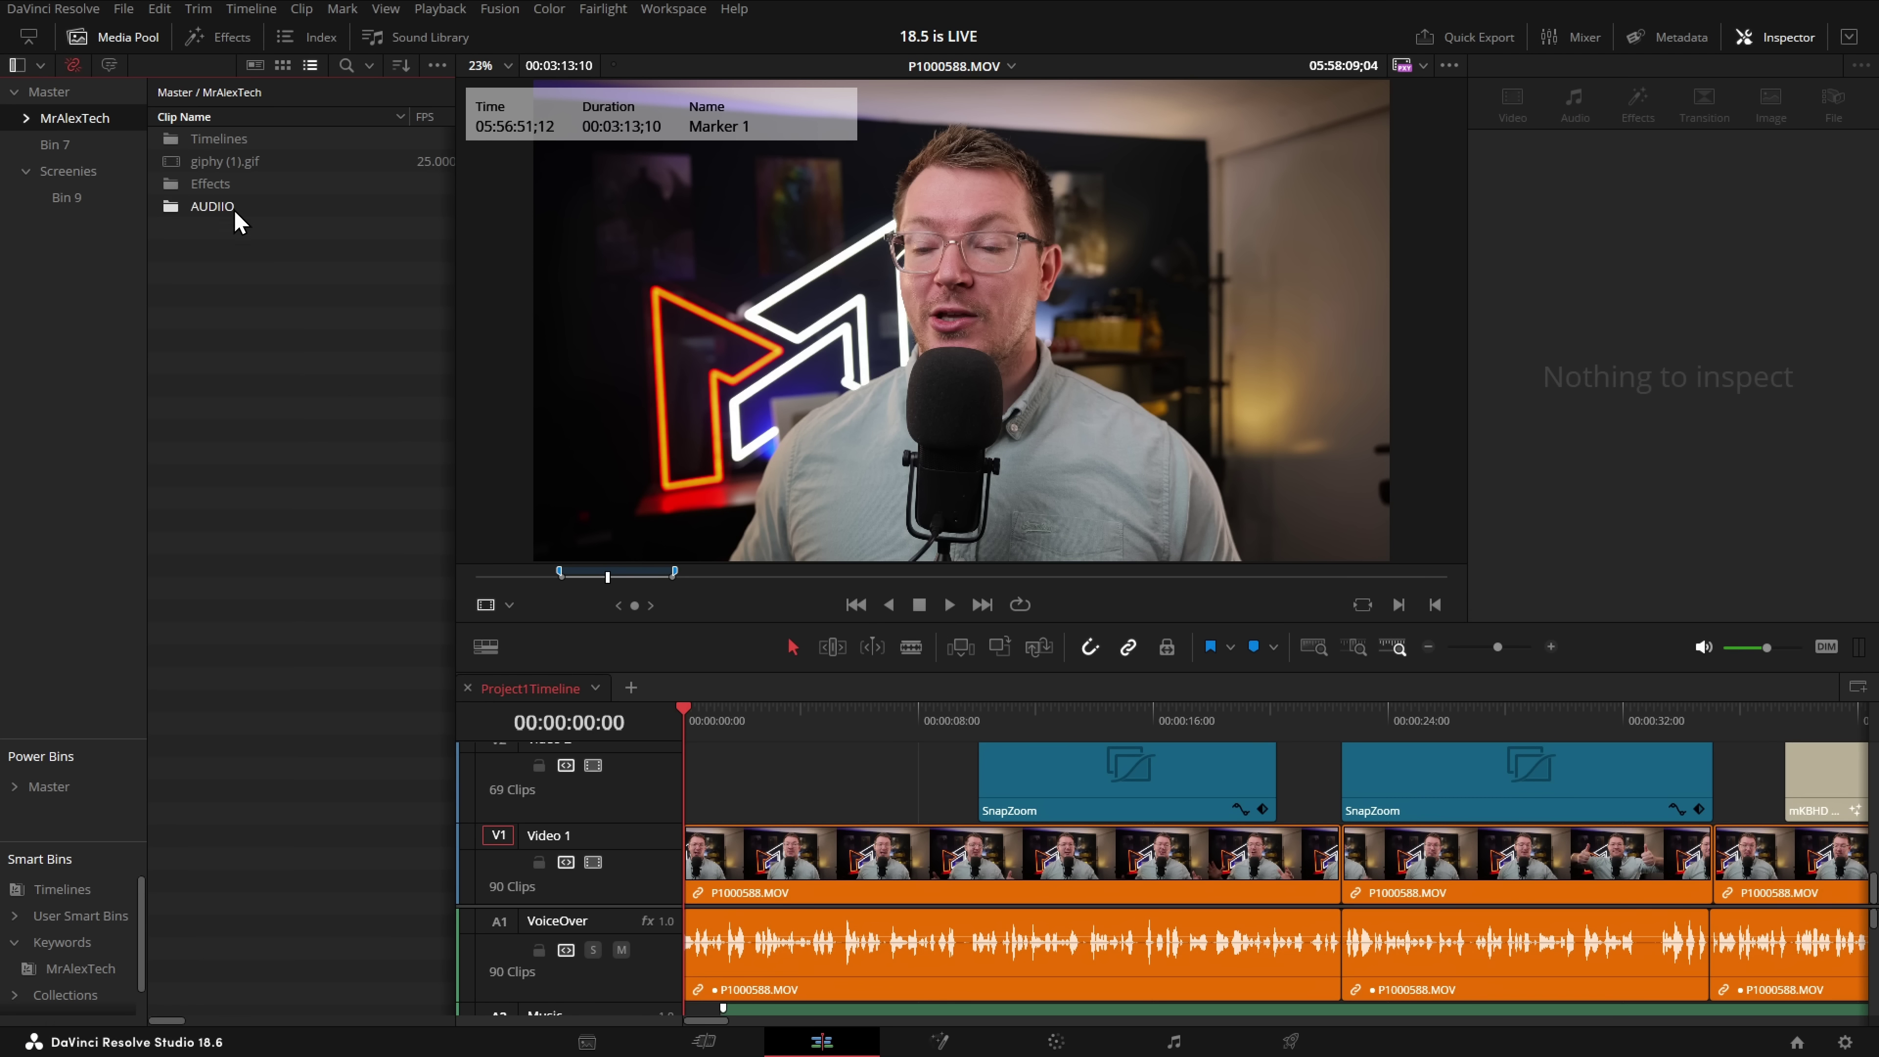
left_click_drag(736, 758, 688, 790)
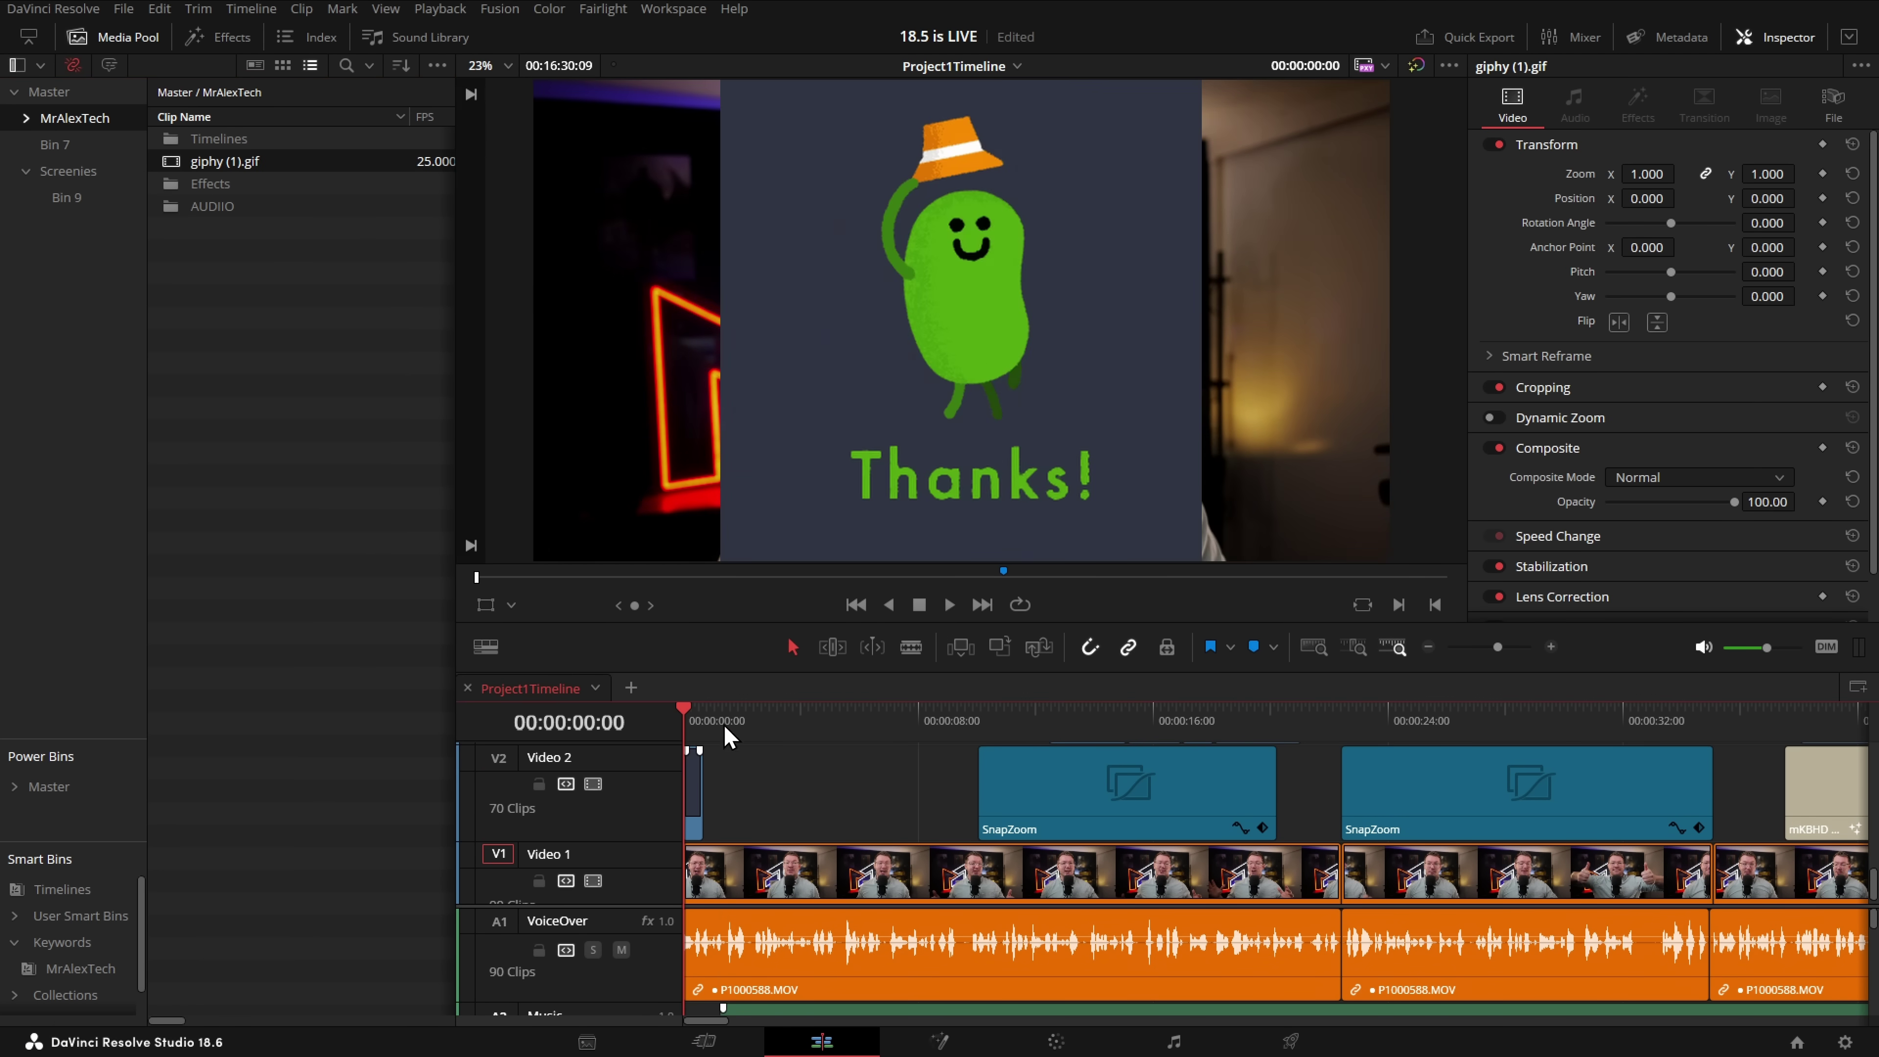
Play the GIF overlay from the timeline start and try to move and extend it on Video 2.
left_click(707, 712)
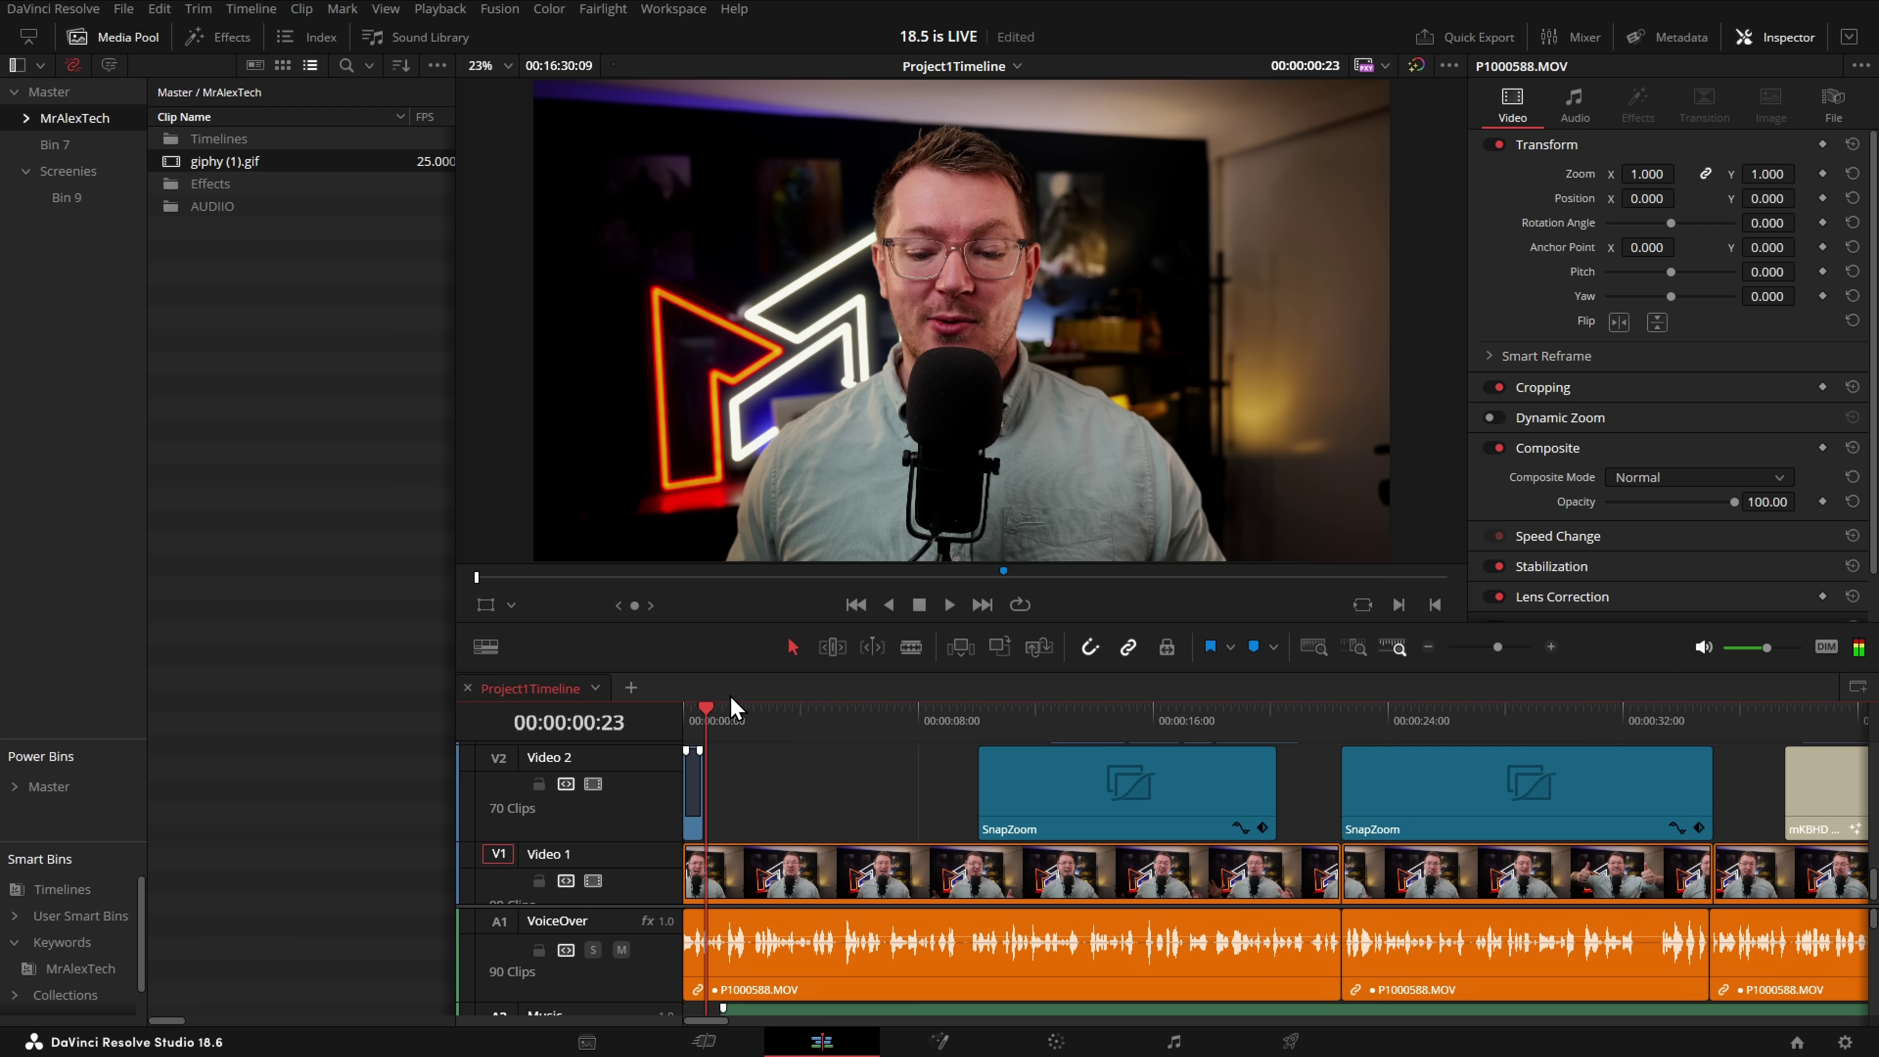
left_click(1551, 647)
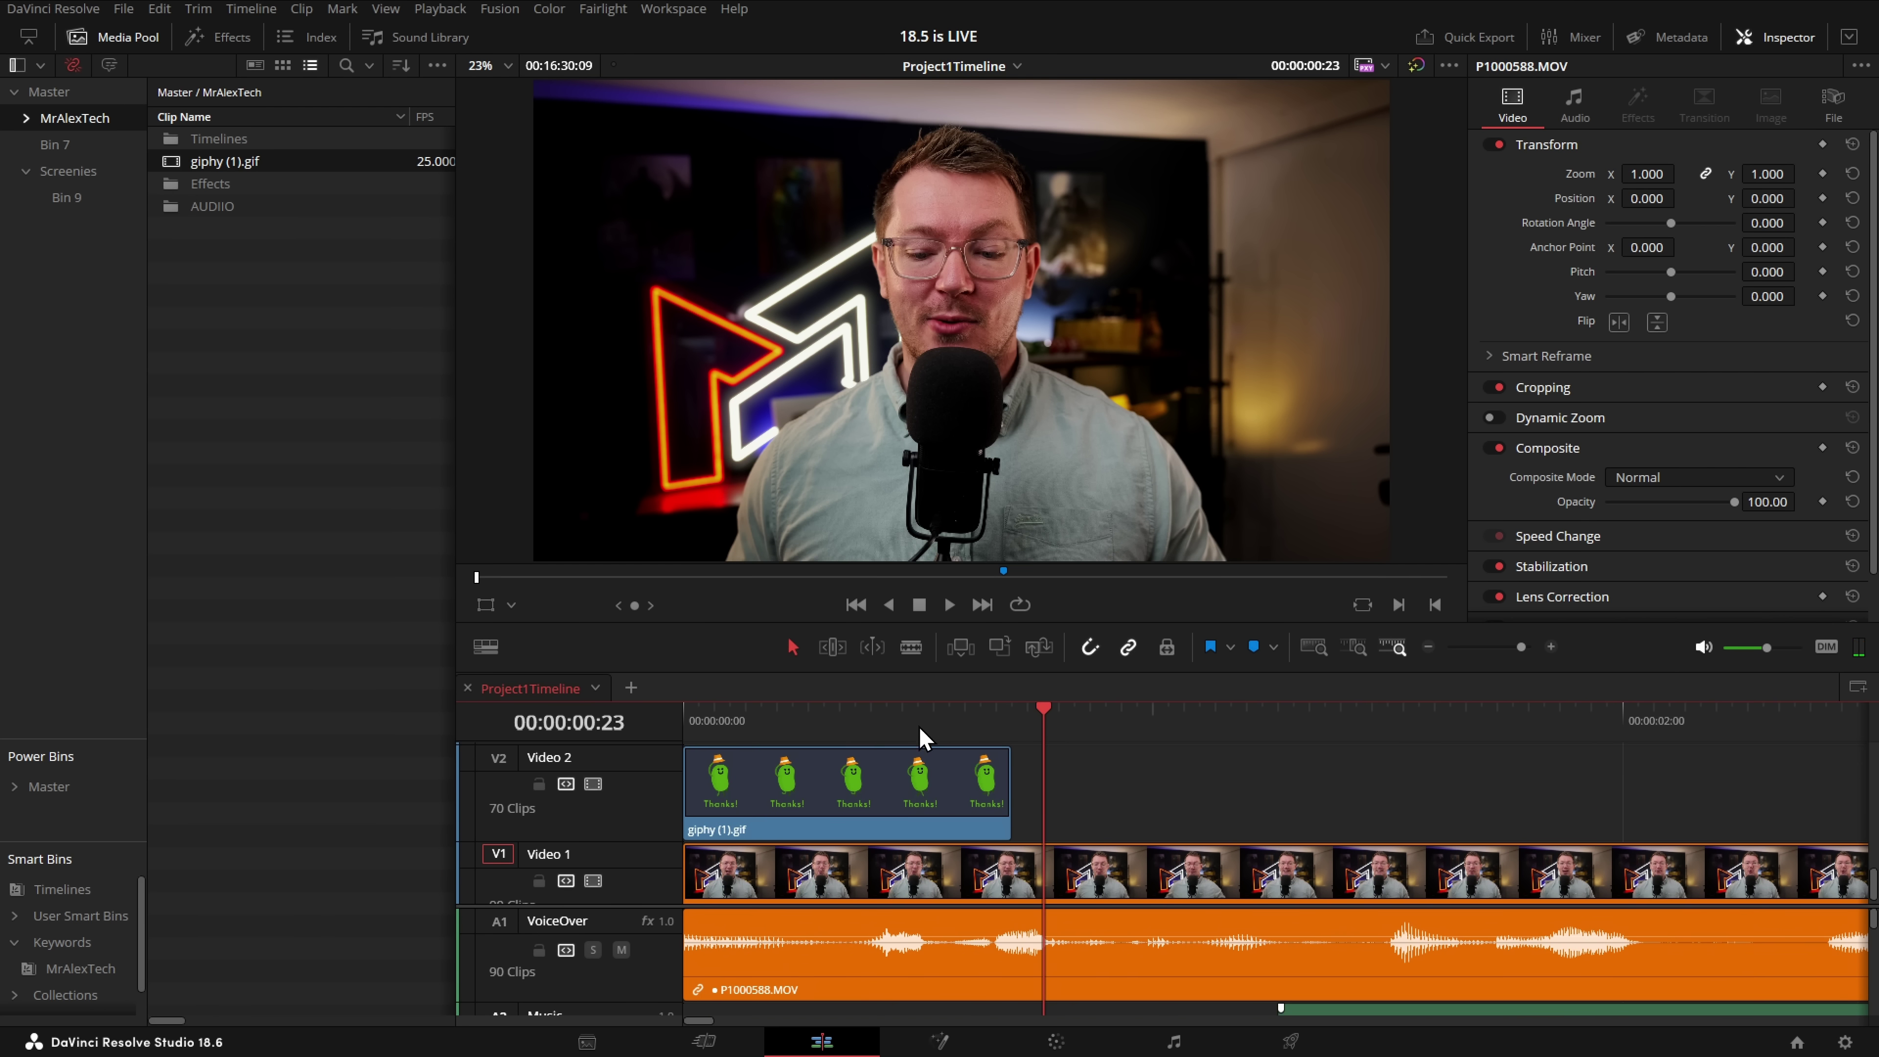
left_click(688, 717)
key("space")
left_click_drag(821, 807, 1155, 818)
left_click_drag(1012, 782, 1139, 783)
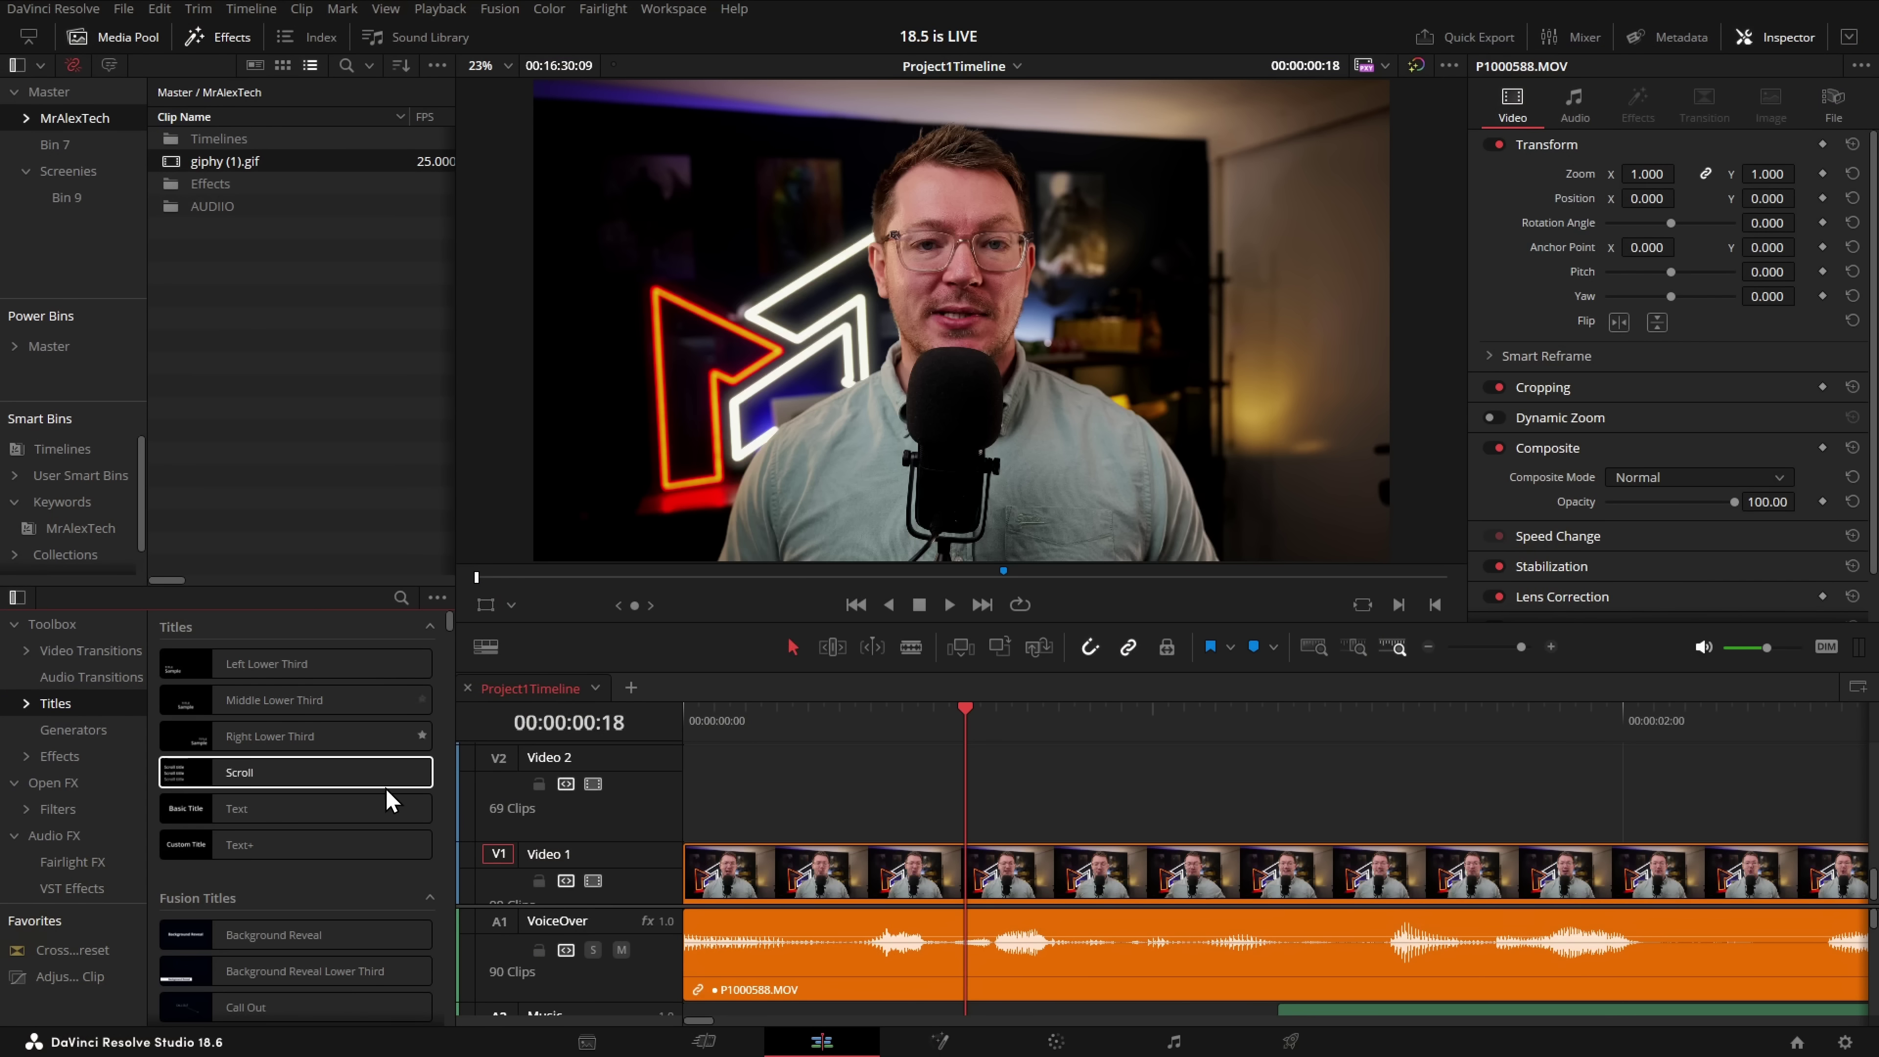
Add a Text+ title to Video 2 near the timeline start and inspect the Softness settings in its shading properties.
left_click_drag(252, 845, 782, 814)
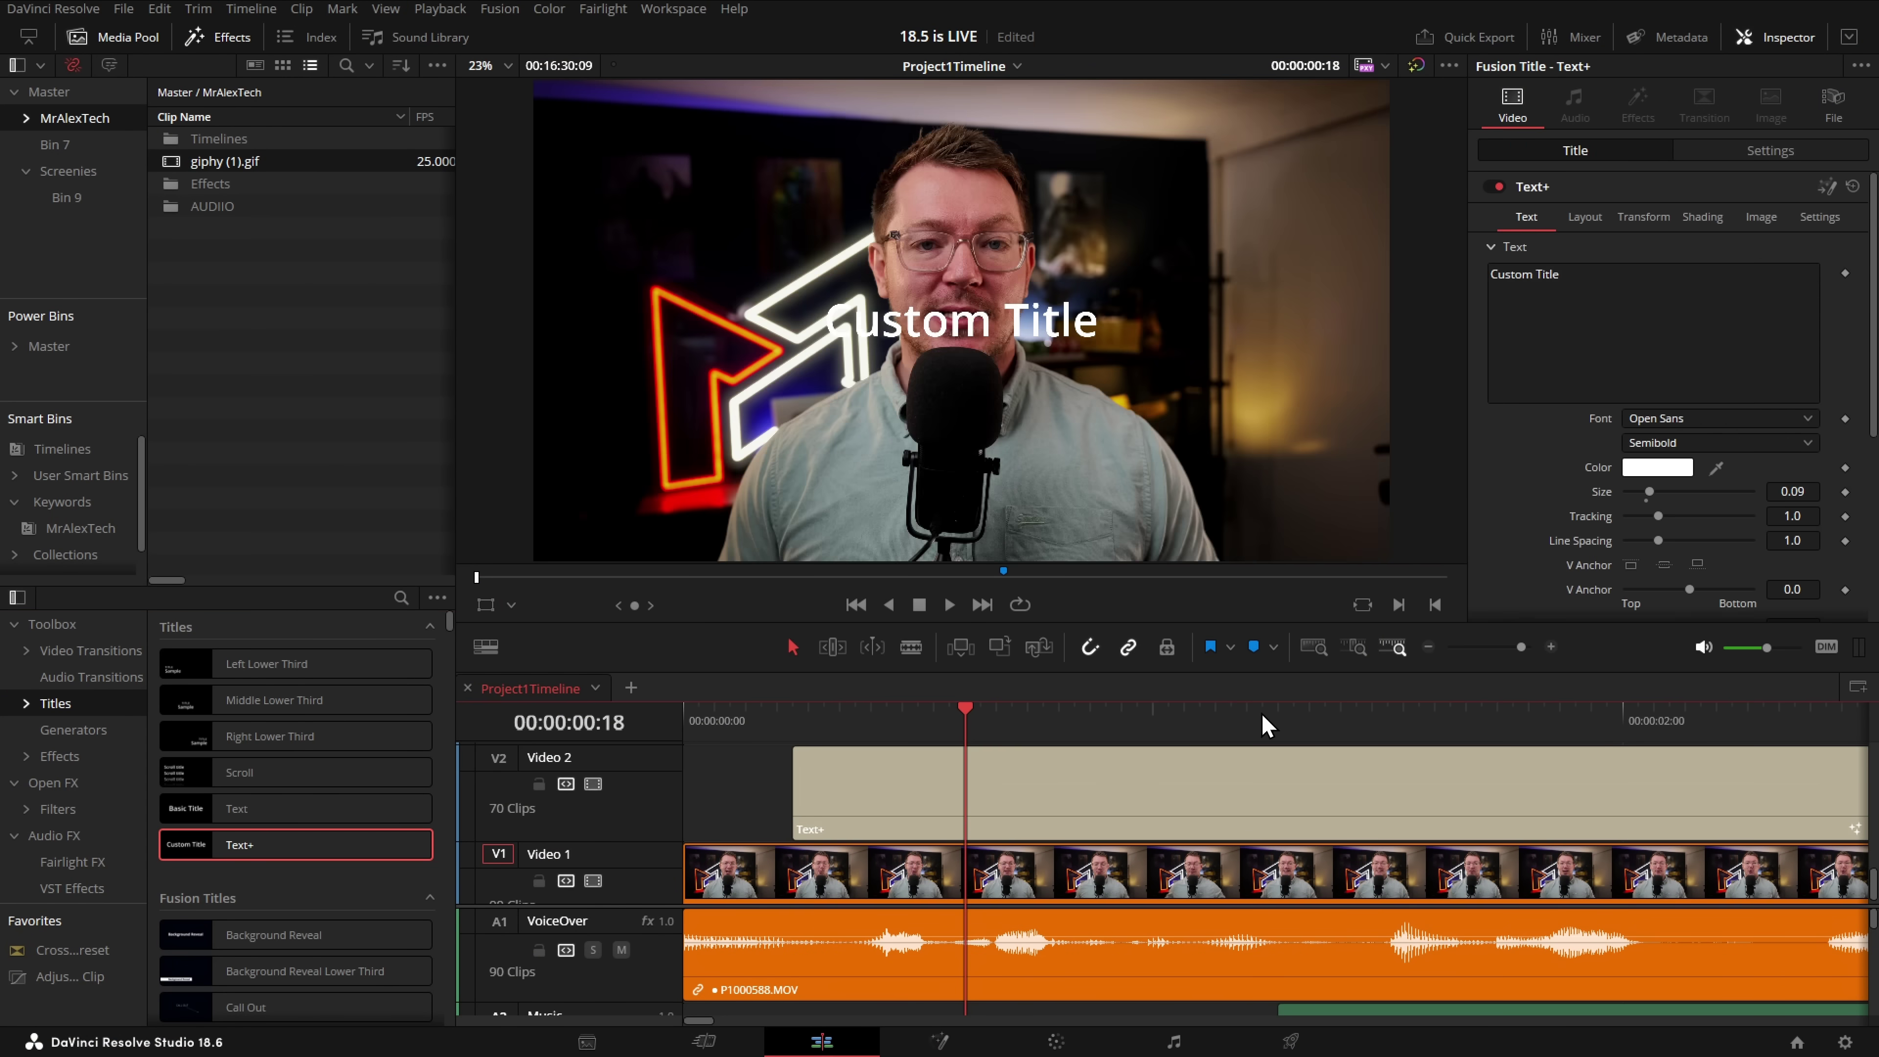
left_click(1428, 647)
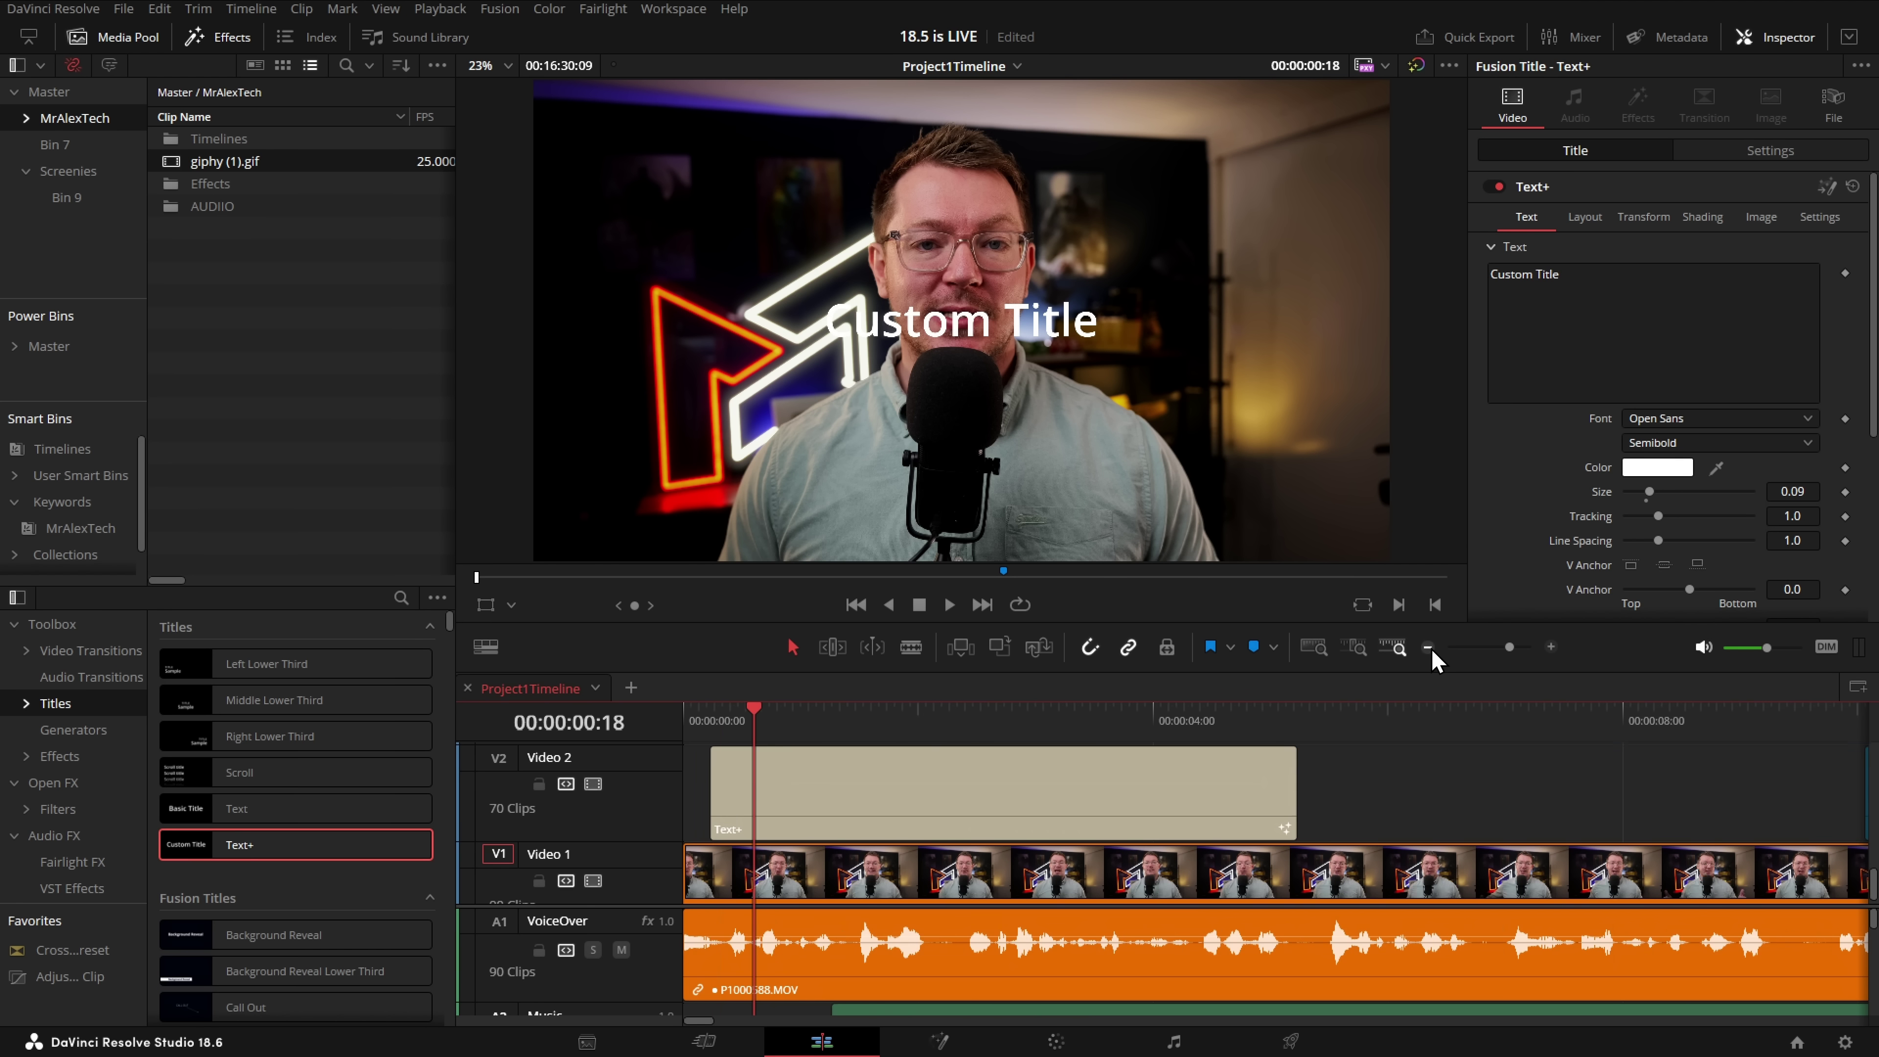
left_click(1703, 216)
scroll(1654, 428, "down", 3)
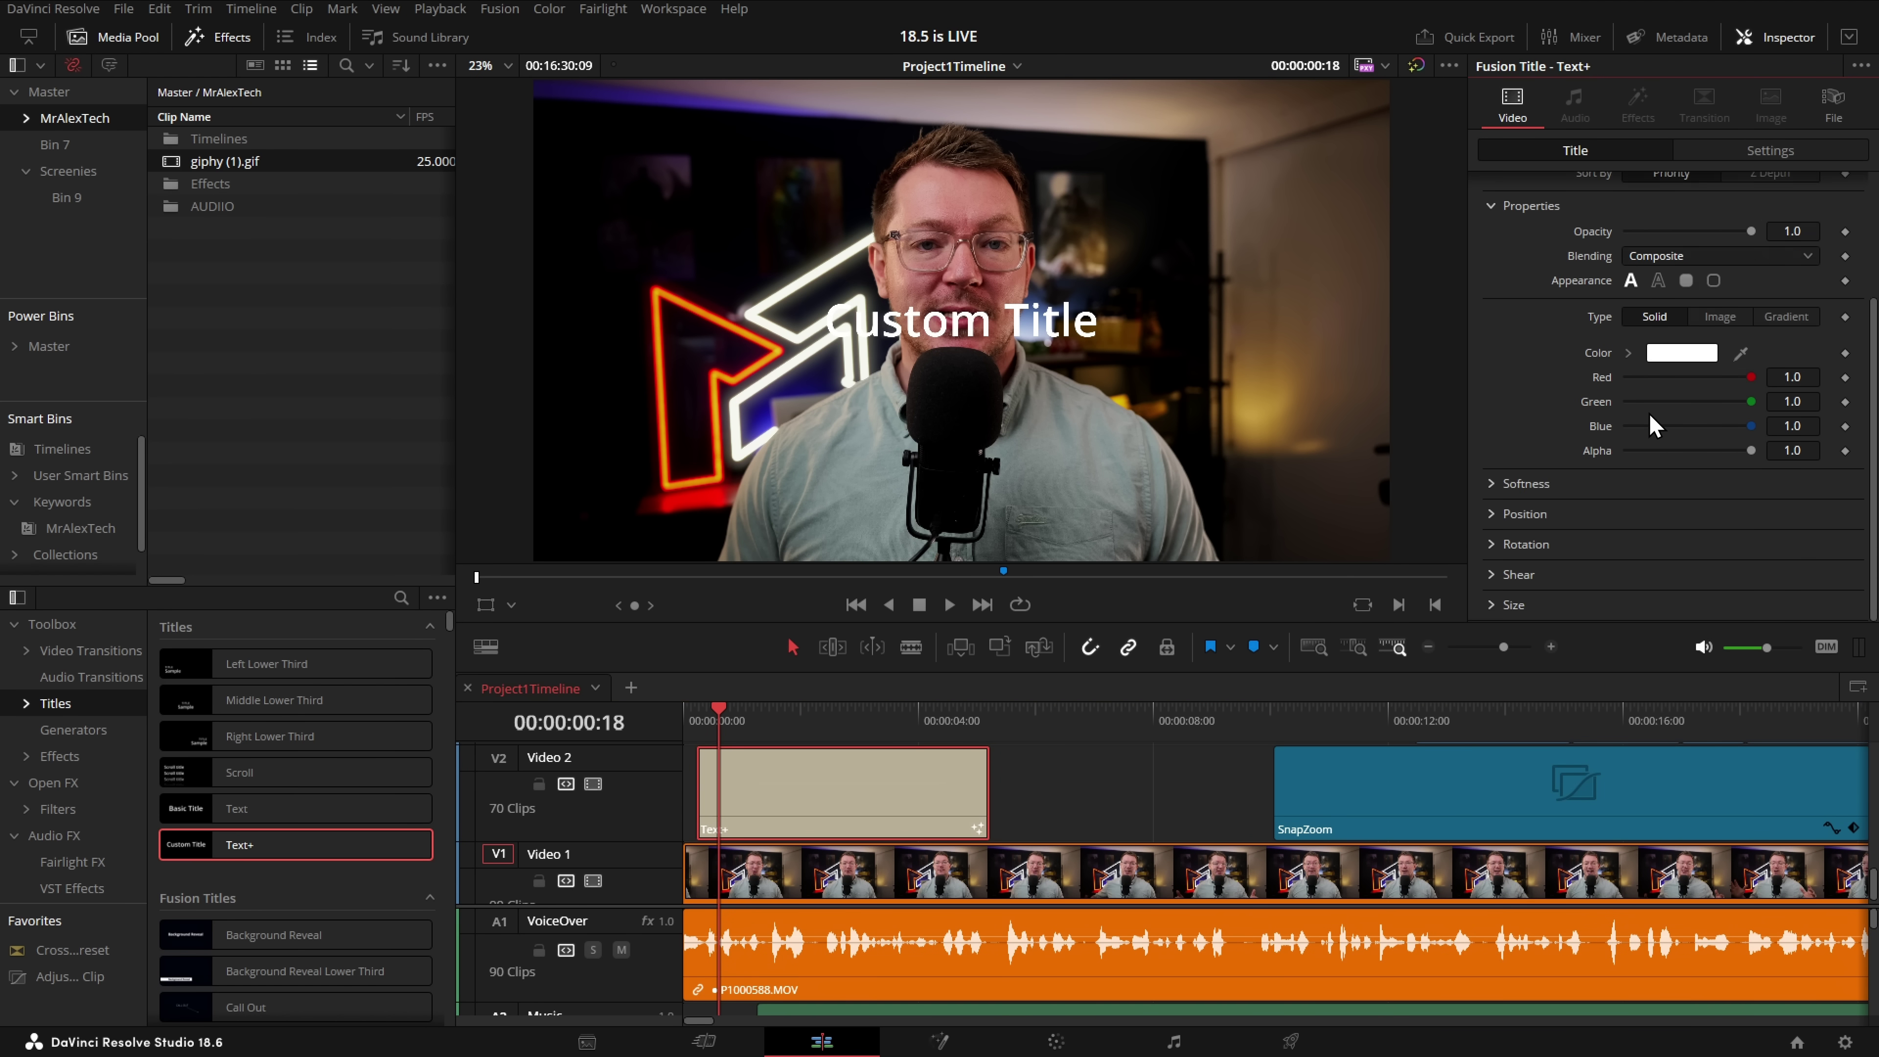
left_click(1492, 485)
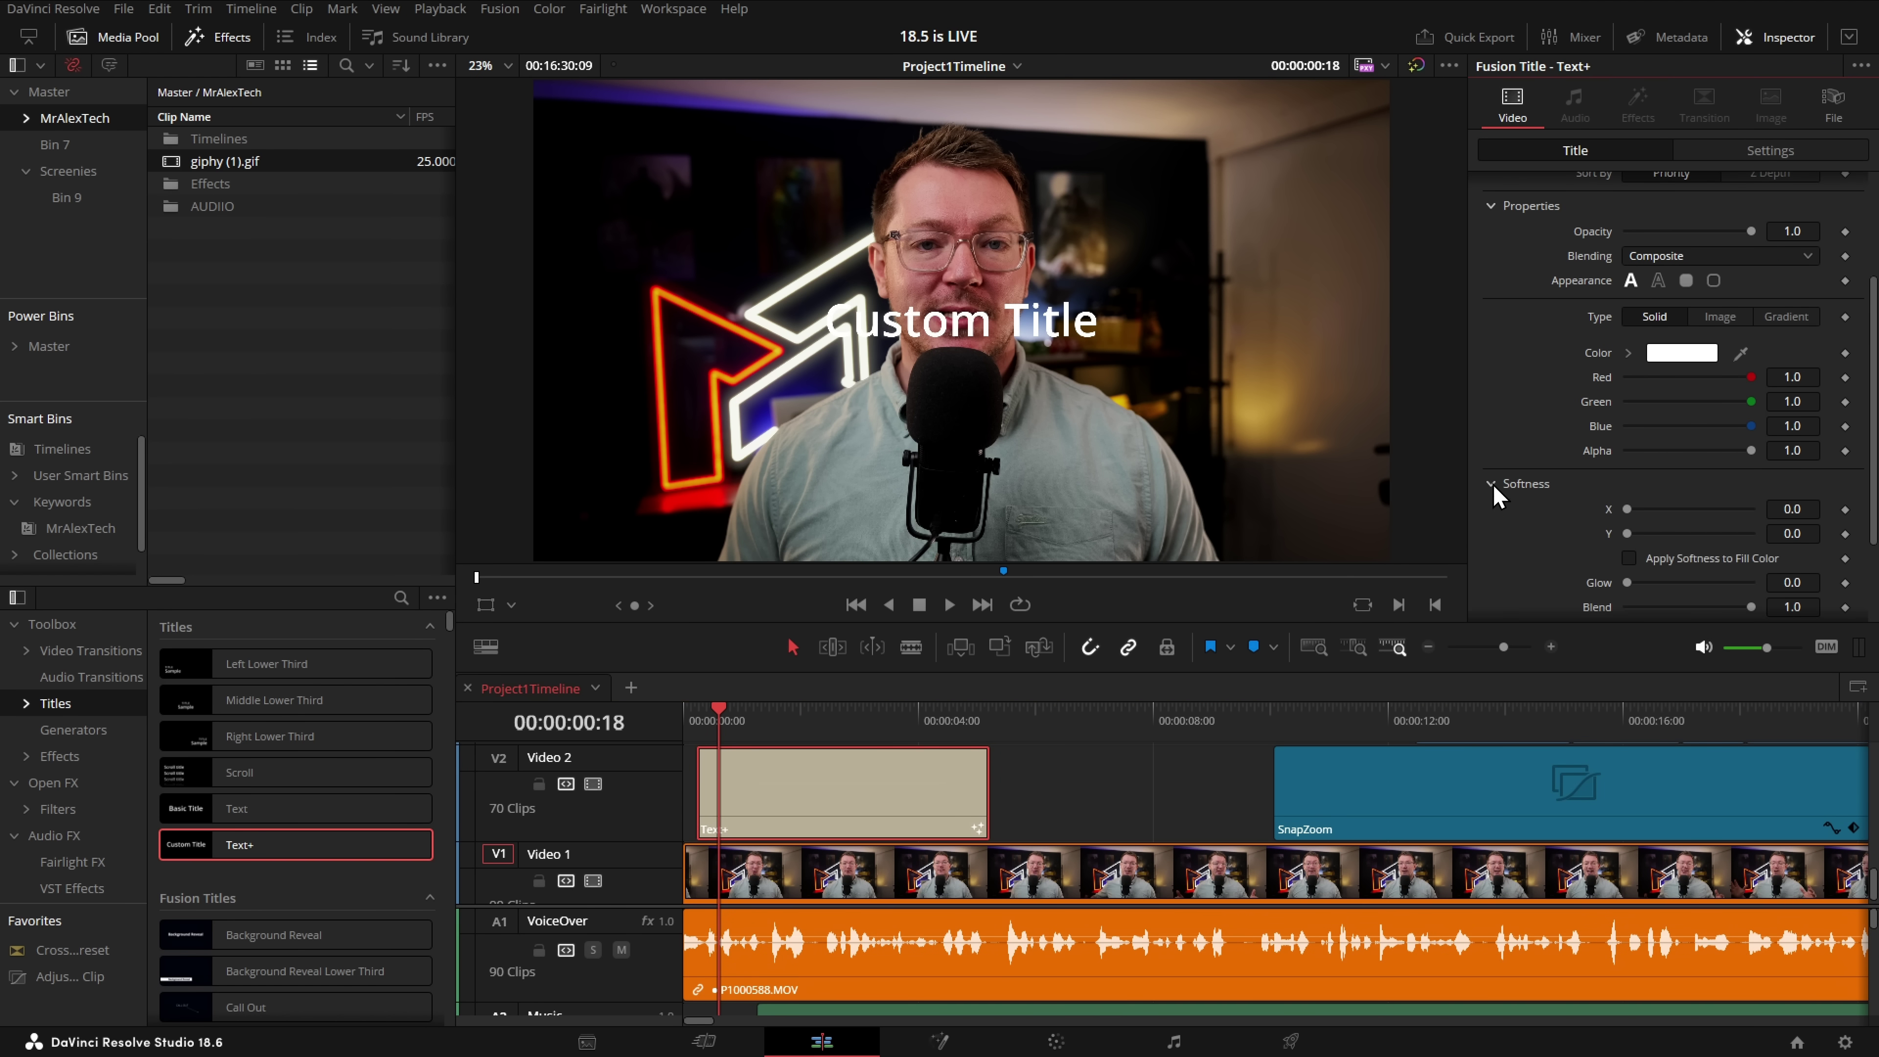
left_click(1492, 484)
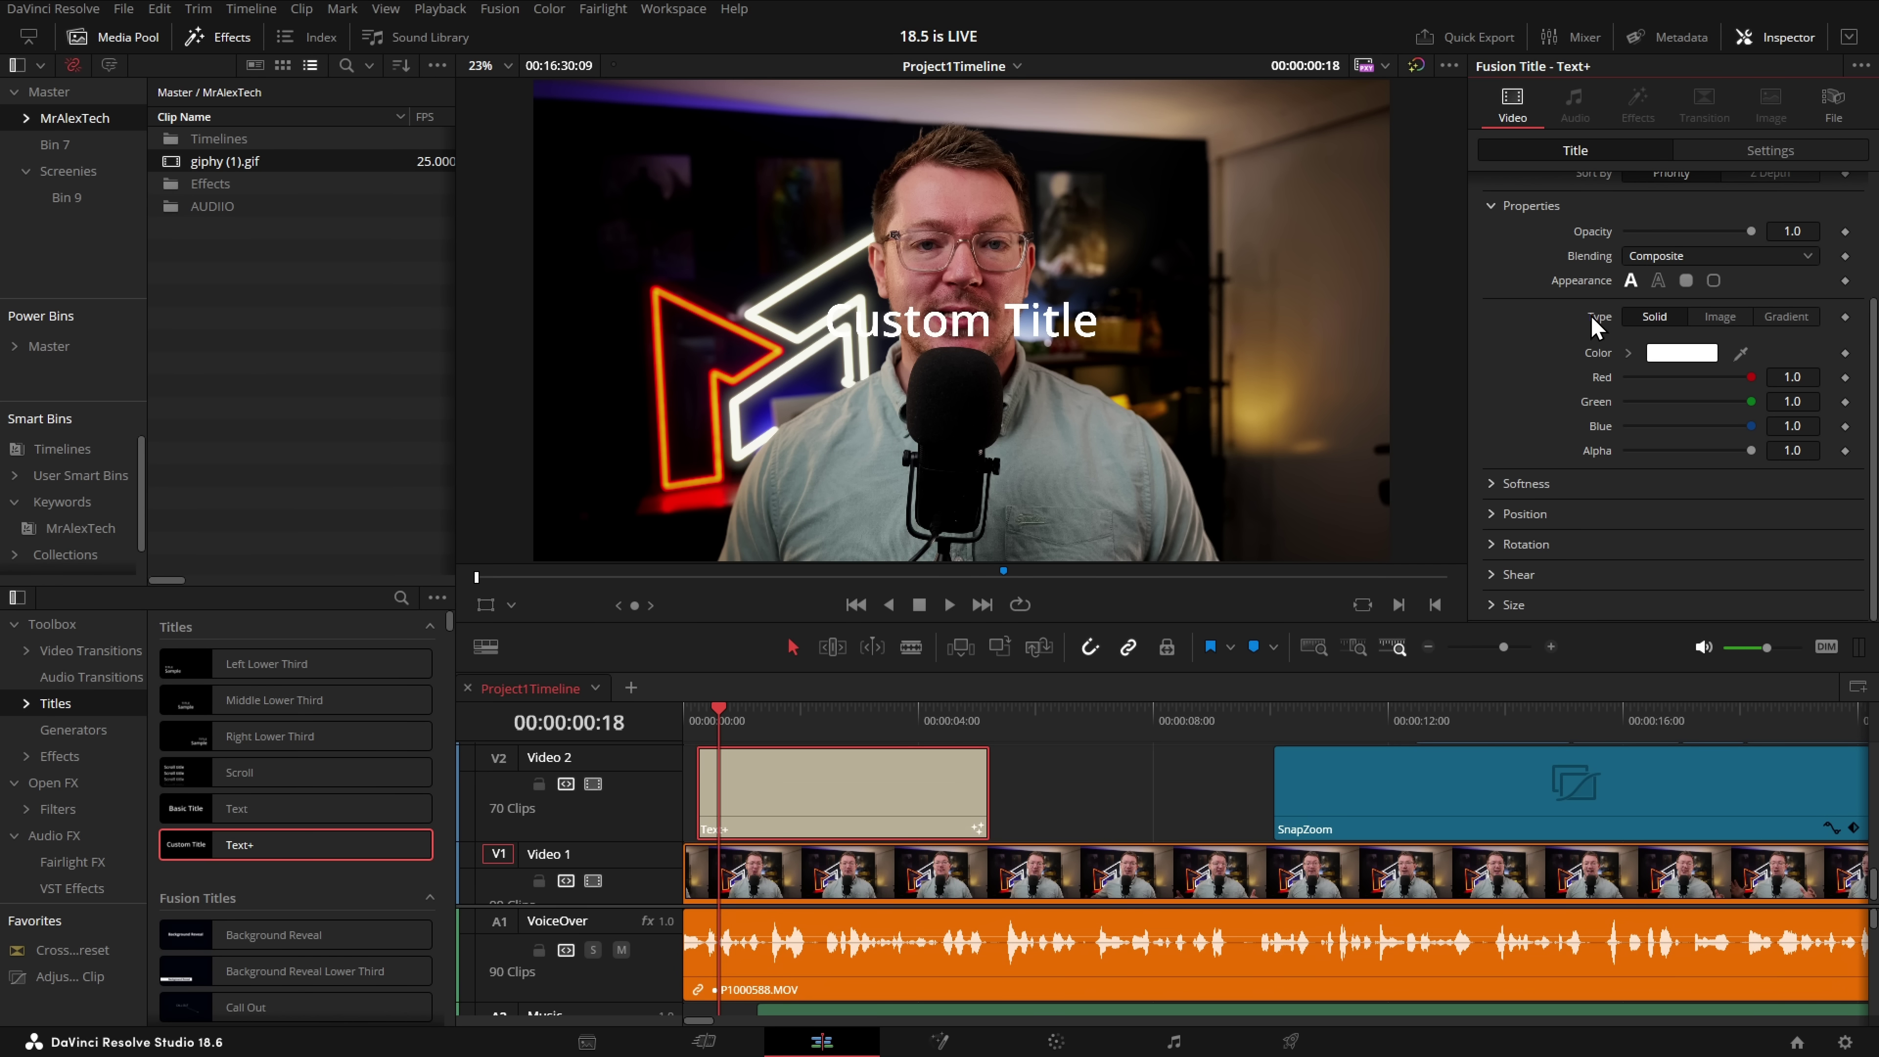
Give the Text+ title an outline appearance with thickness 0.0748 and Outside Only enabled.
left_click(1658, 286)
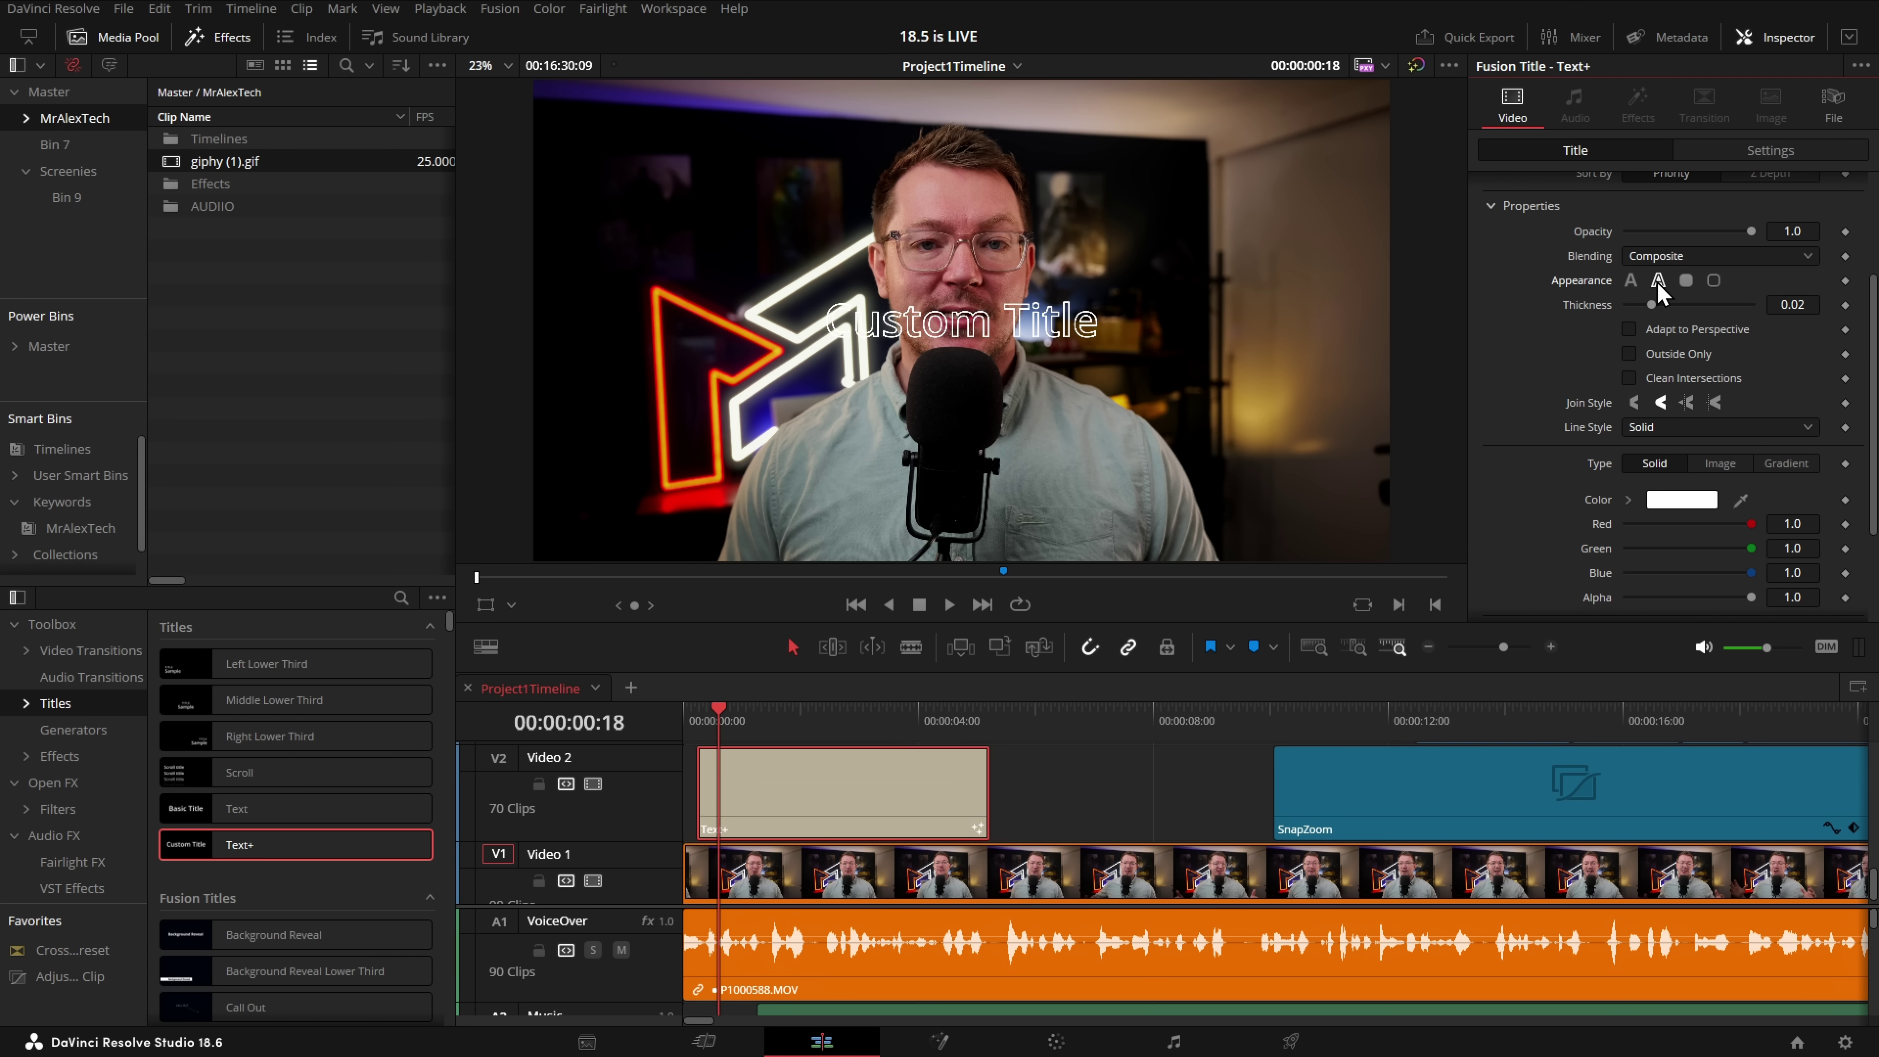
left_click_drag(1651, 305, 1721, 305)
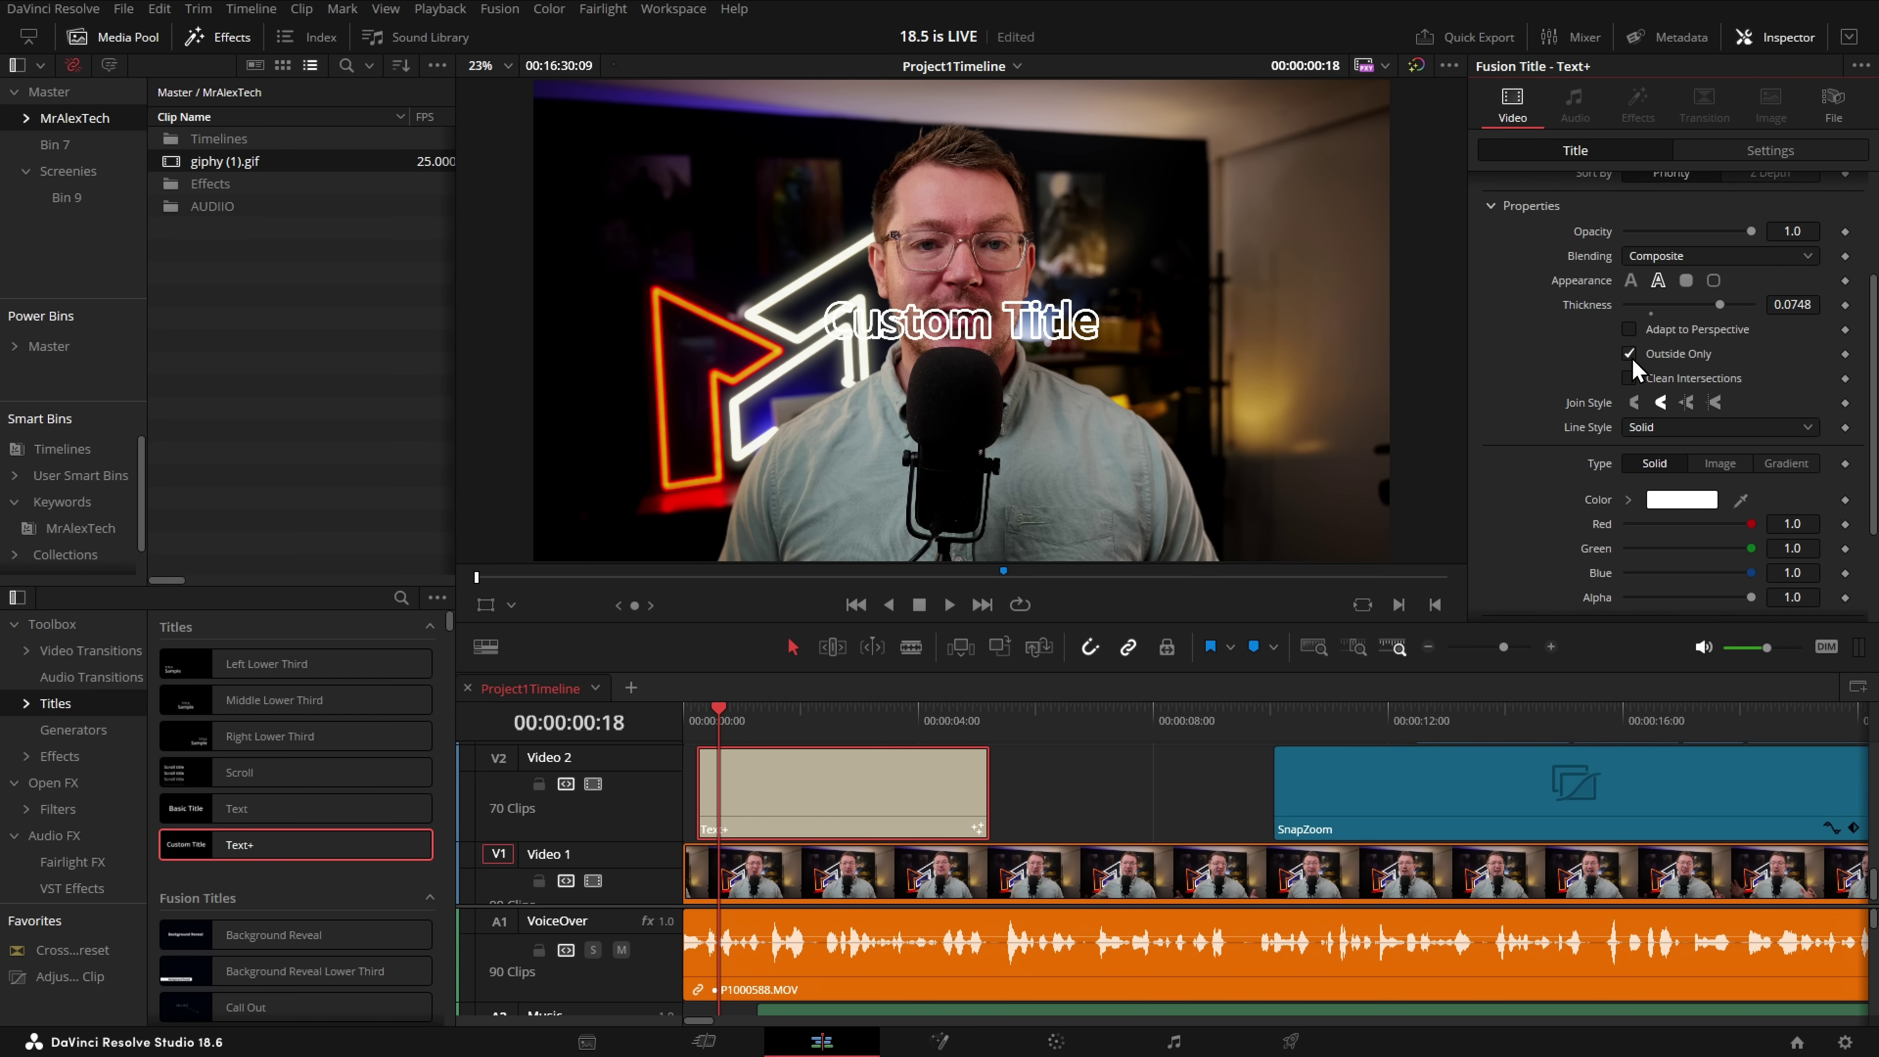
Replace the Text+ title with a basic Text title at 00:00:00:18 on Video 2 and adjust its stroke size.
key("Delete")
left_click_drag(251, 826, 822, 784)
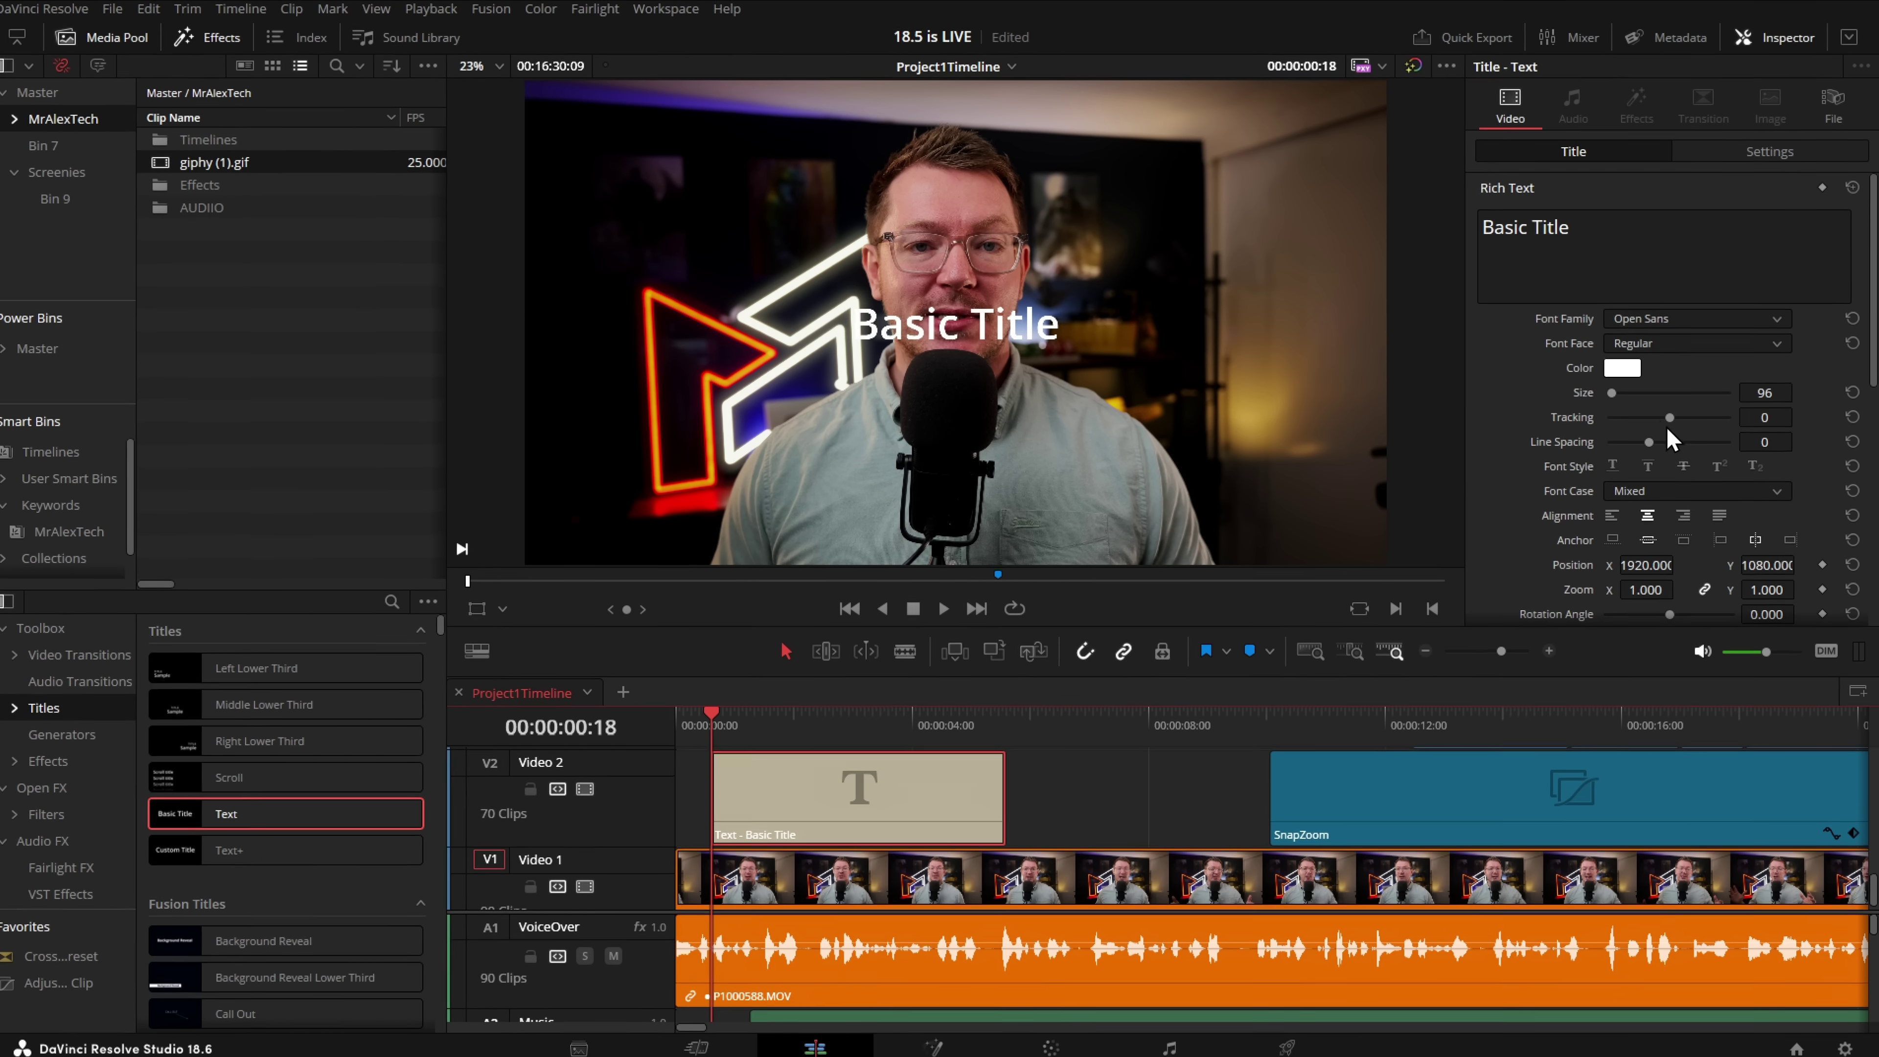
scroll(1672, 428, "down", 5)
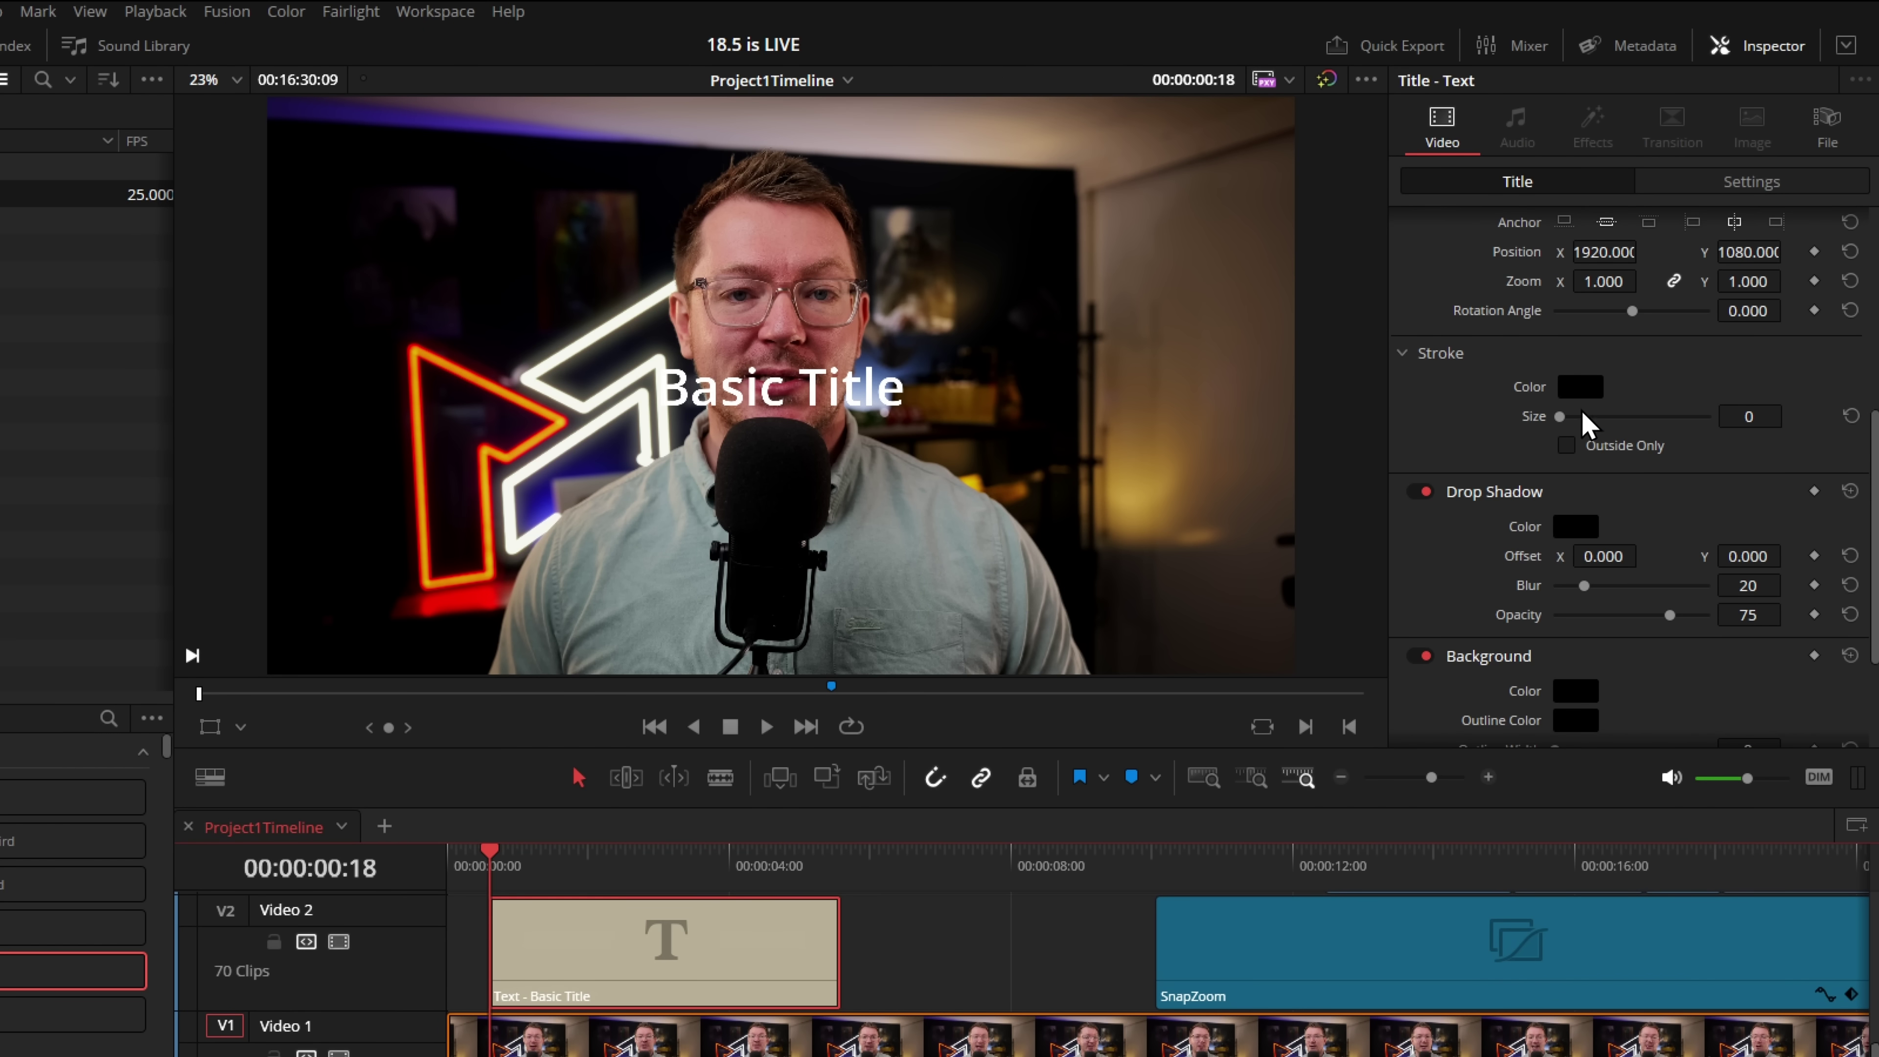
left_click_drag(1582, 416, 1576, 416)
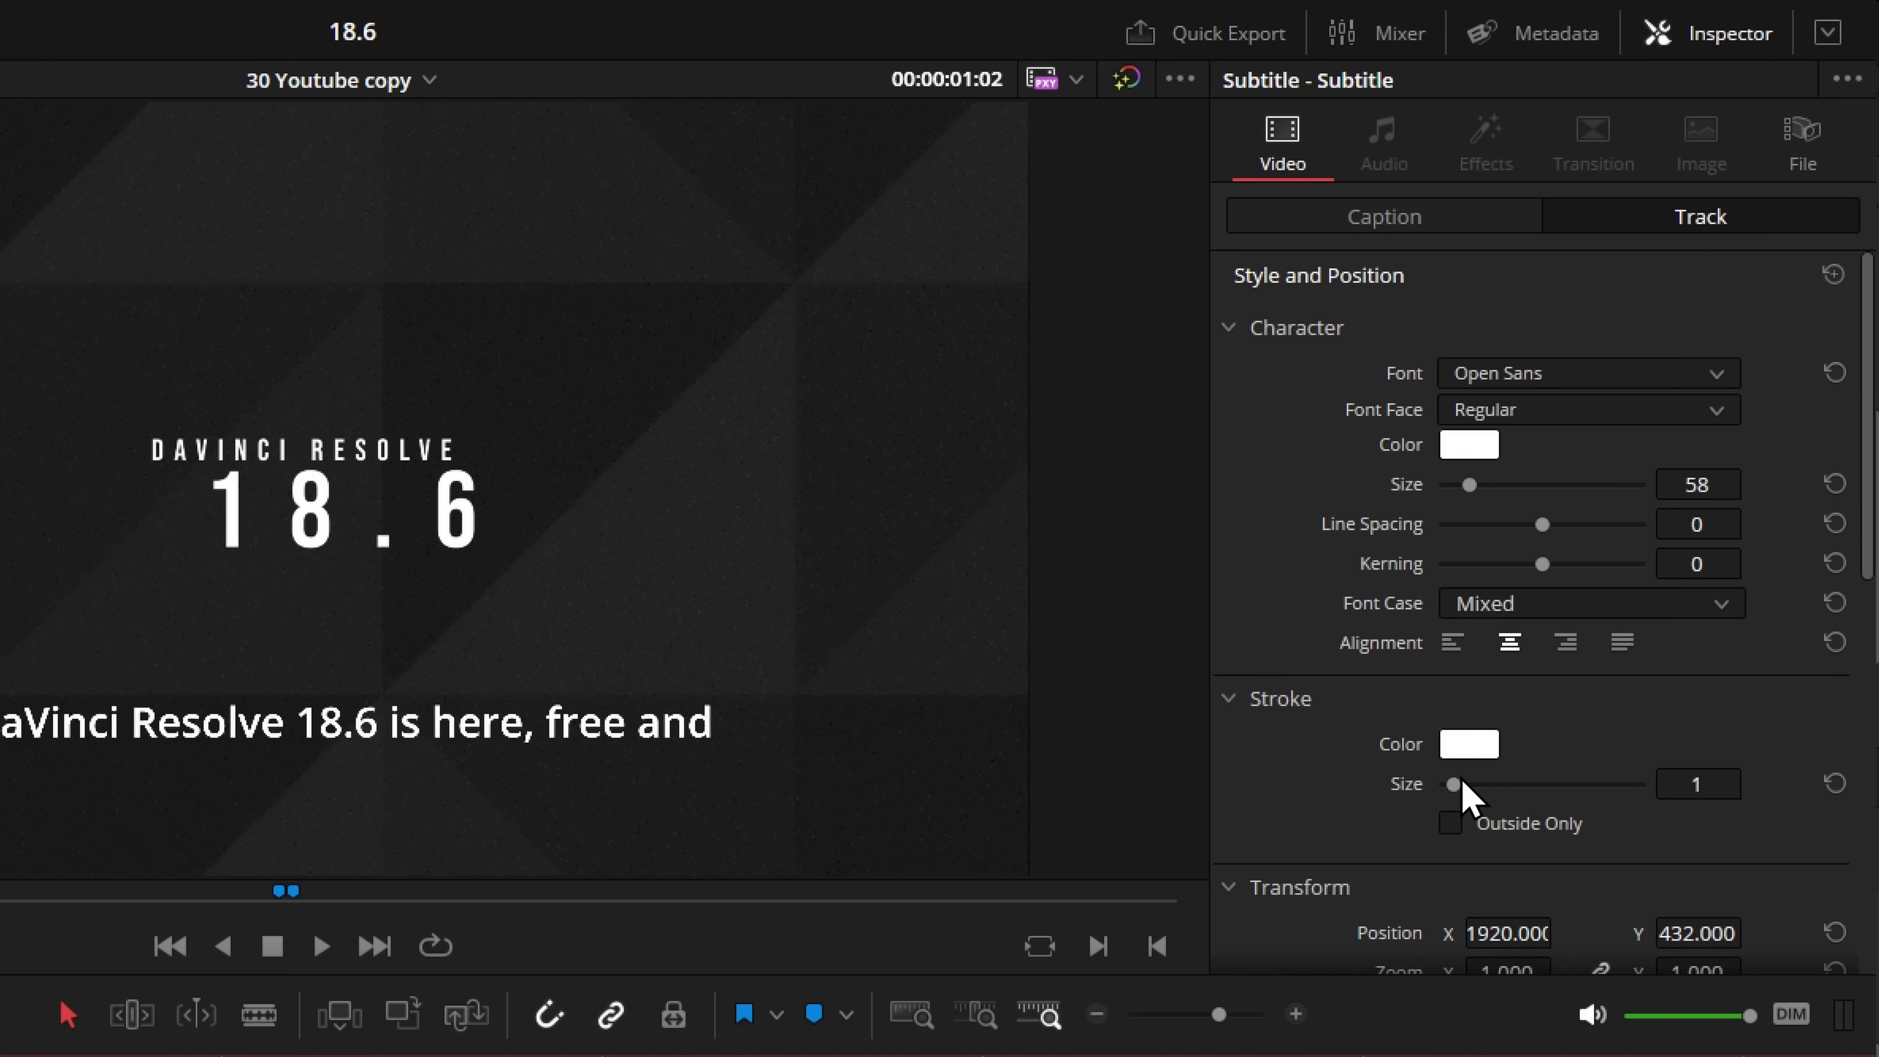
Set the subtitle track's stroke size to 7 and its font case to All Caps.
left_click_drag(1465, 787, 1528, 786)
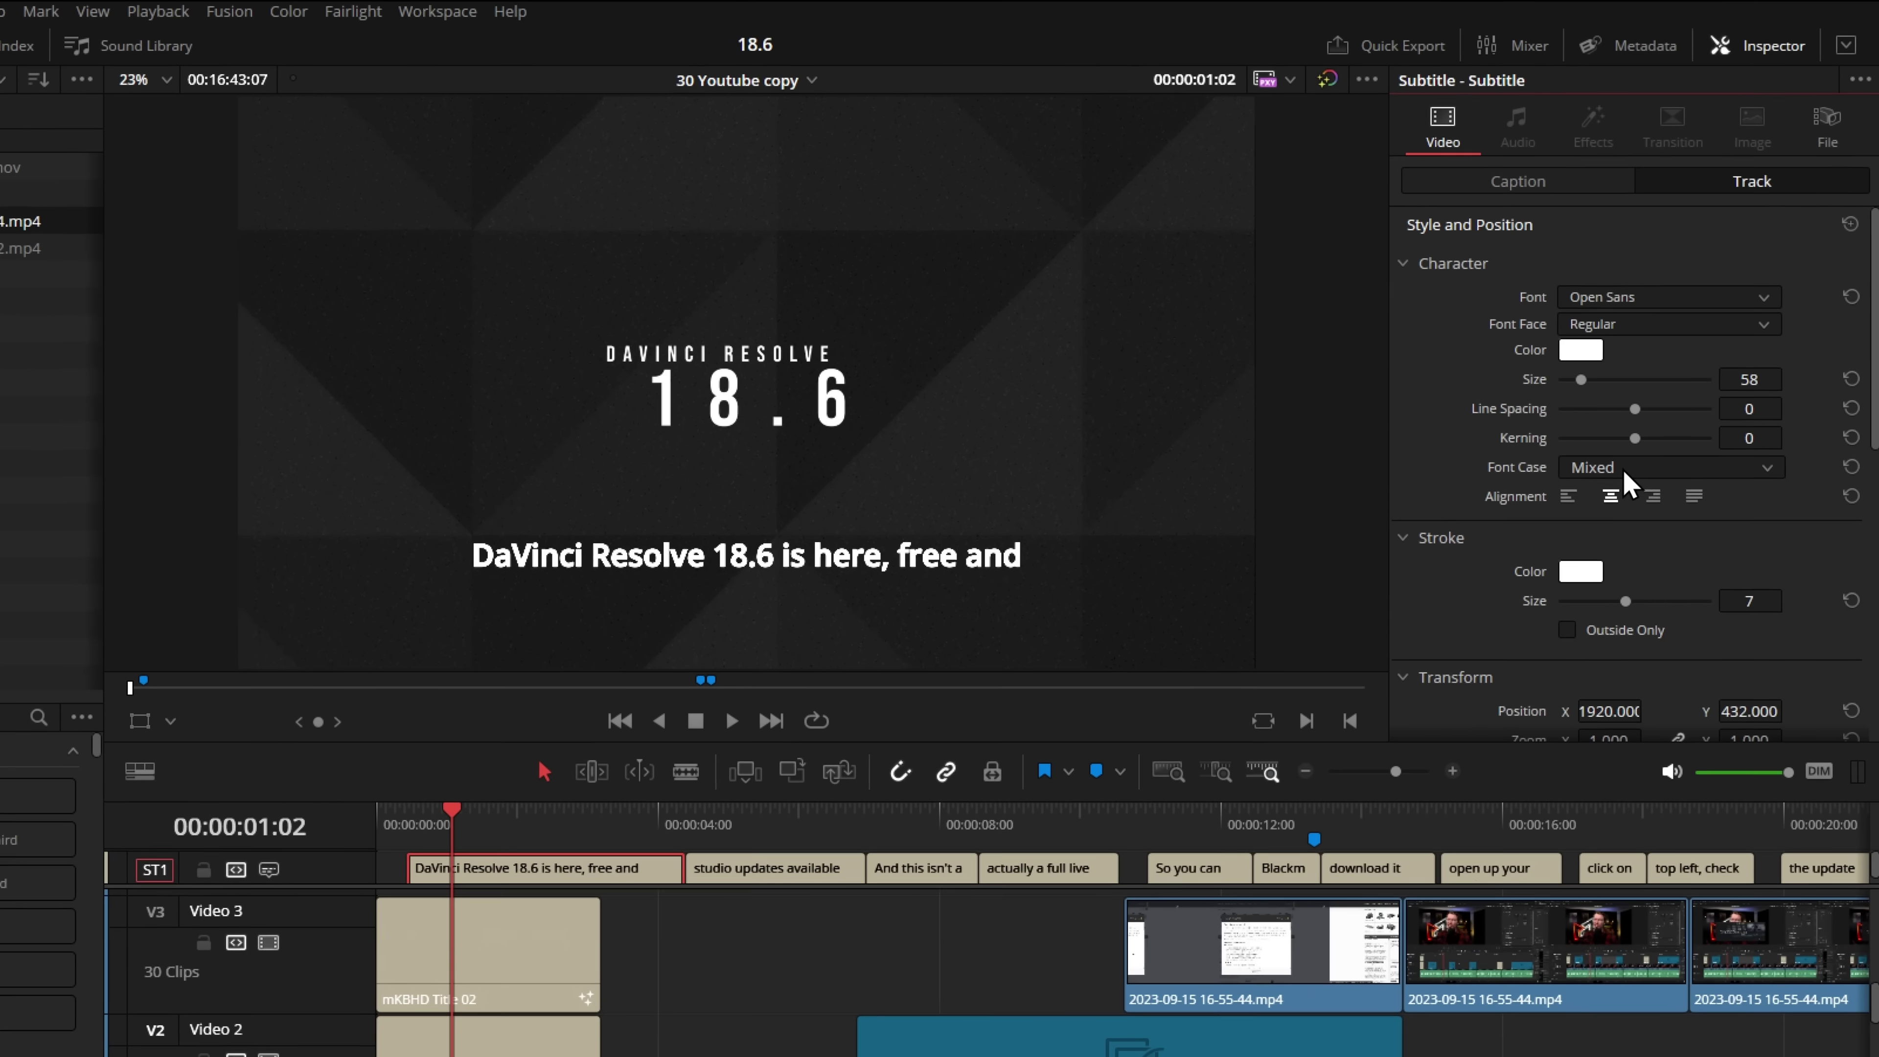
left_click(1626, 472)
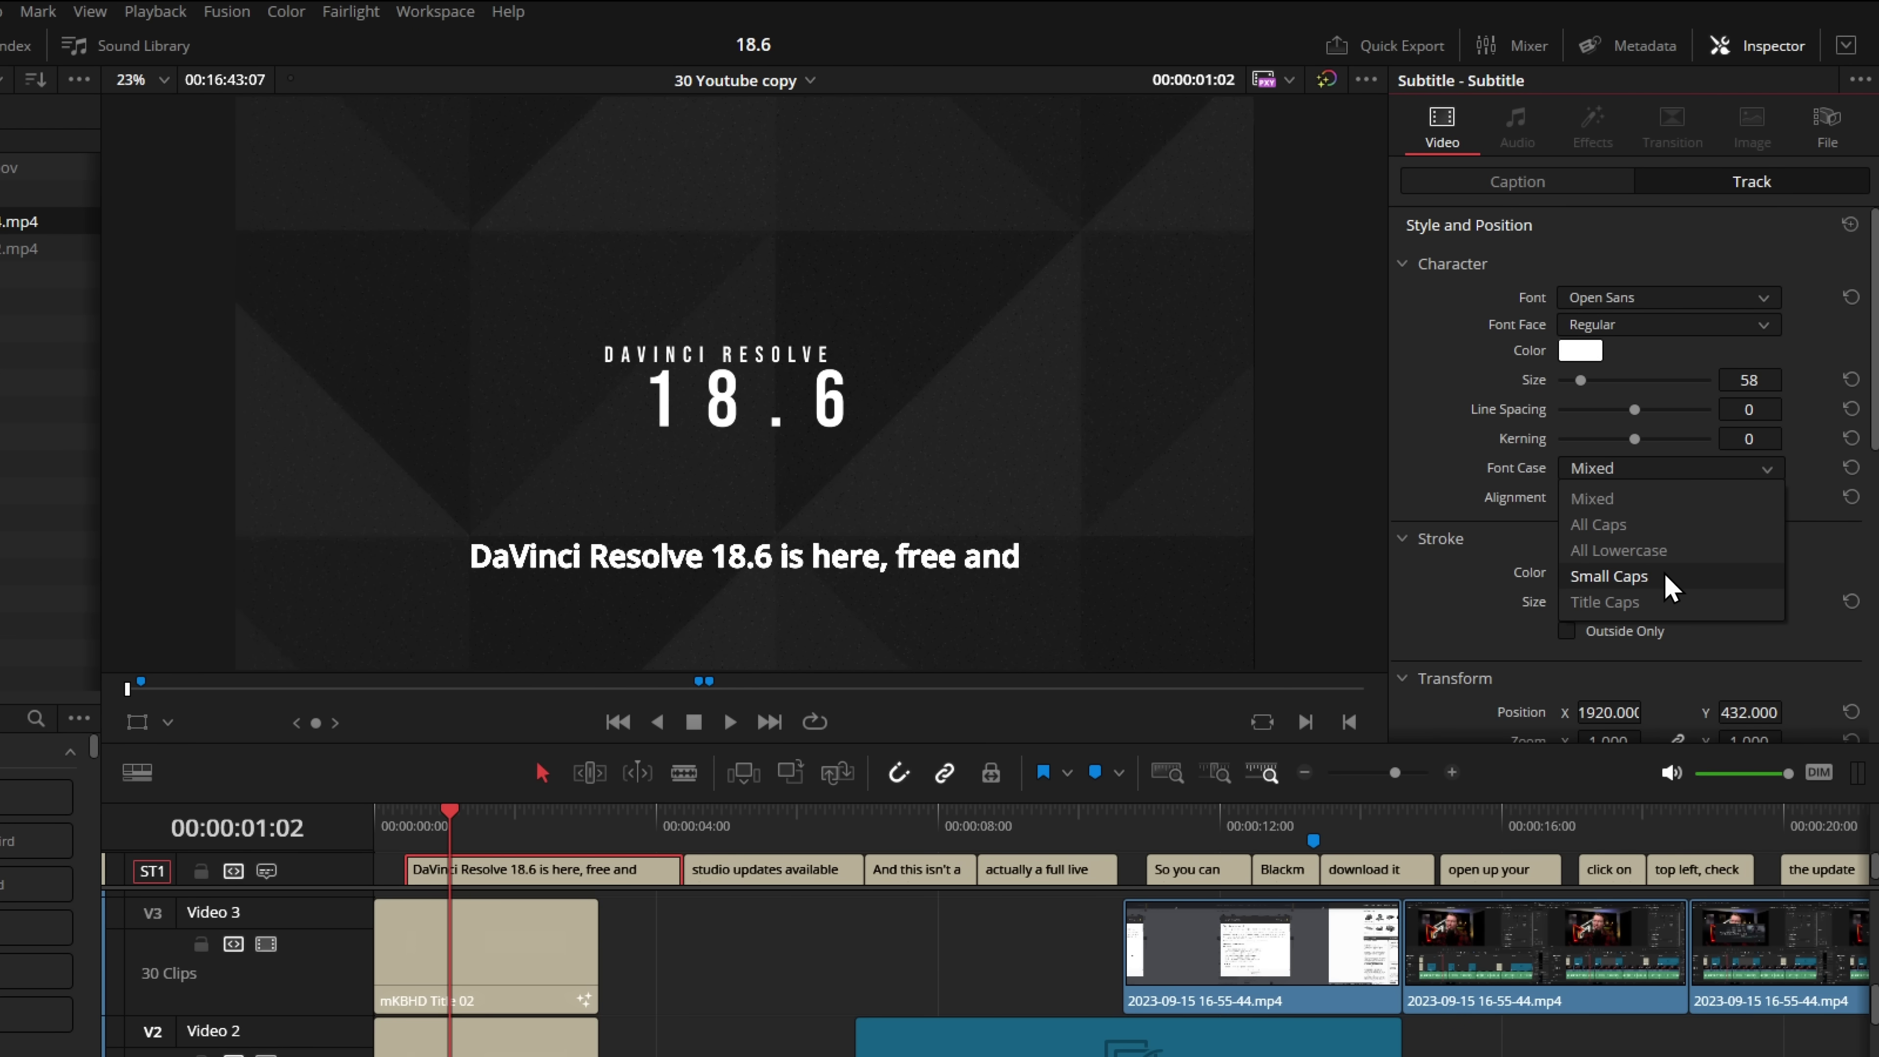
left_click(1628, 524)
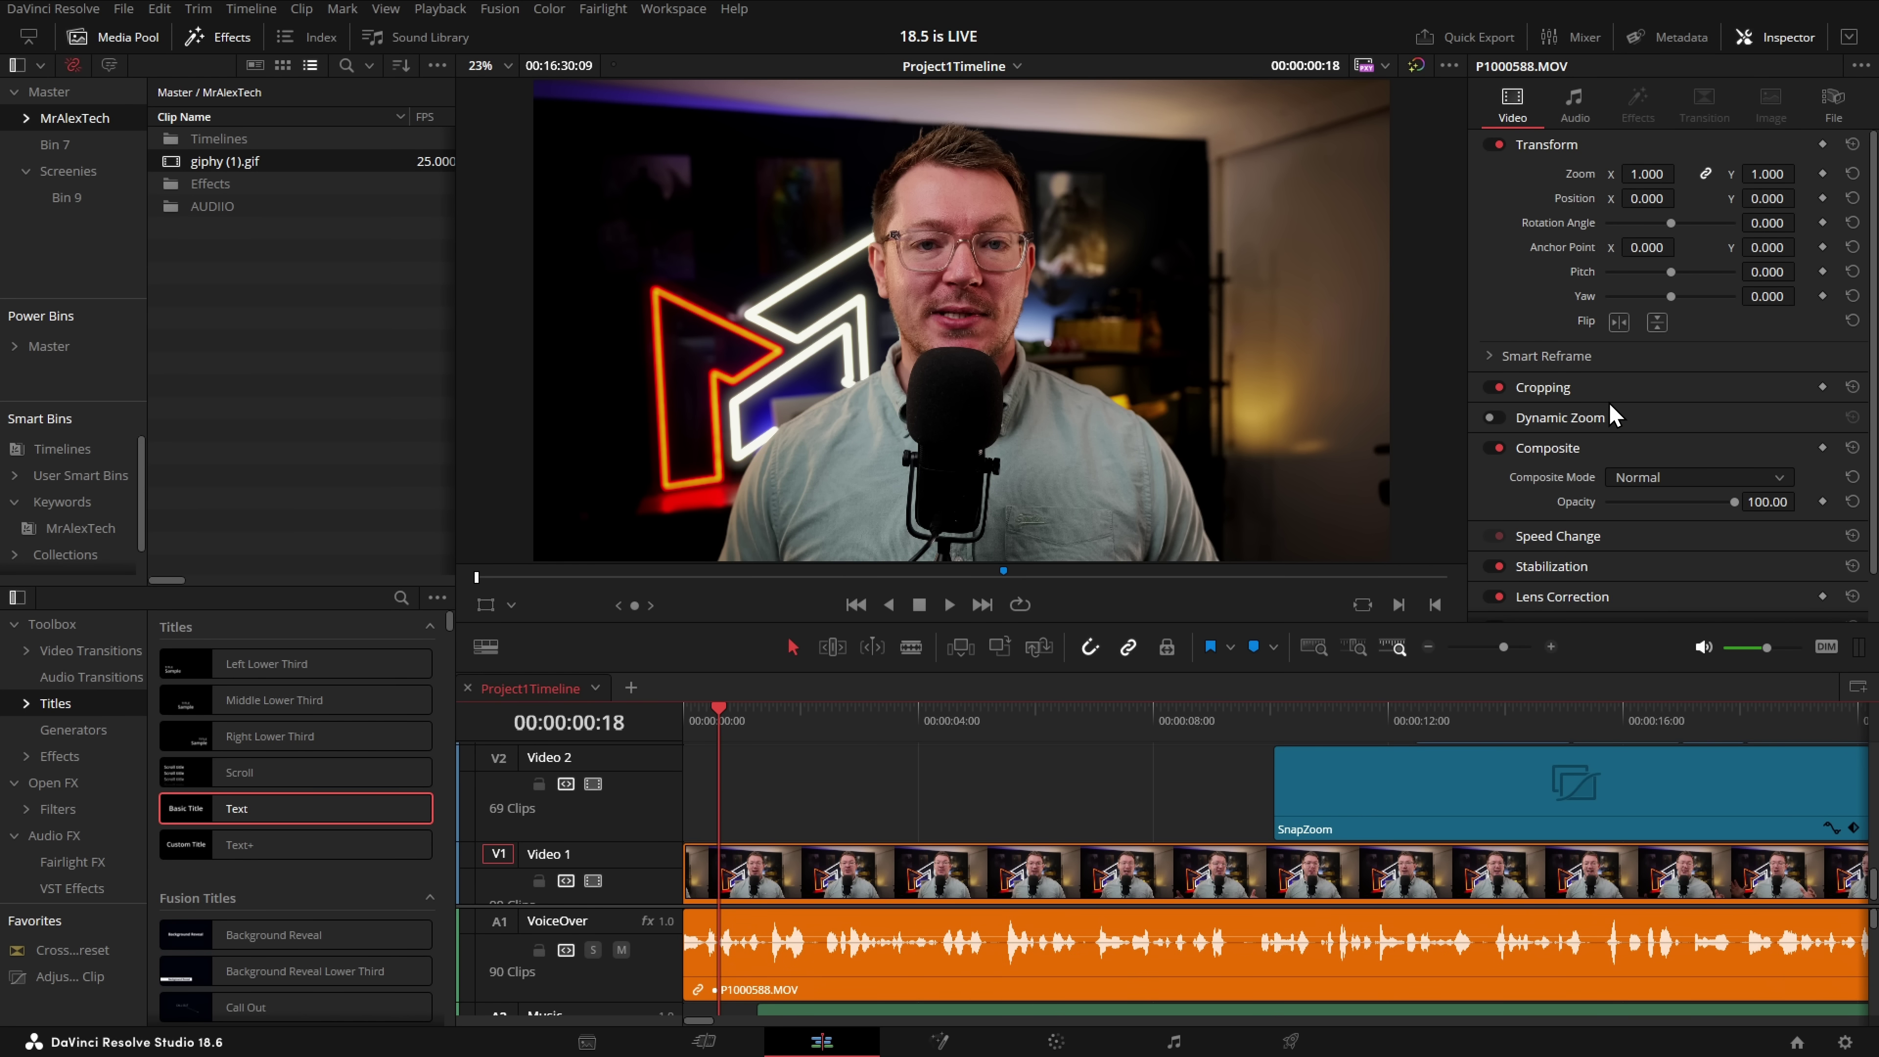
Apply the Binoculars Fusion effect to the P1000588.MOV clip at the start of Video 1.
left_click(46, 758)
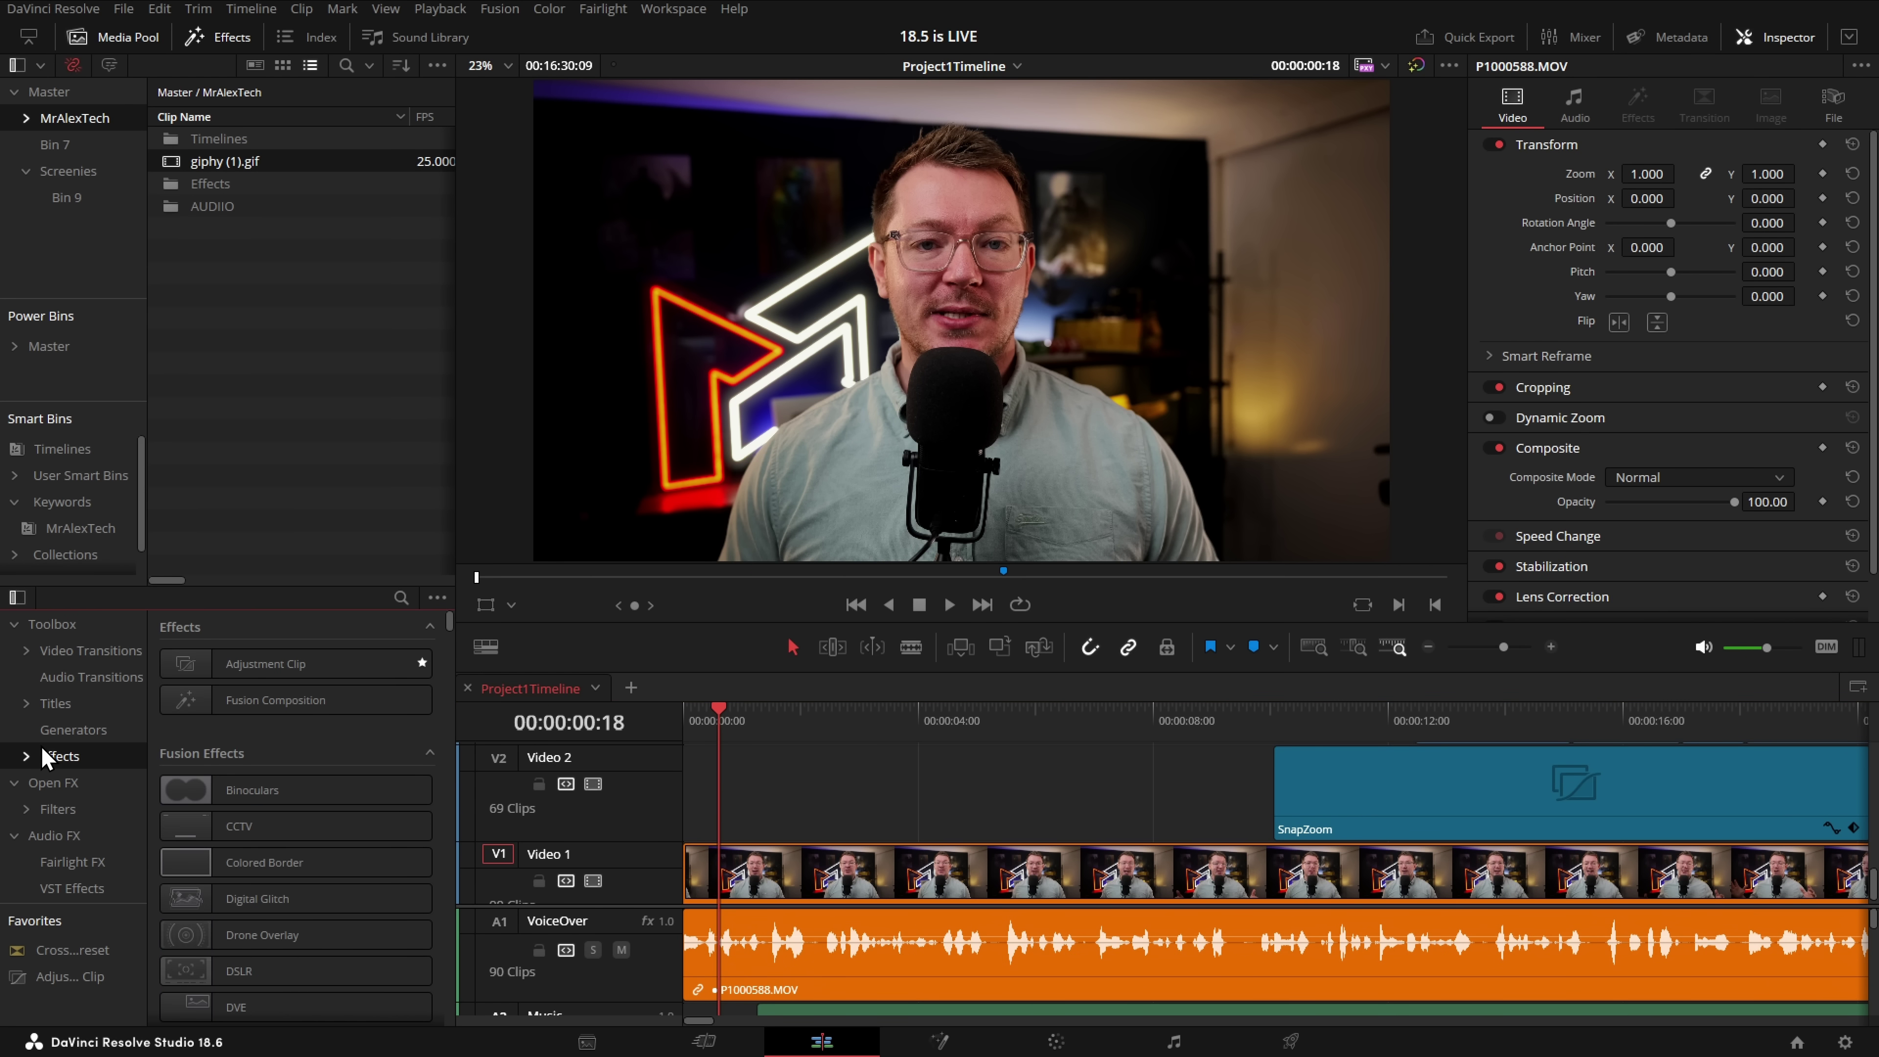
left_click_drag(231, 800, 818, 898)
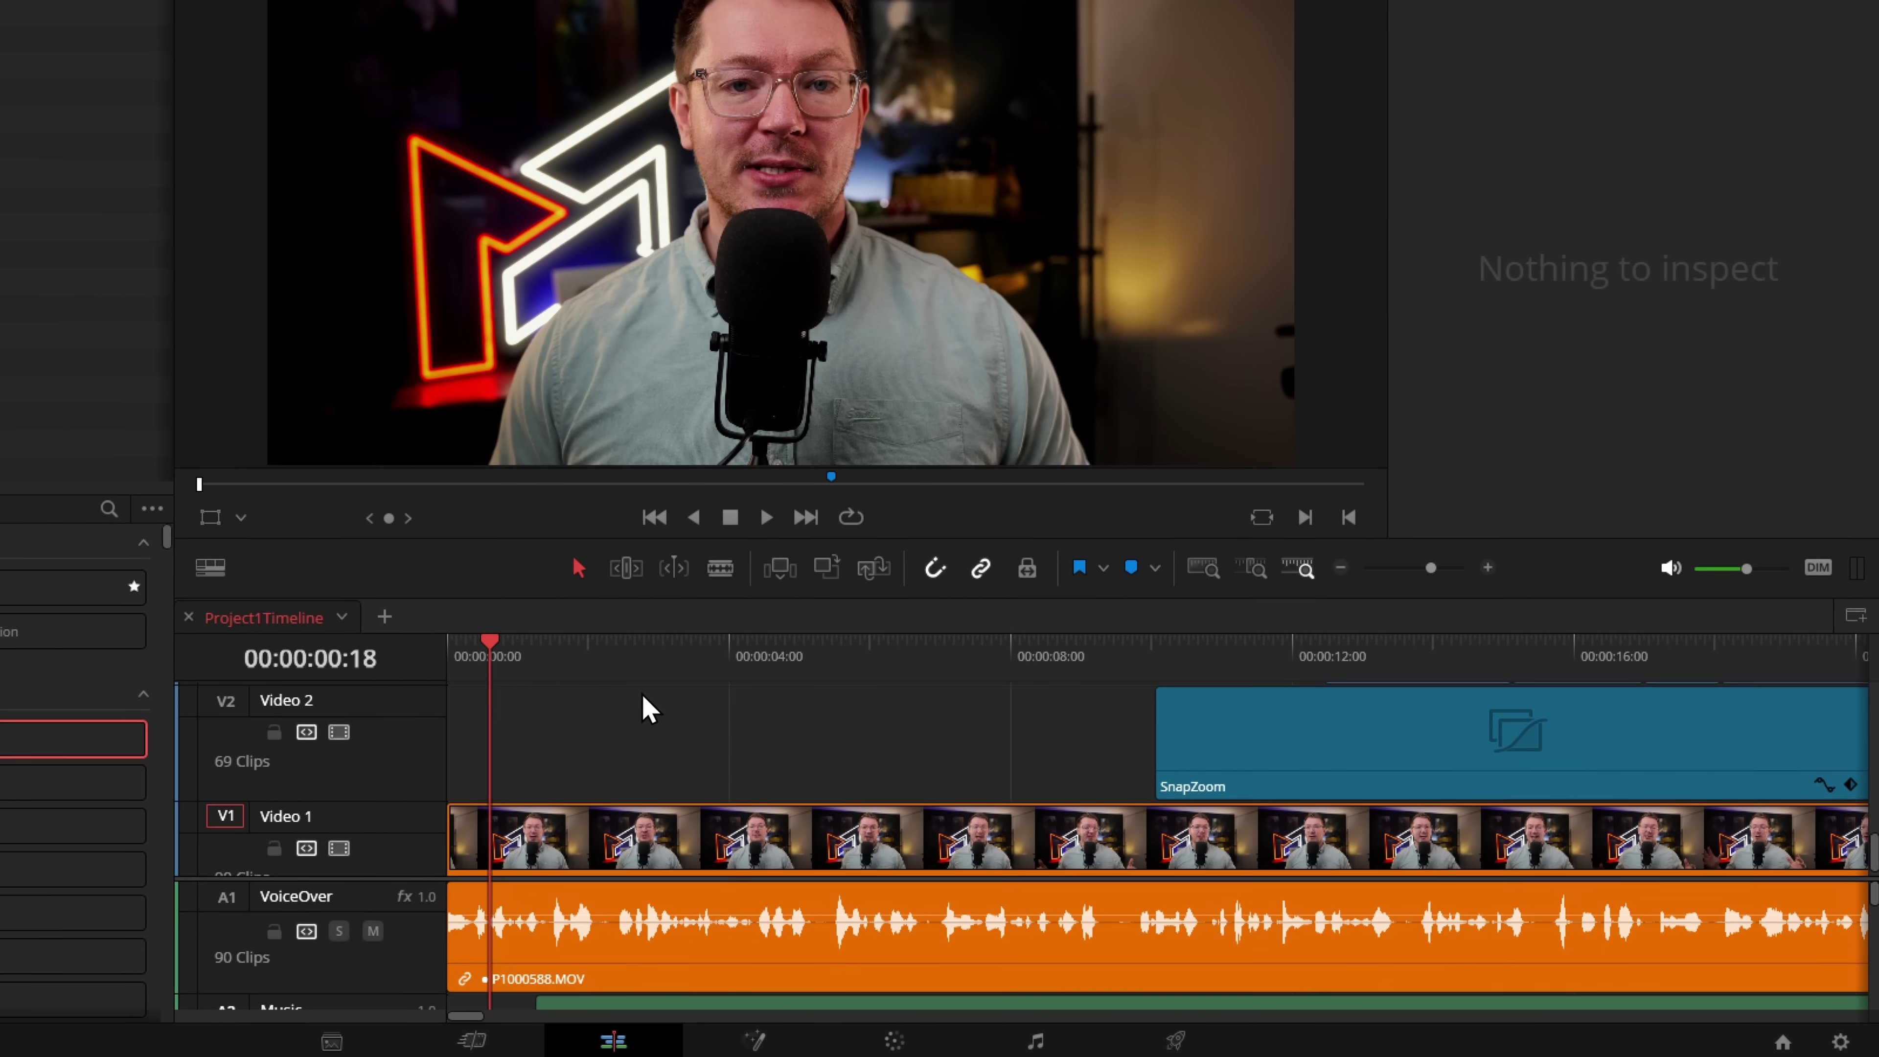
Split the timeline at four playhead positions, including 00:00:01:08, 00:00:03:29 and 00:00:12:14.
key("ctrl+b")
left_click_drag(525, 670, 1331, 681)
key("ctrl+b")
key("ctrl+b")
key("ctrl+b")
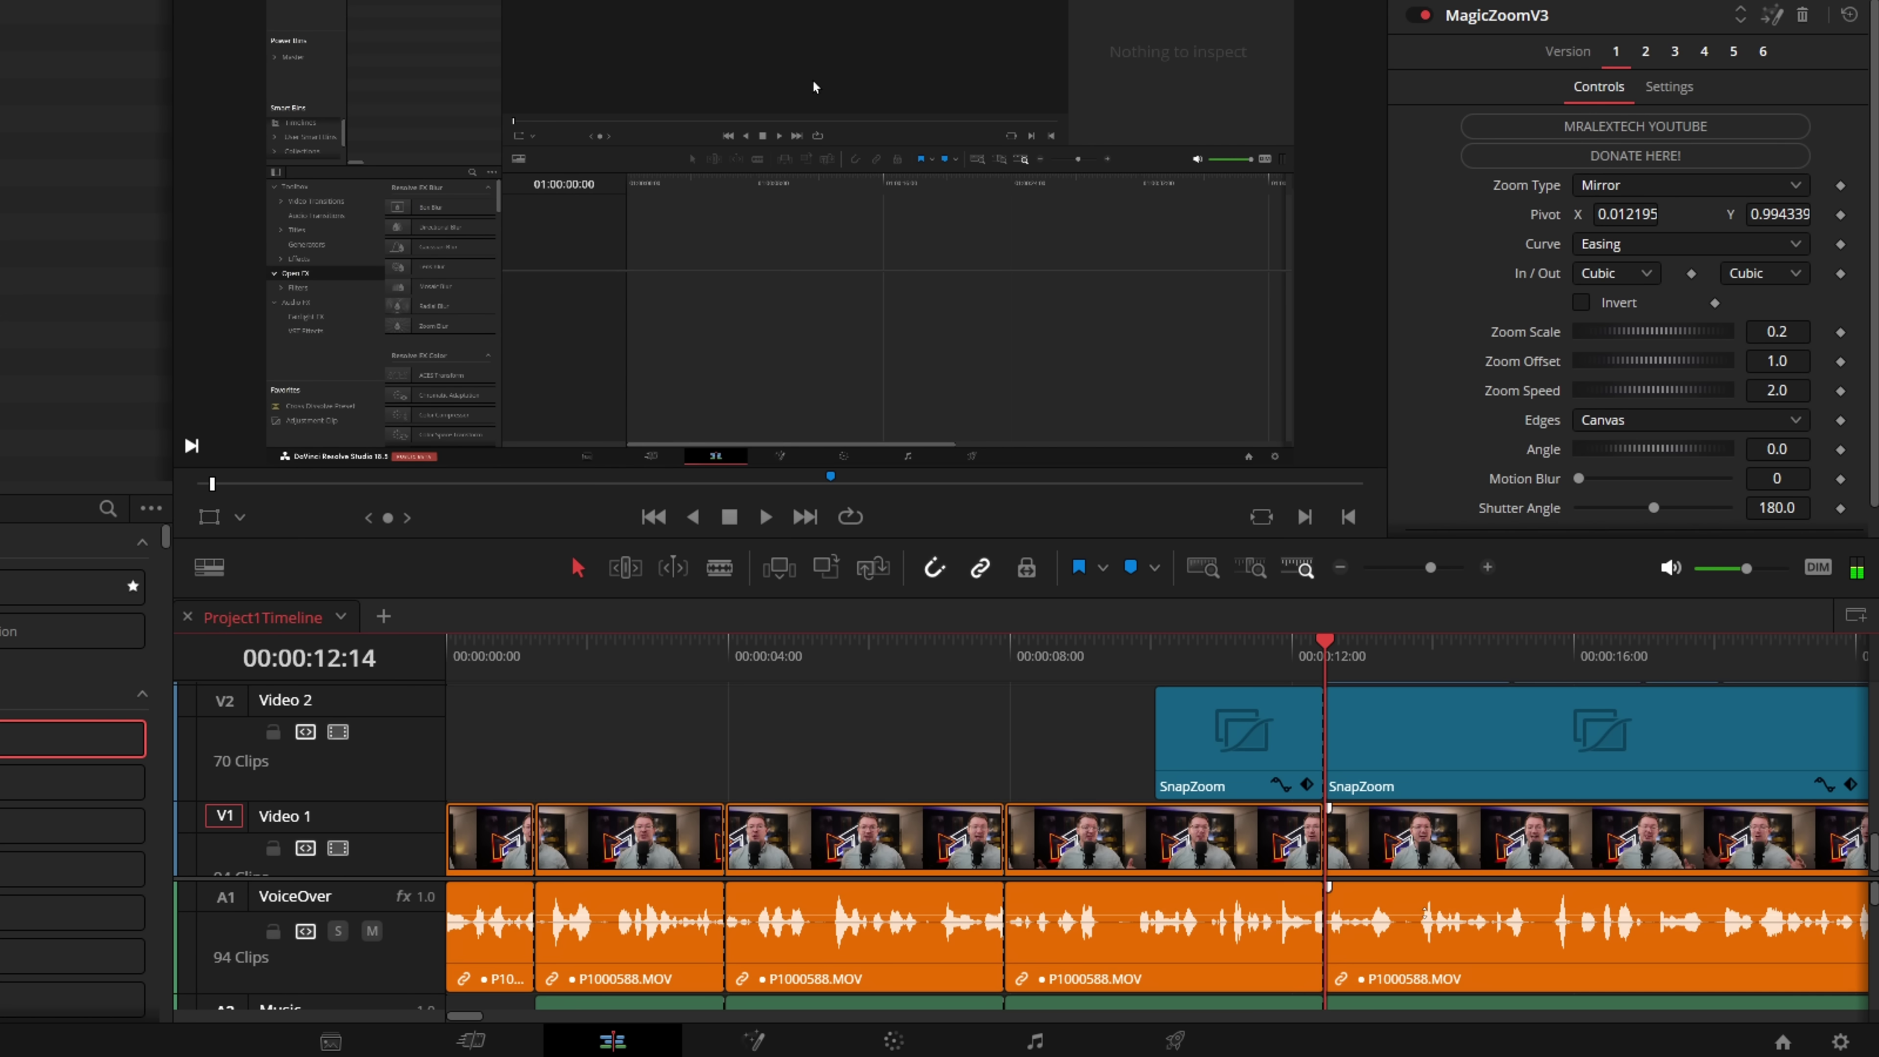
Undo the four timeline cuts one after another.
key("ctrl+z")
key("ctrl+z")
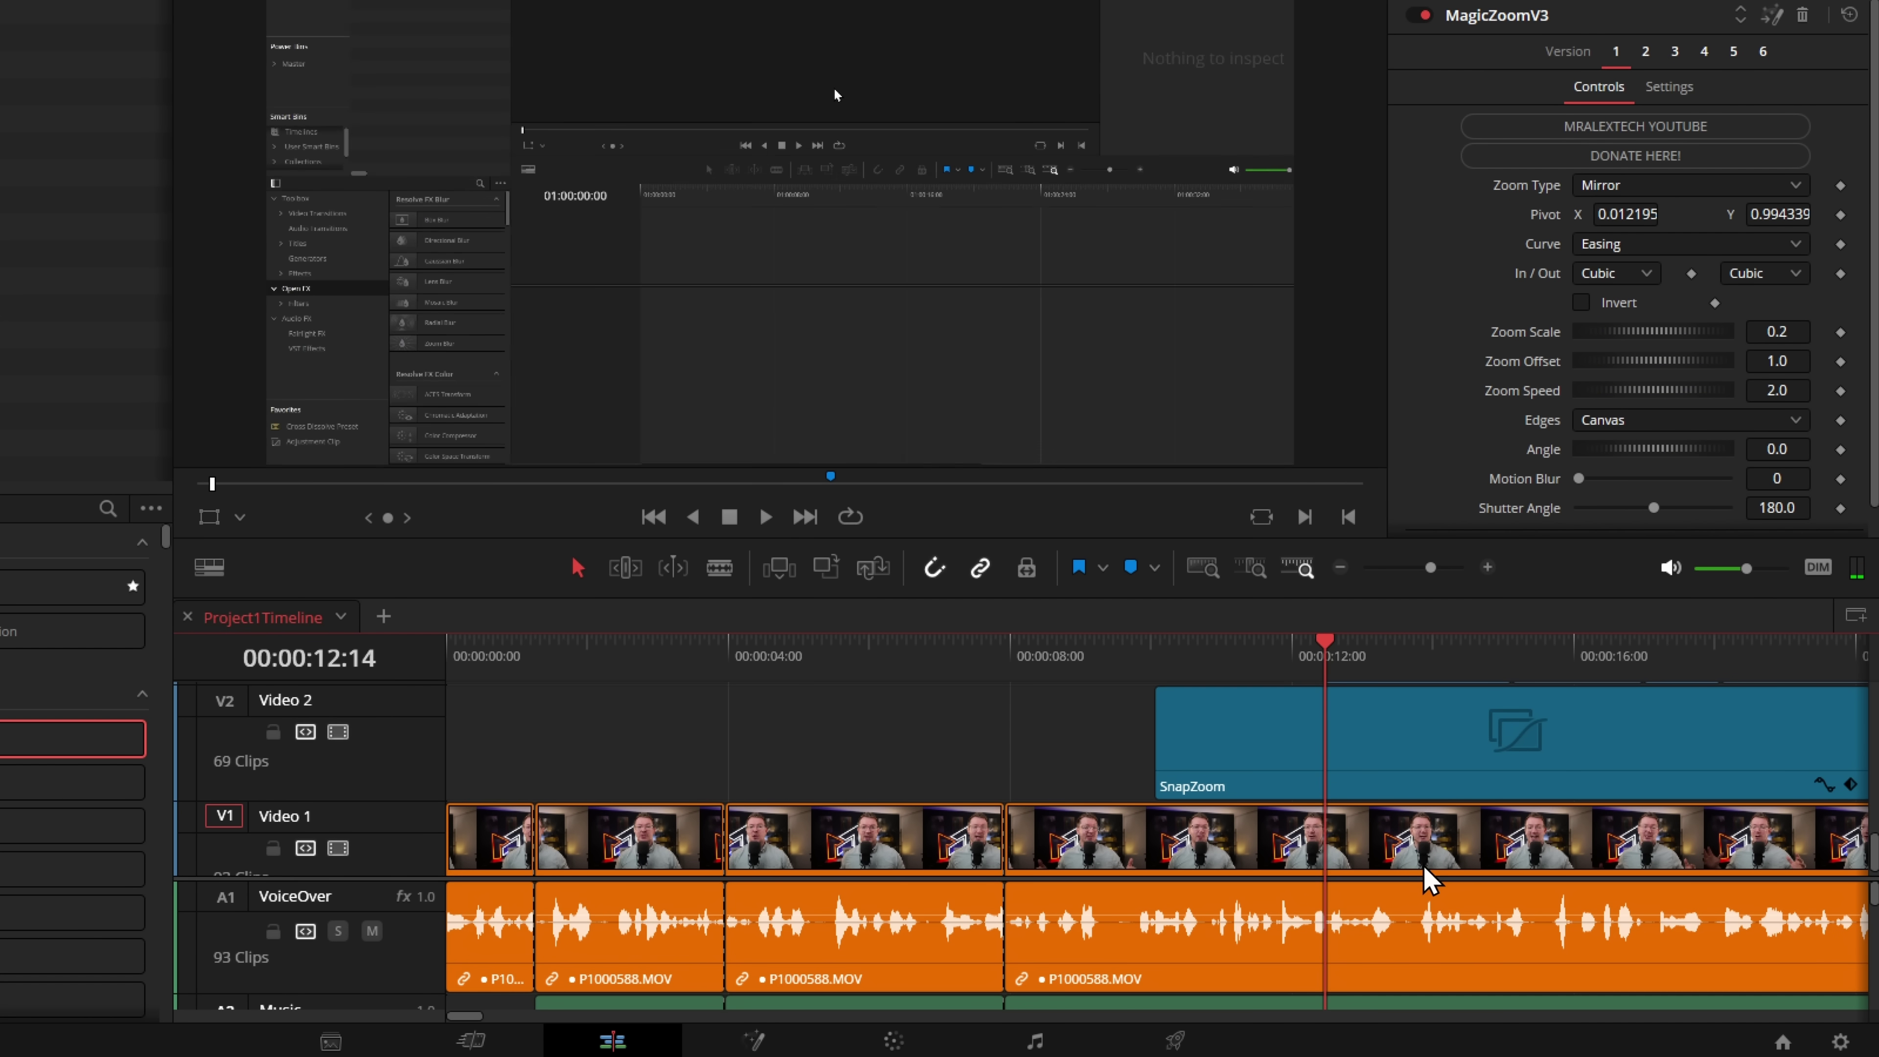
key("ctrl+z")
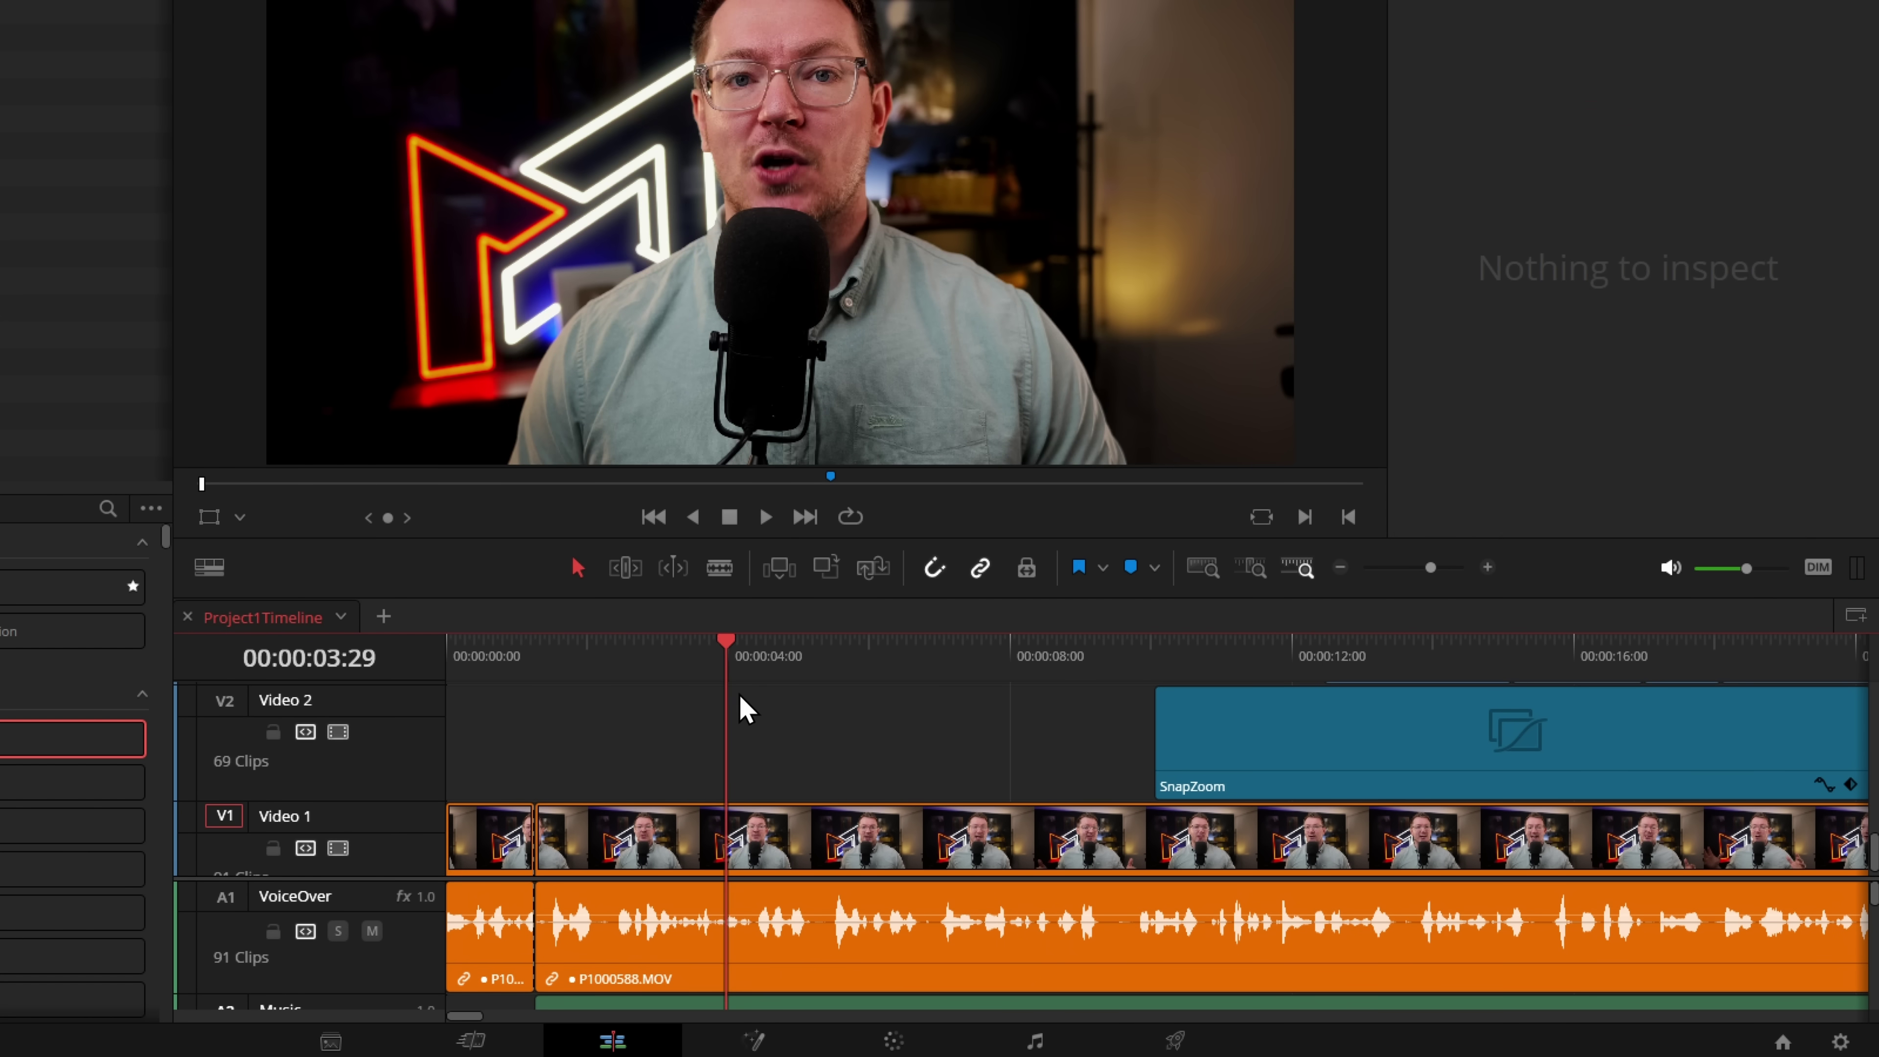
key("ctrl+z")
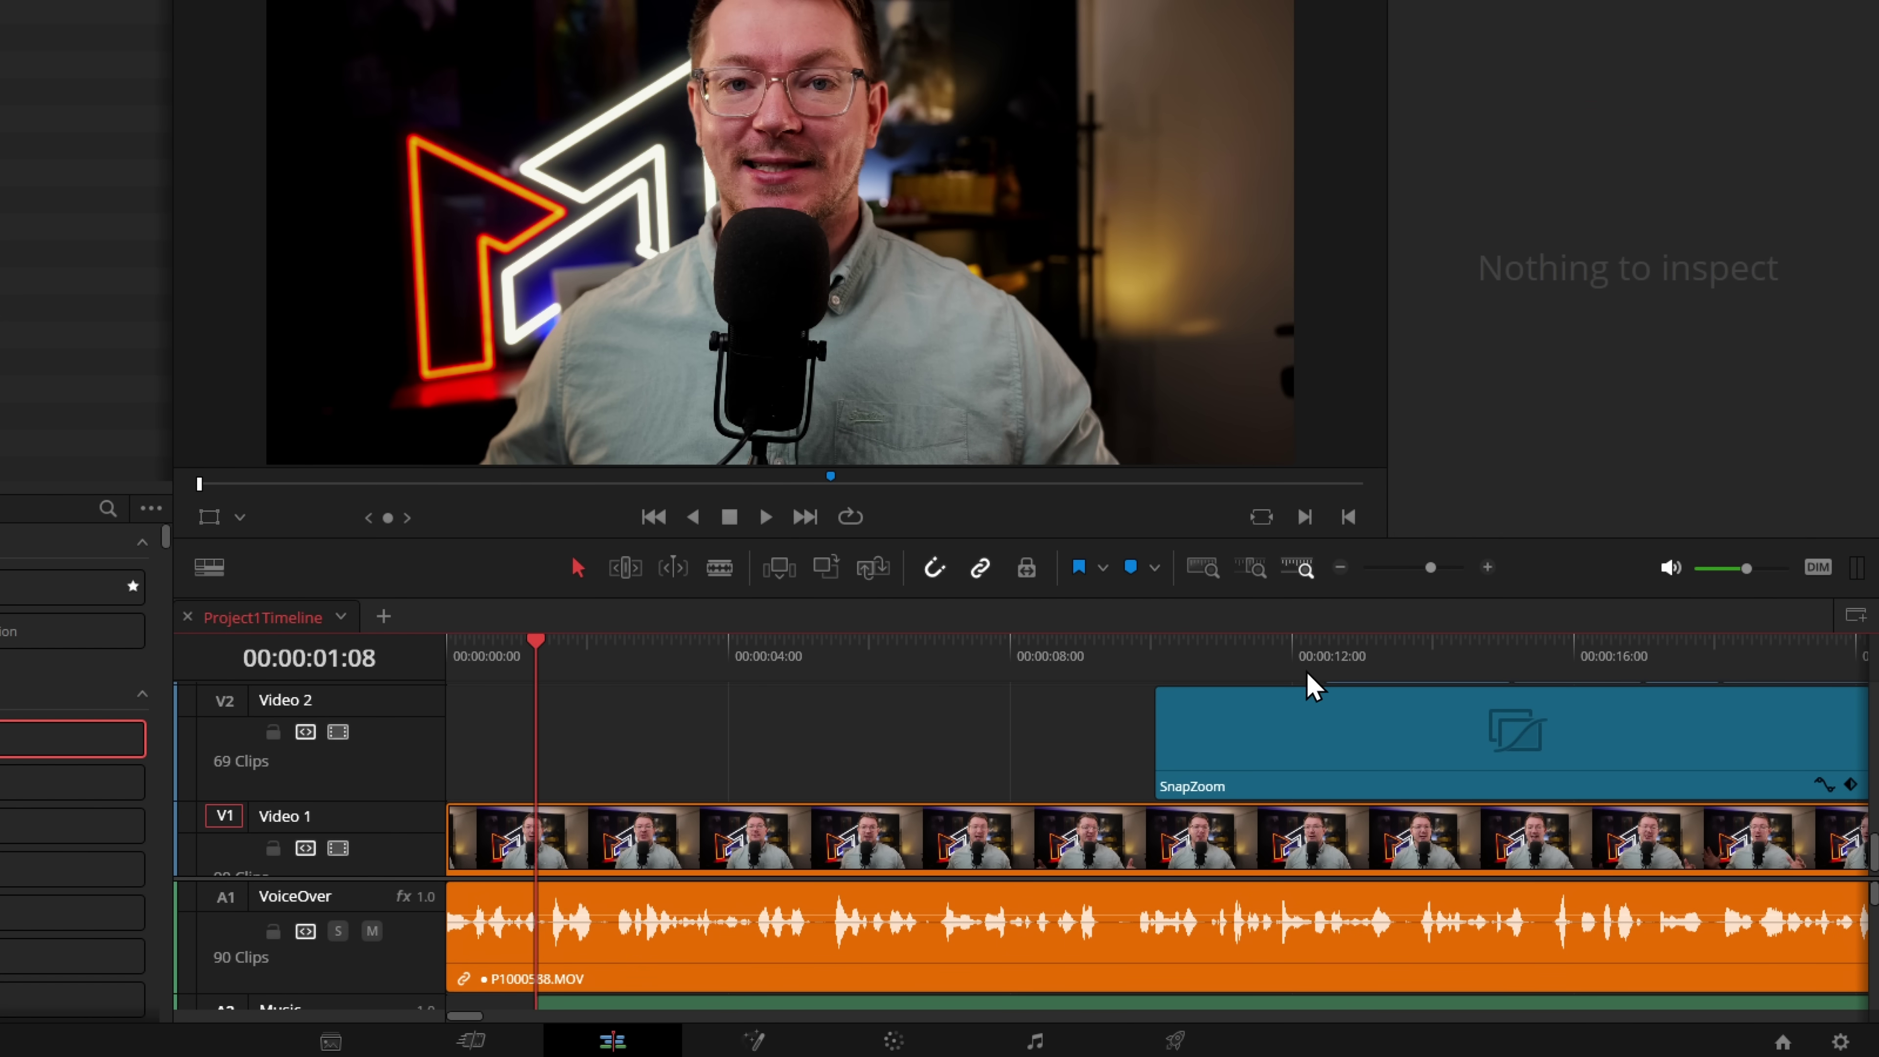
Show the retime curve for the first P1000588.MOV clip on Video 1 and drag its Retime Speed line.
left_click(1248, 653)
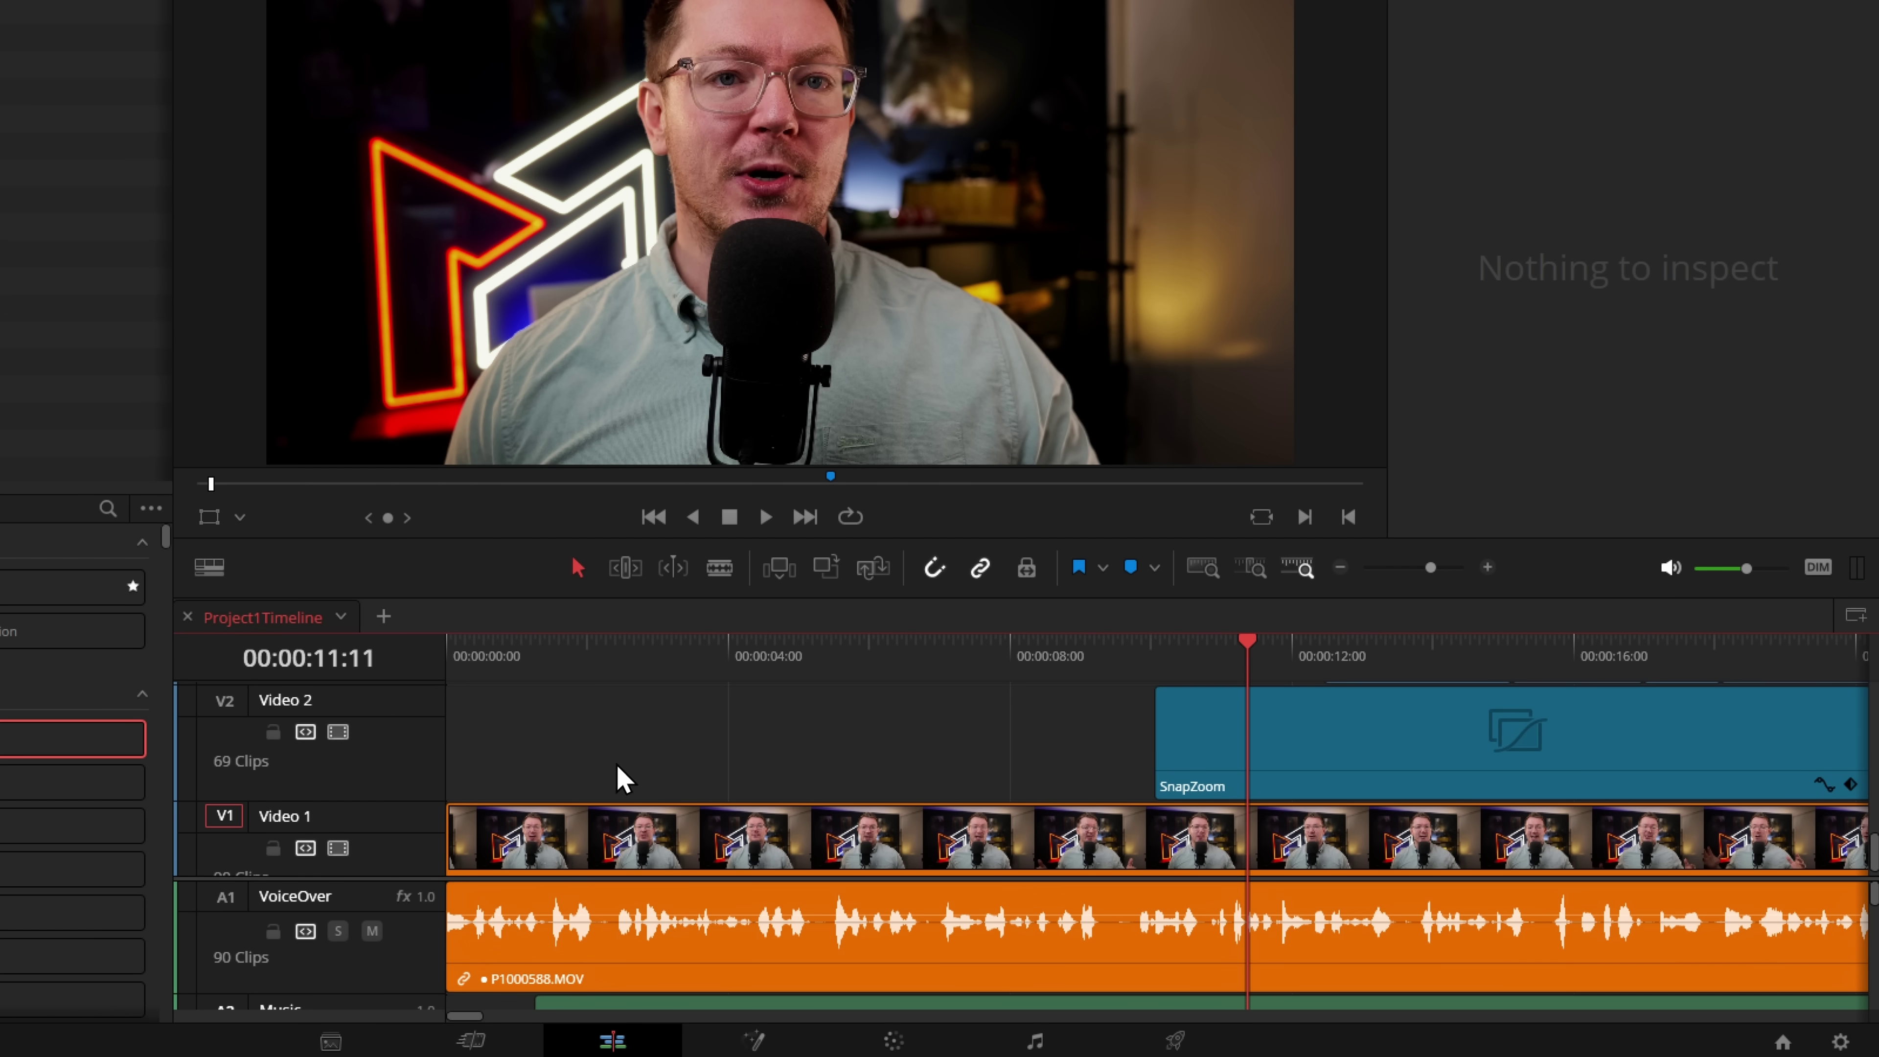
left_click_drag(1248, 650, 641, 659)
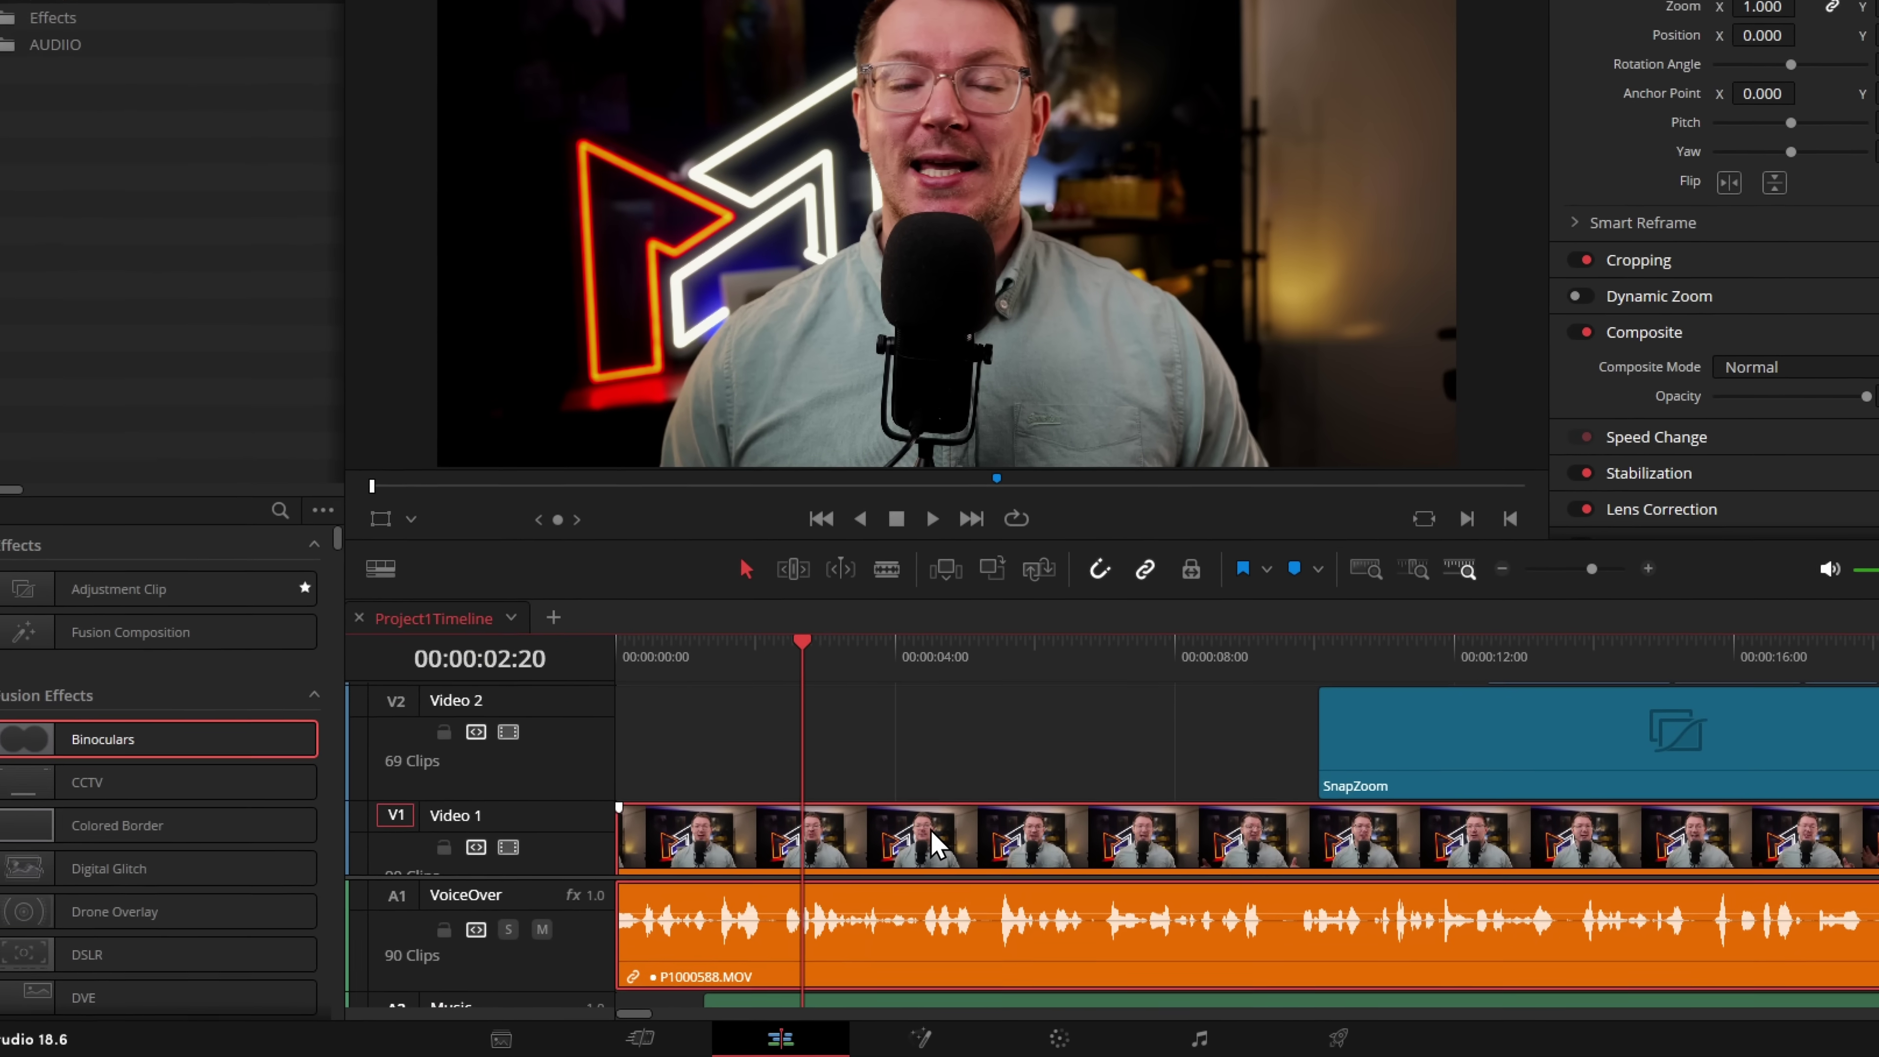
right_click(933, 868)
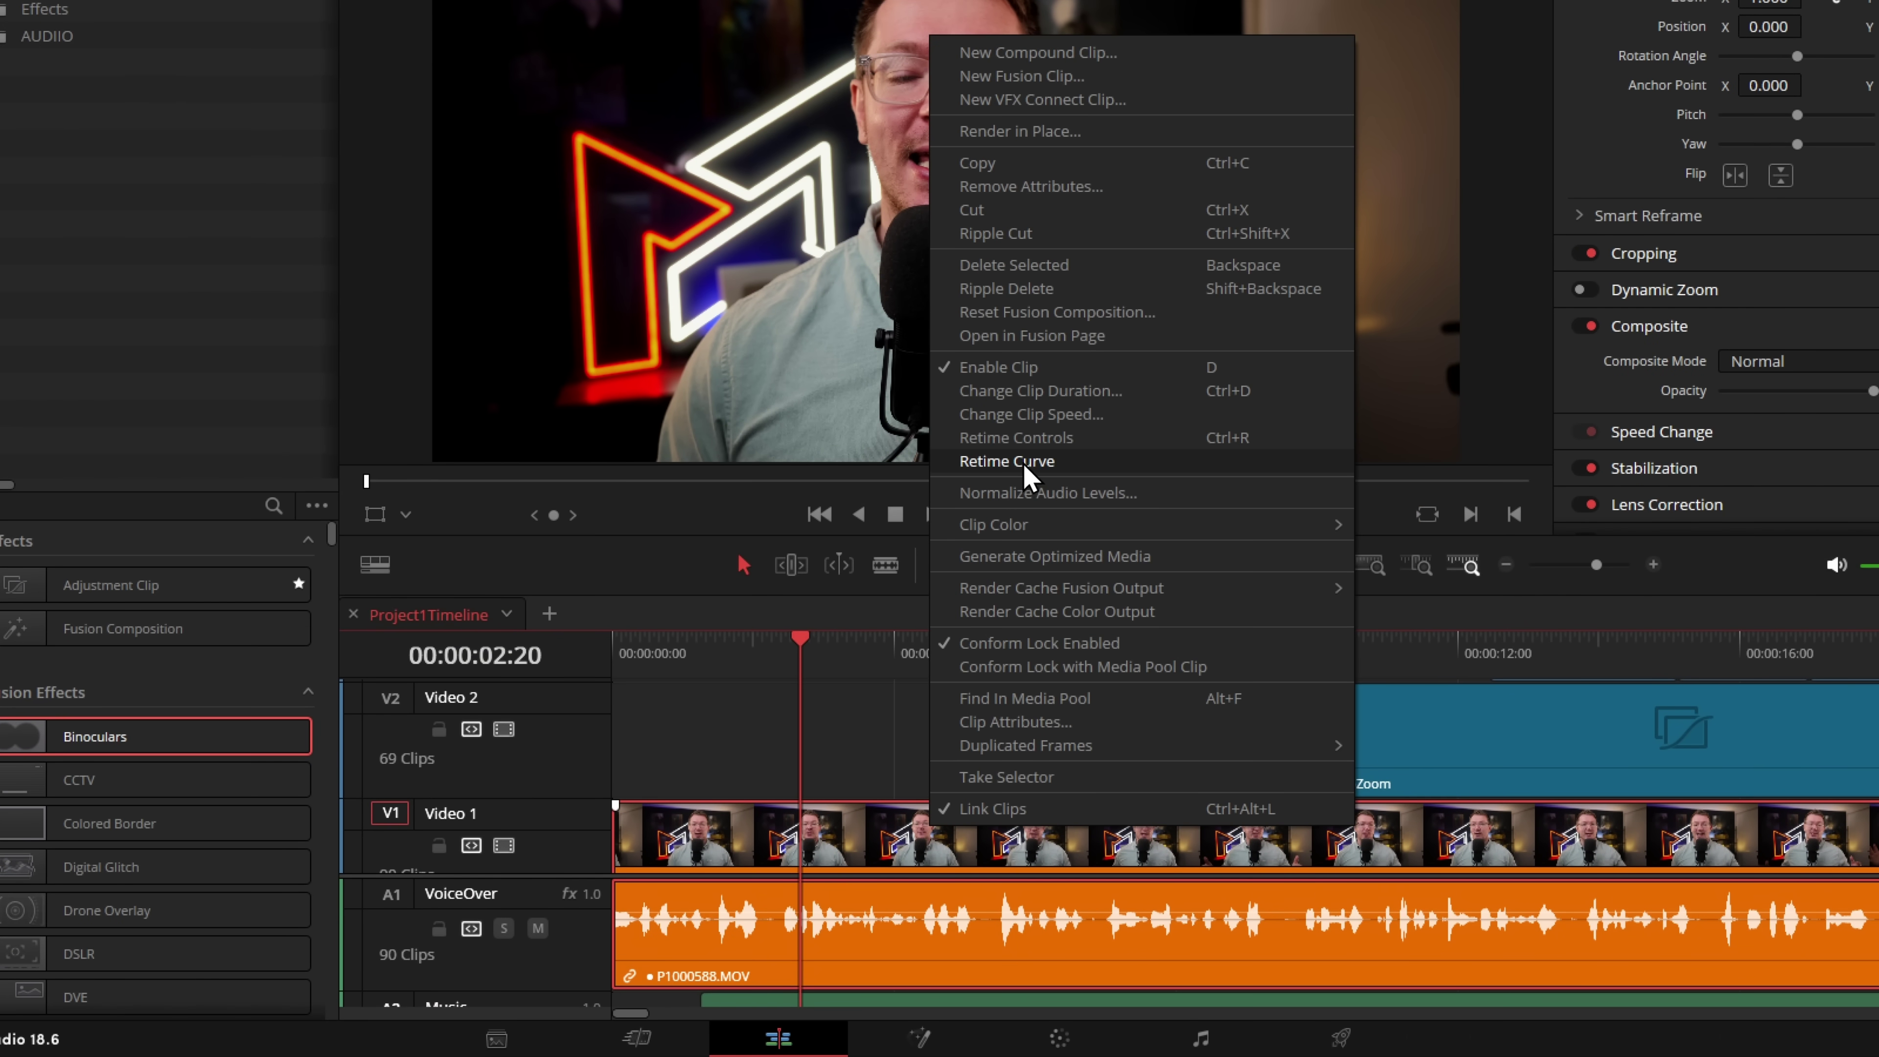
left_click(1052, 463)
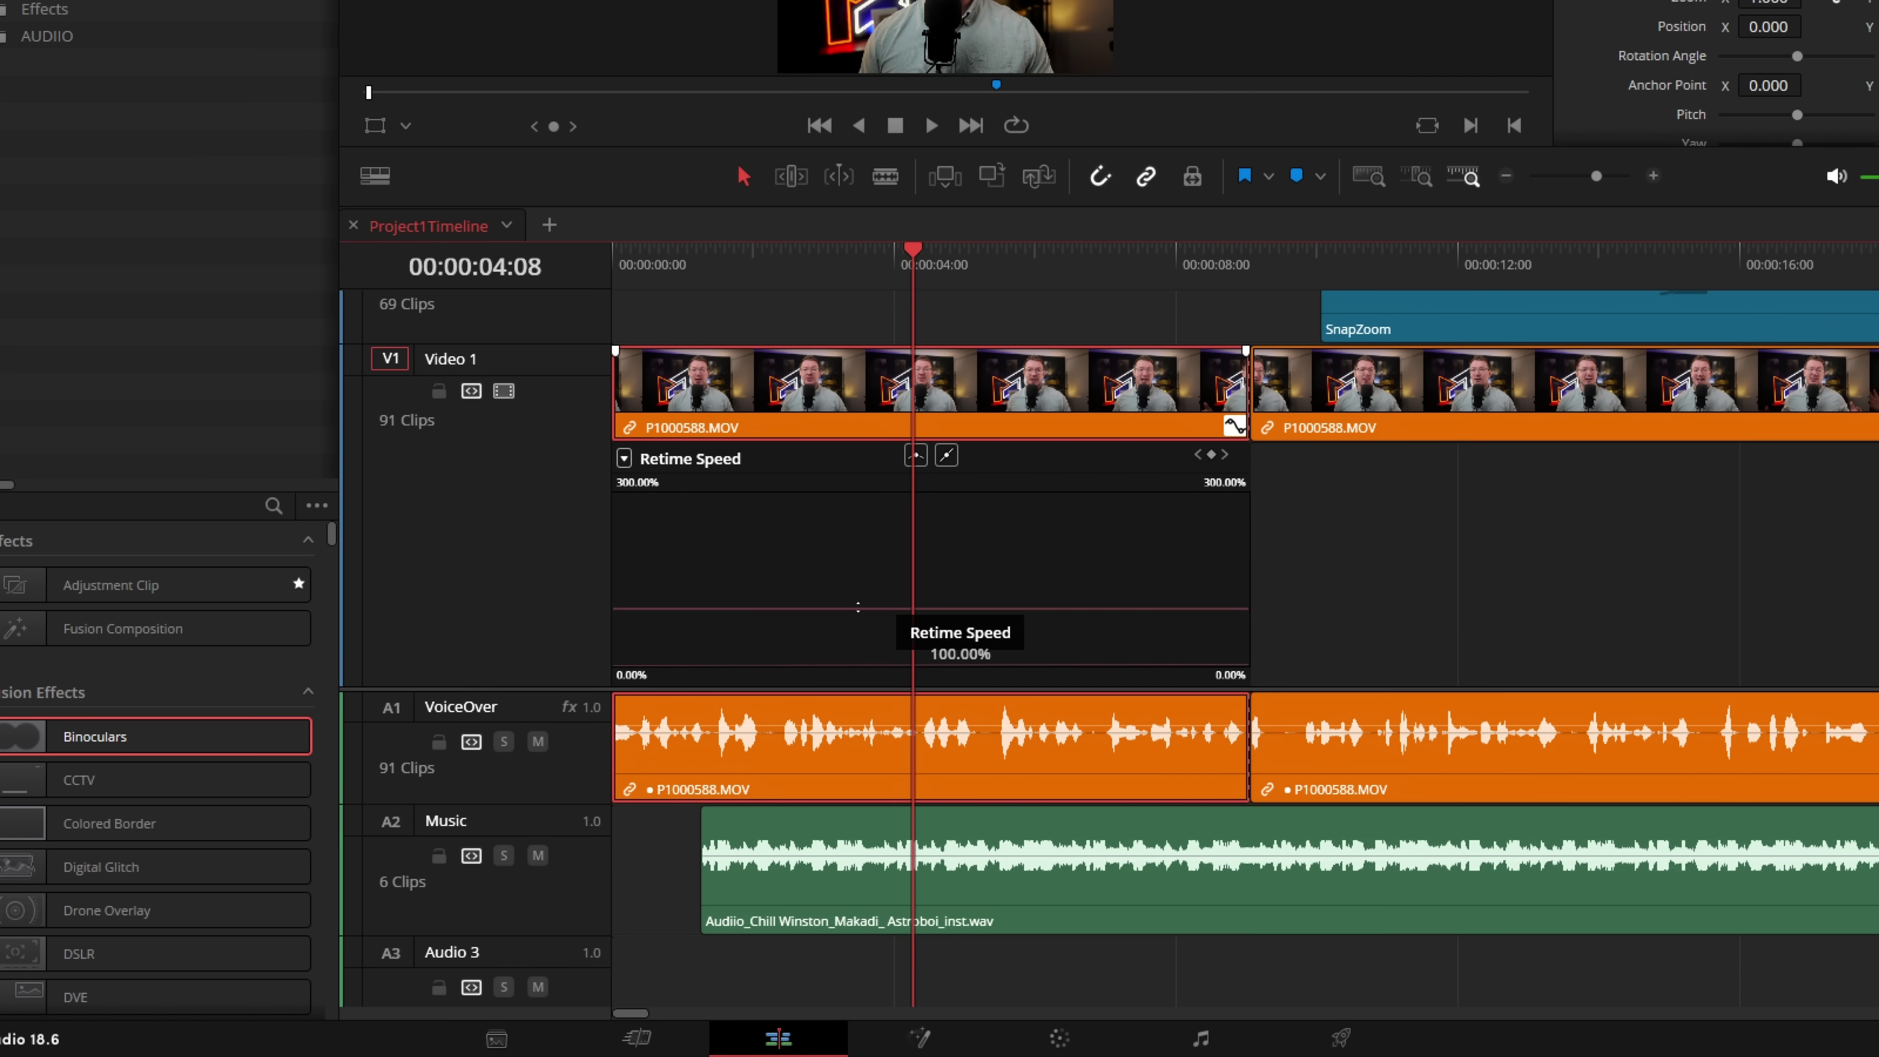
left_click_drag(942, 606, 942, 609)
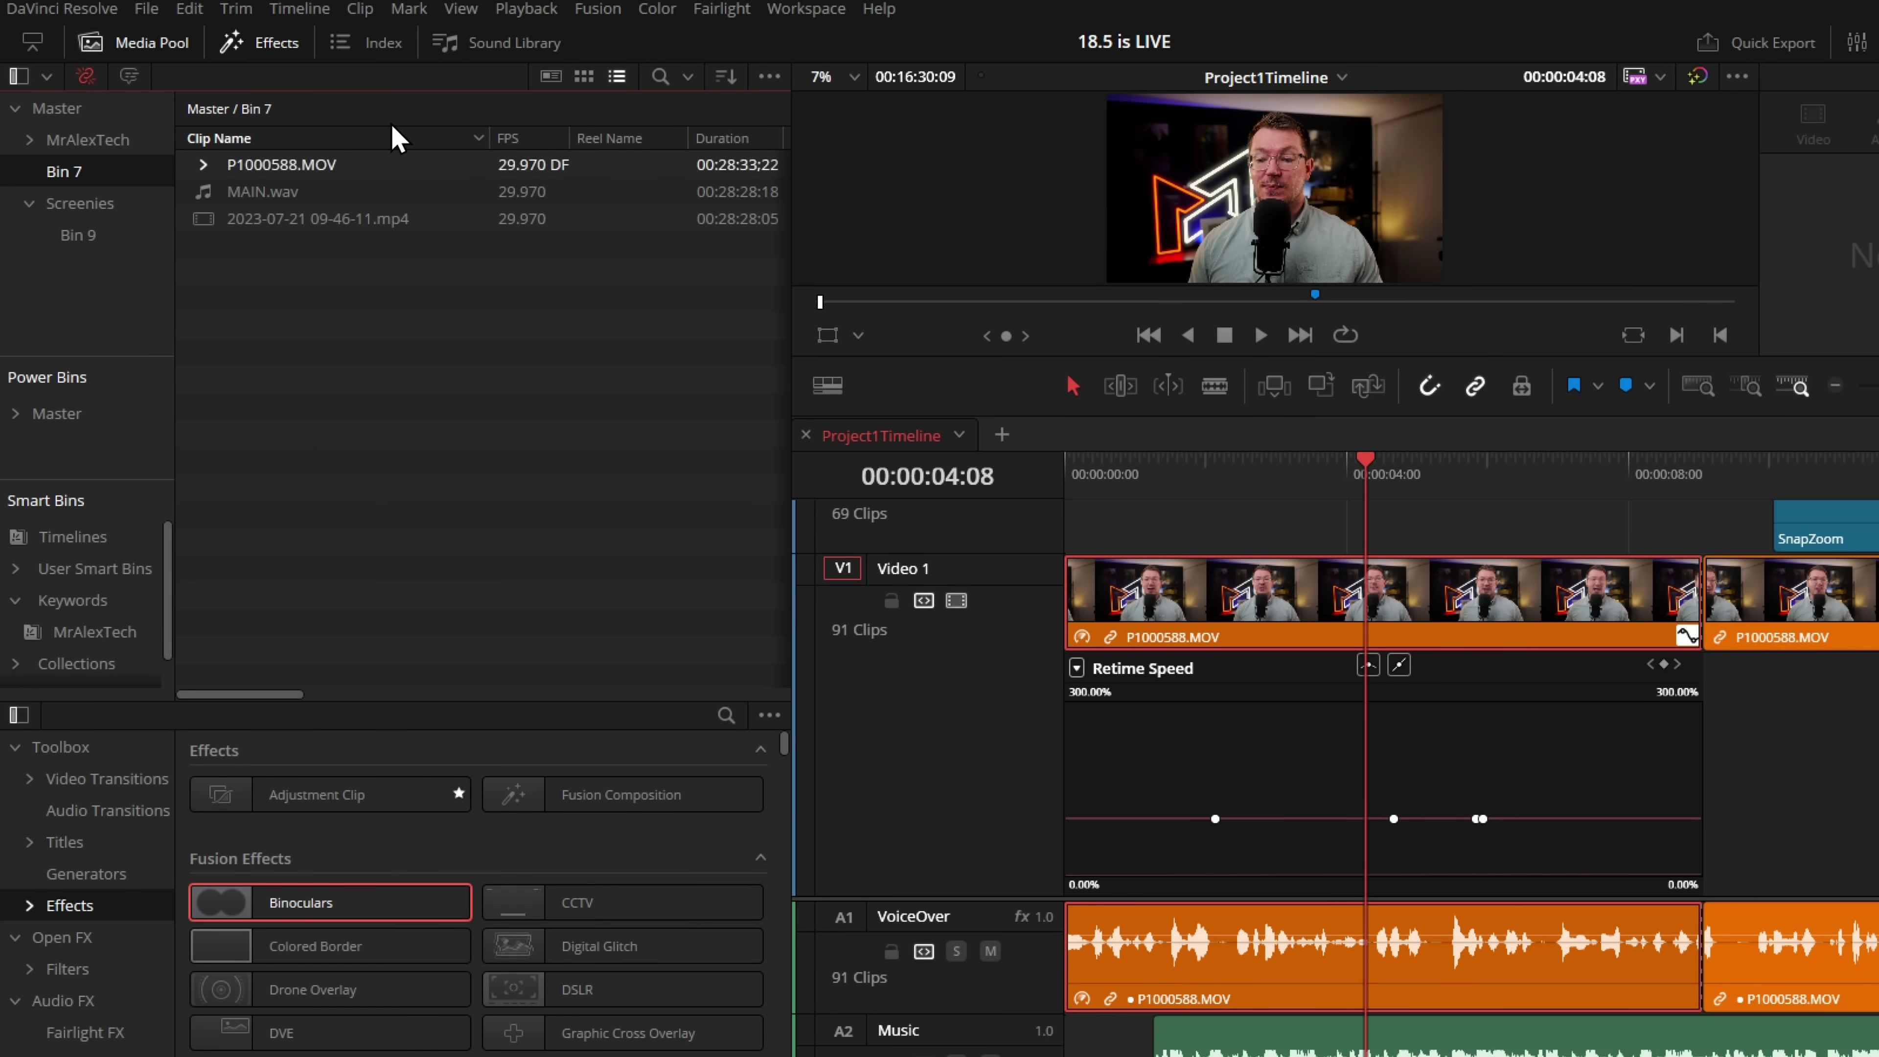
Add the Transcription Status column to the Bin 7 clip list and bring up the options for the Power Bins Master bin.
right_click(406, 139)
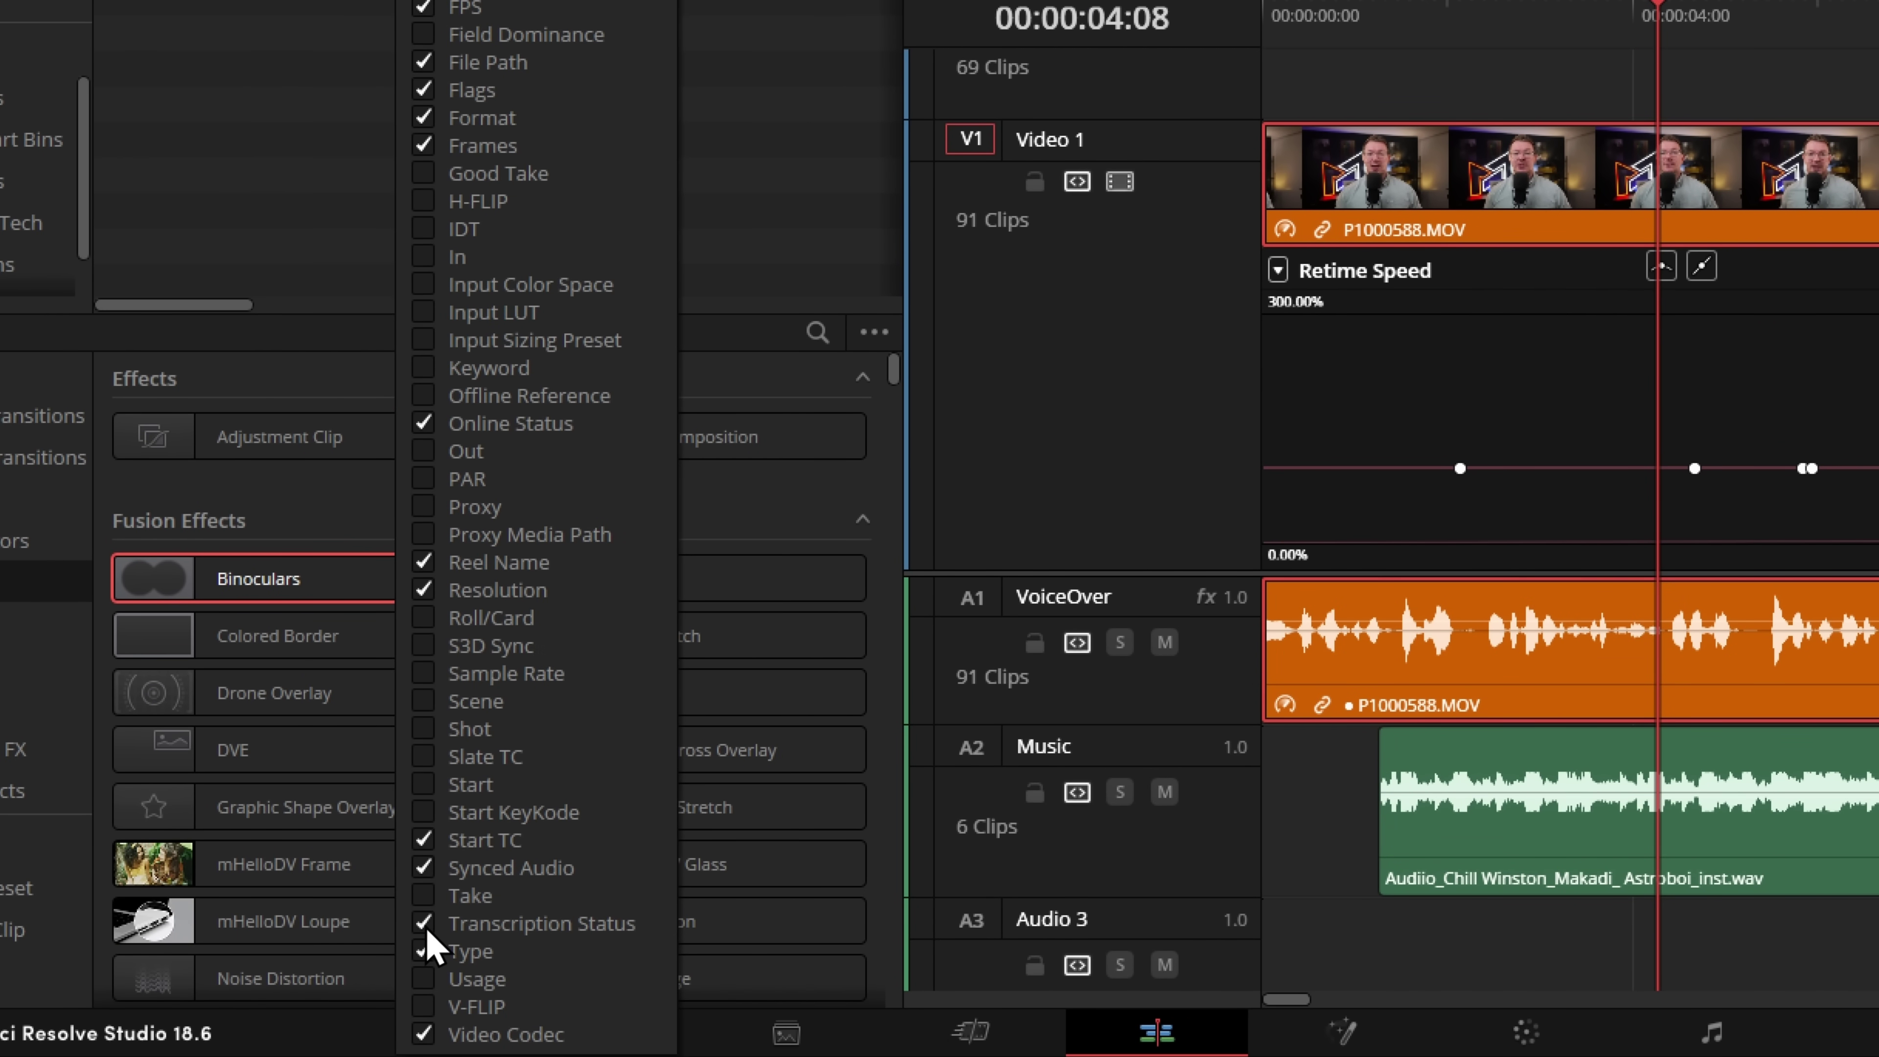
left_click(285, 392)
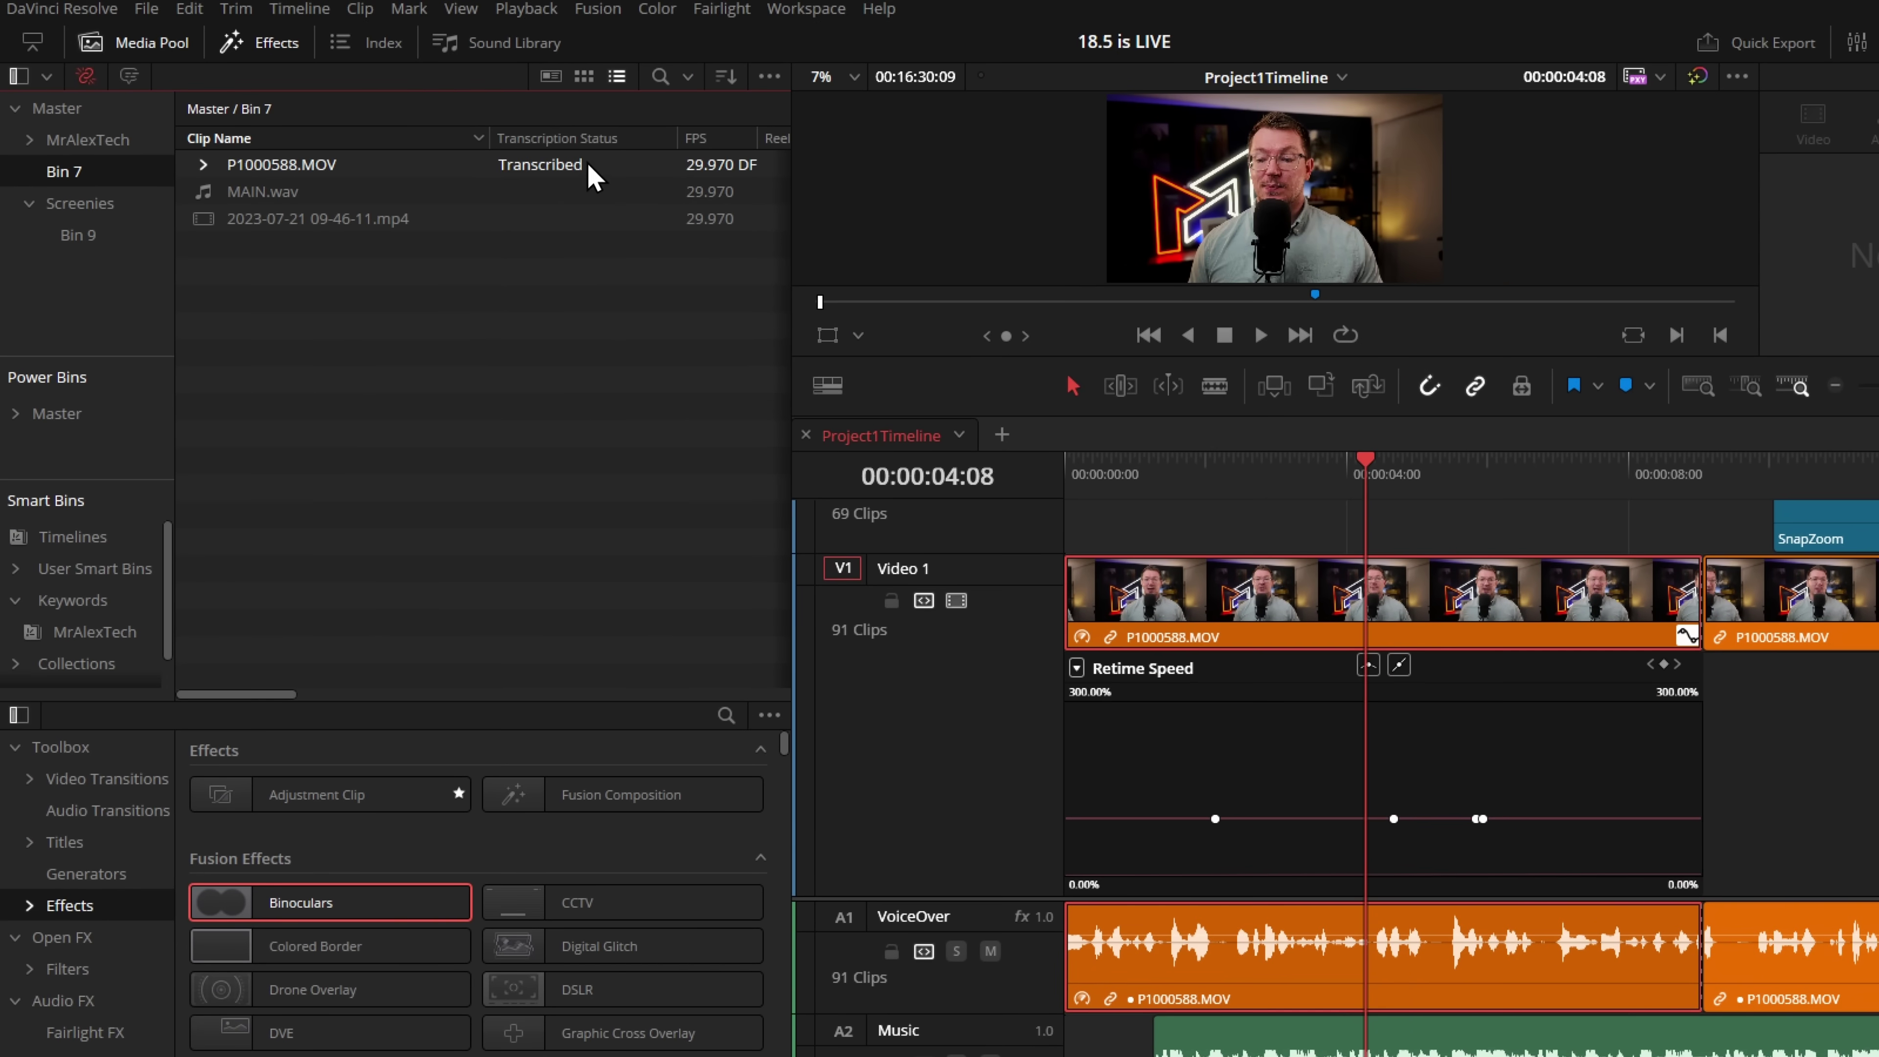
left_click(368, 172)
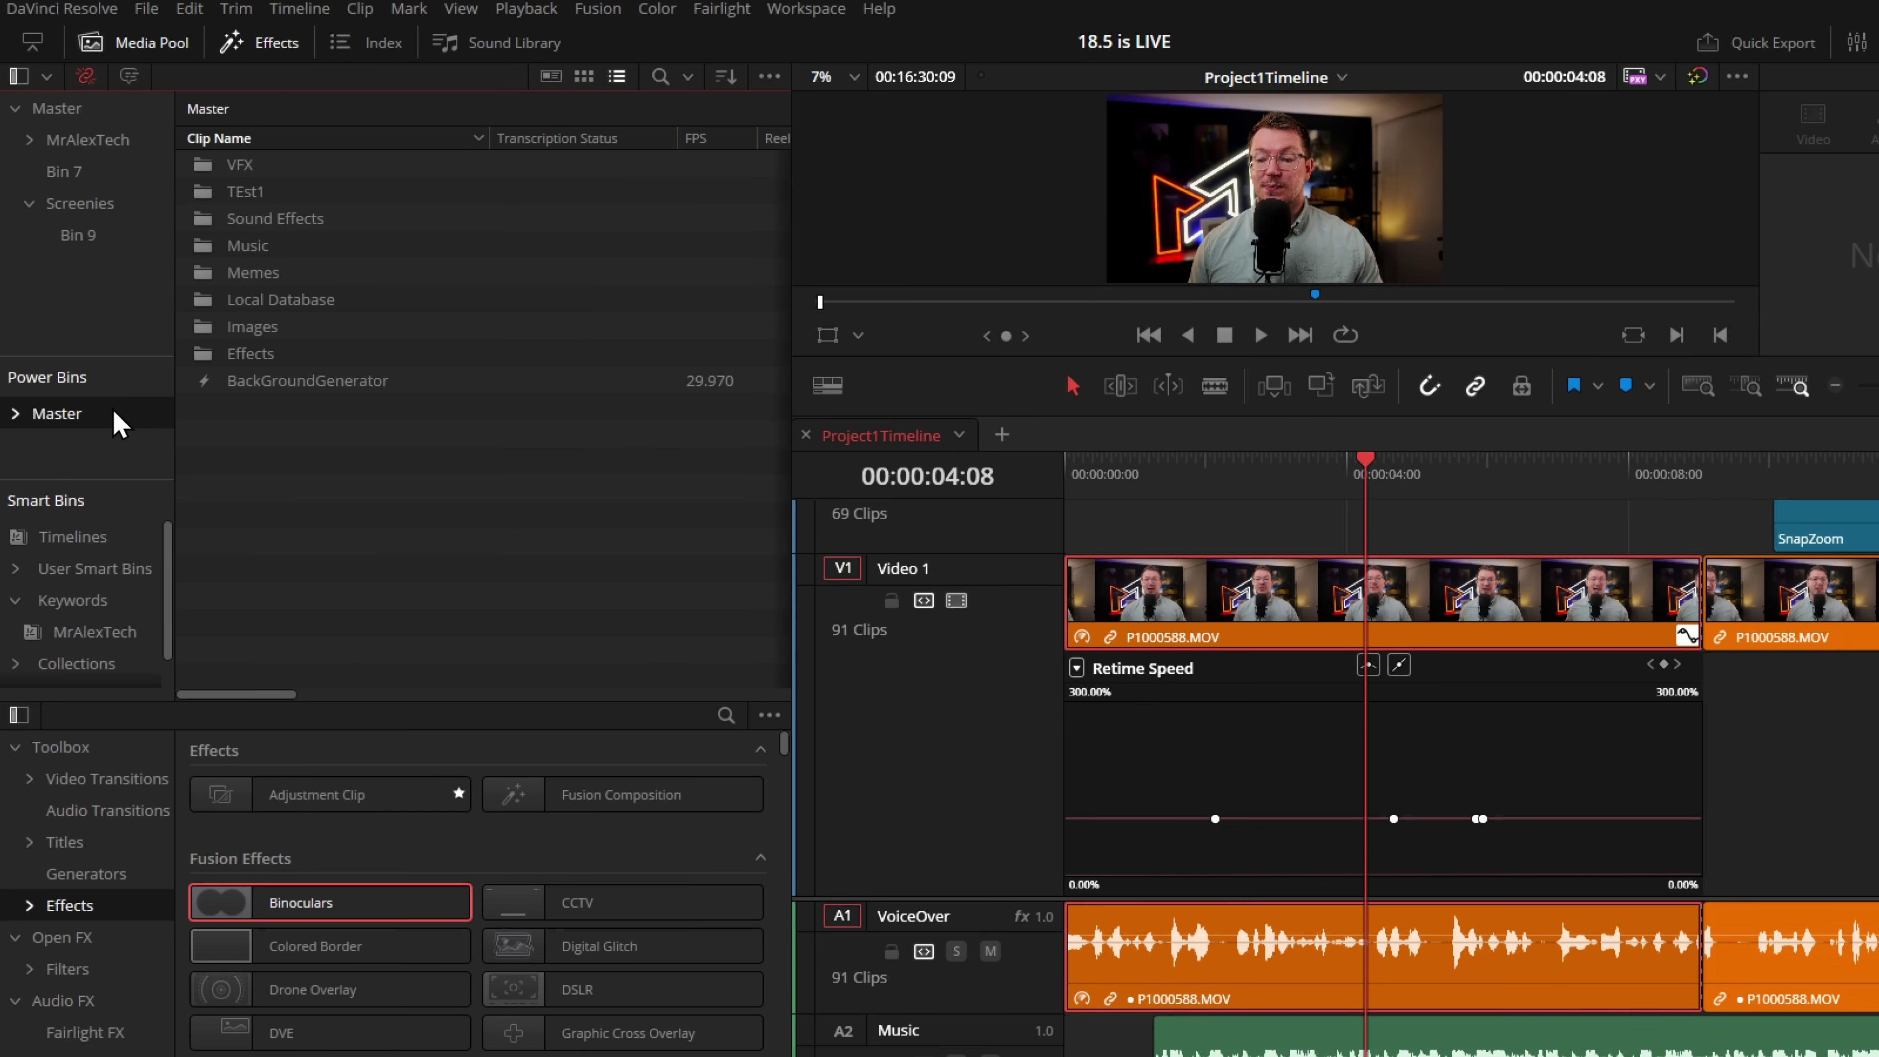
right_click(58, 420)
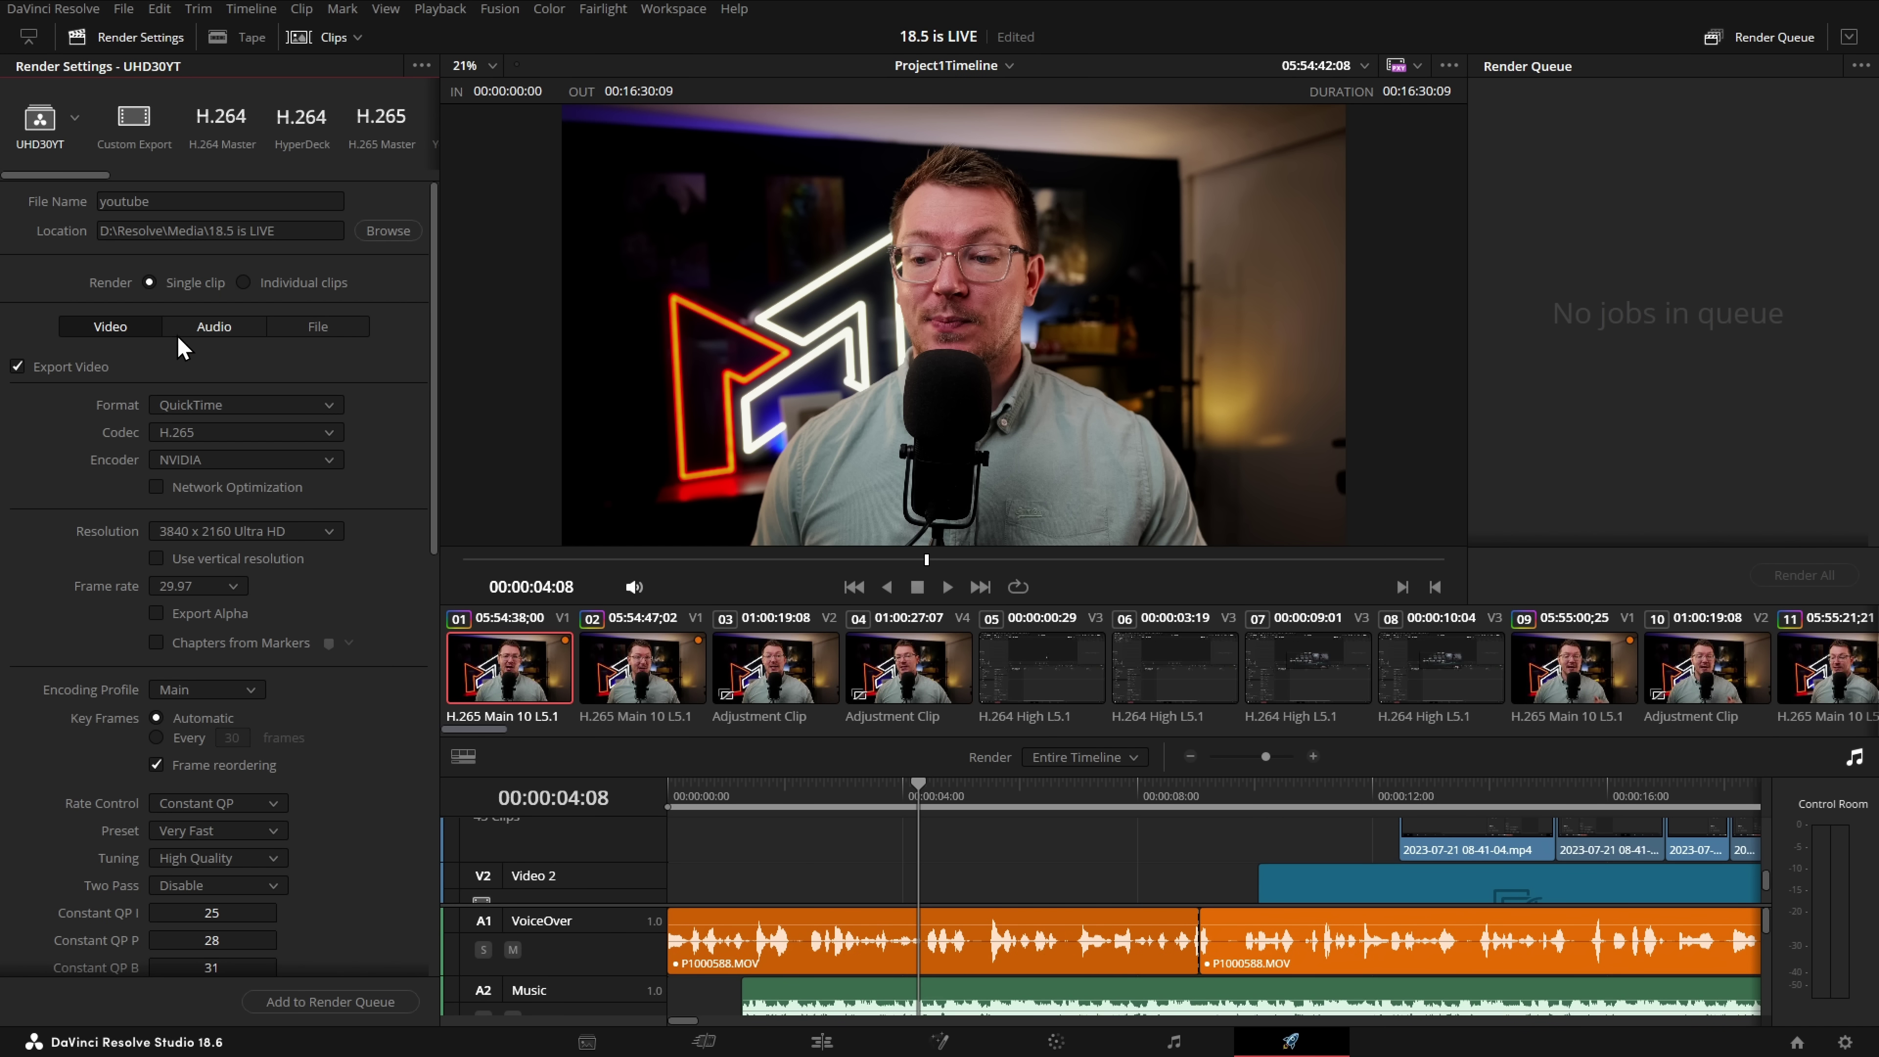
Browse the audio normalization modes in the render settings and select YouTube as the mode.
left_click(221, 328)
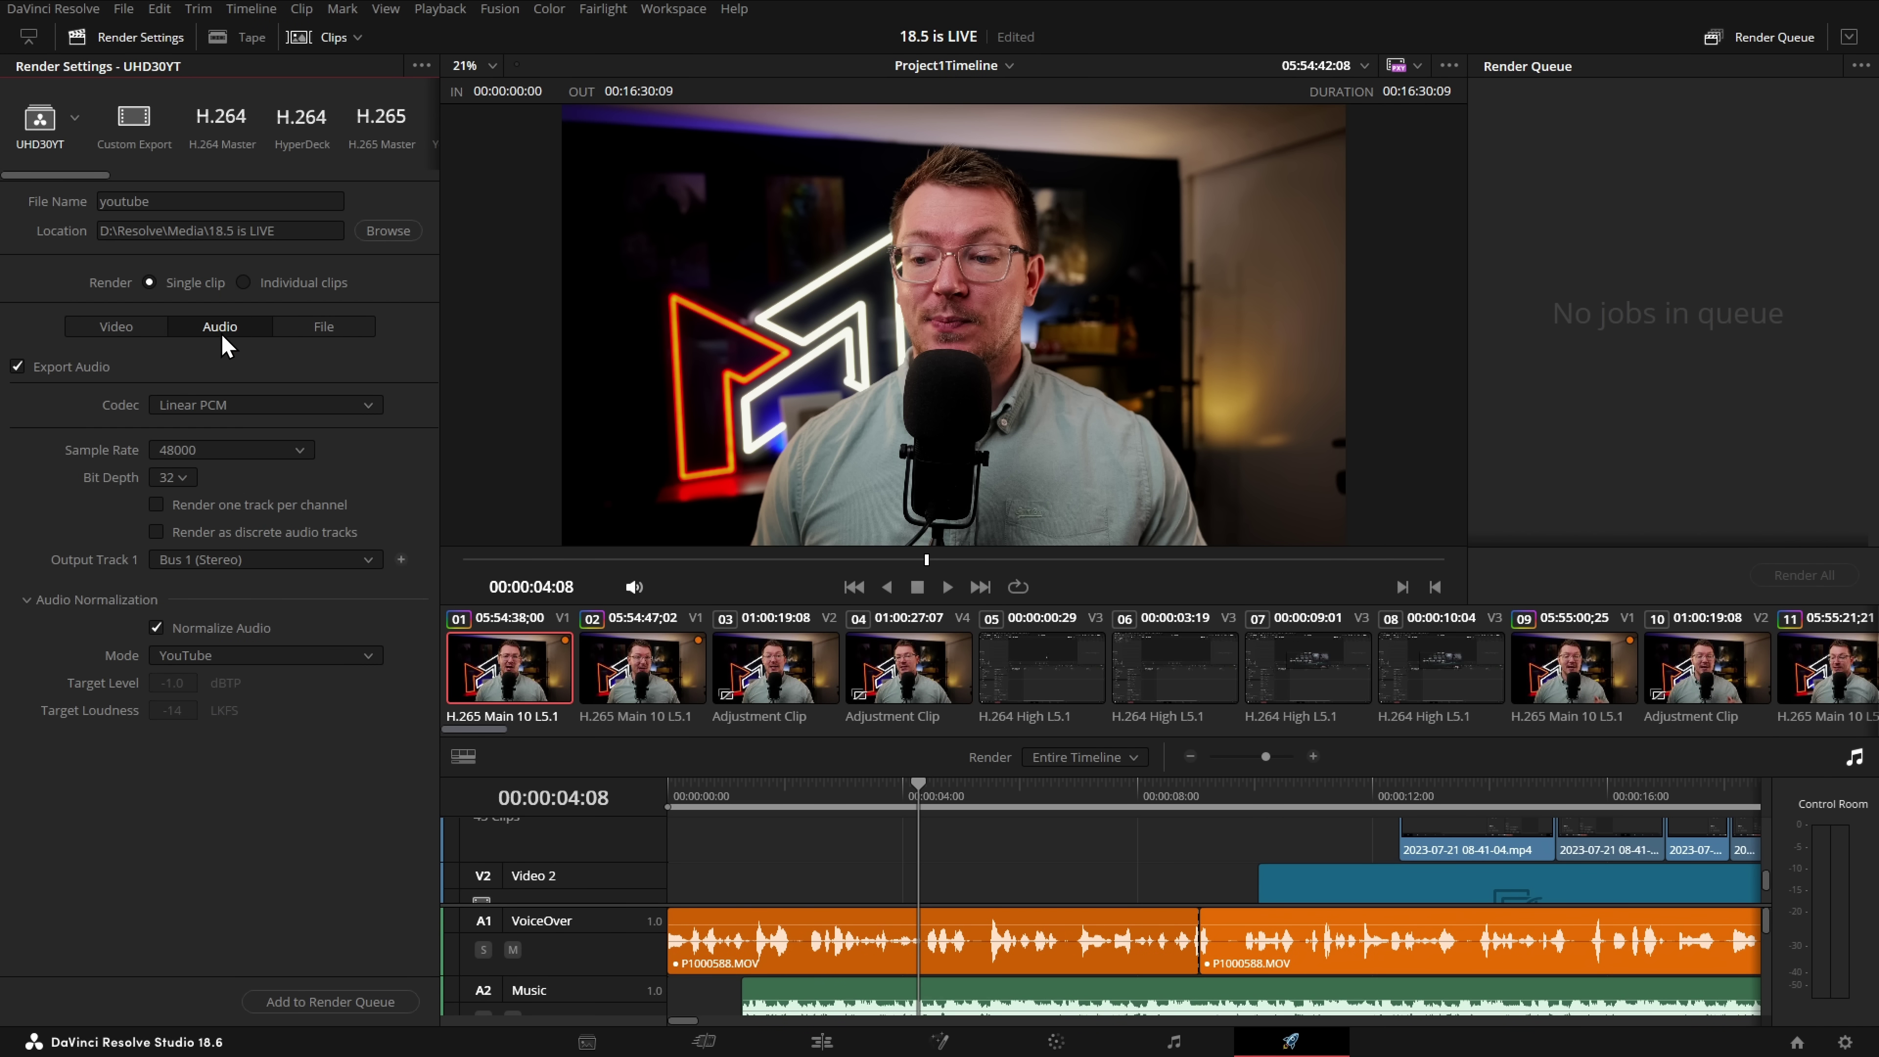
left_click(38, 604)
left_click(255, 658)
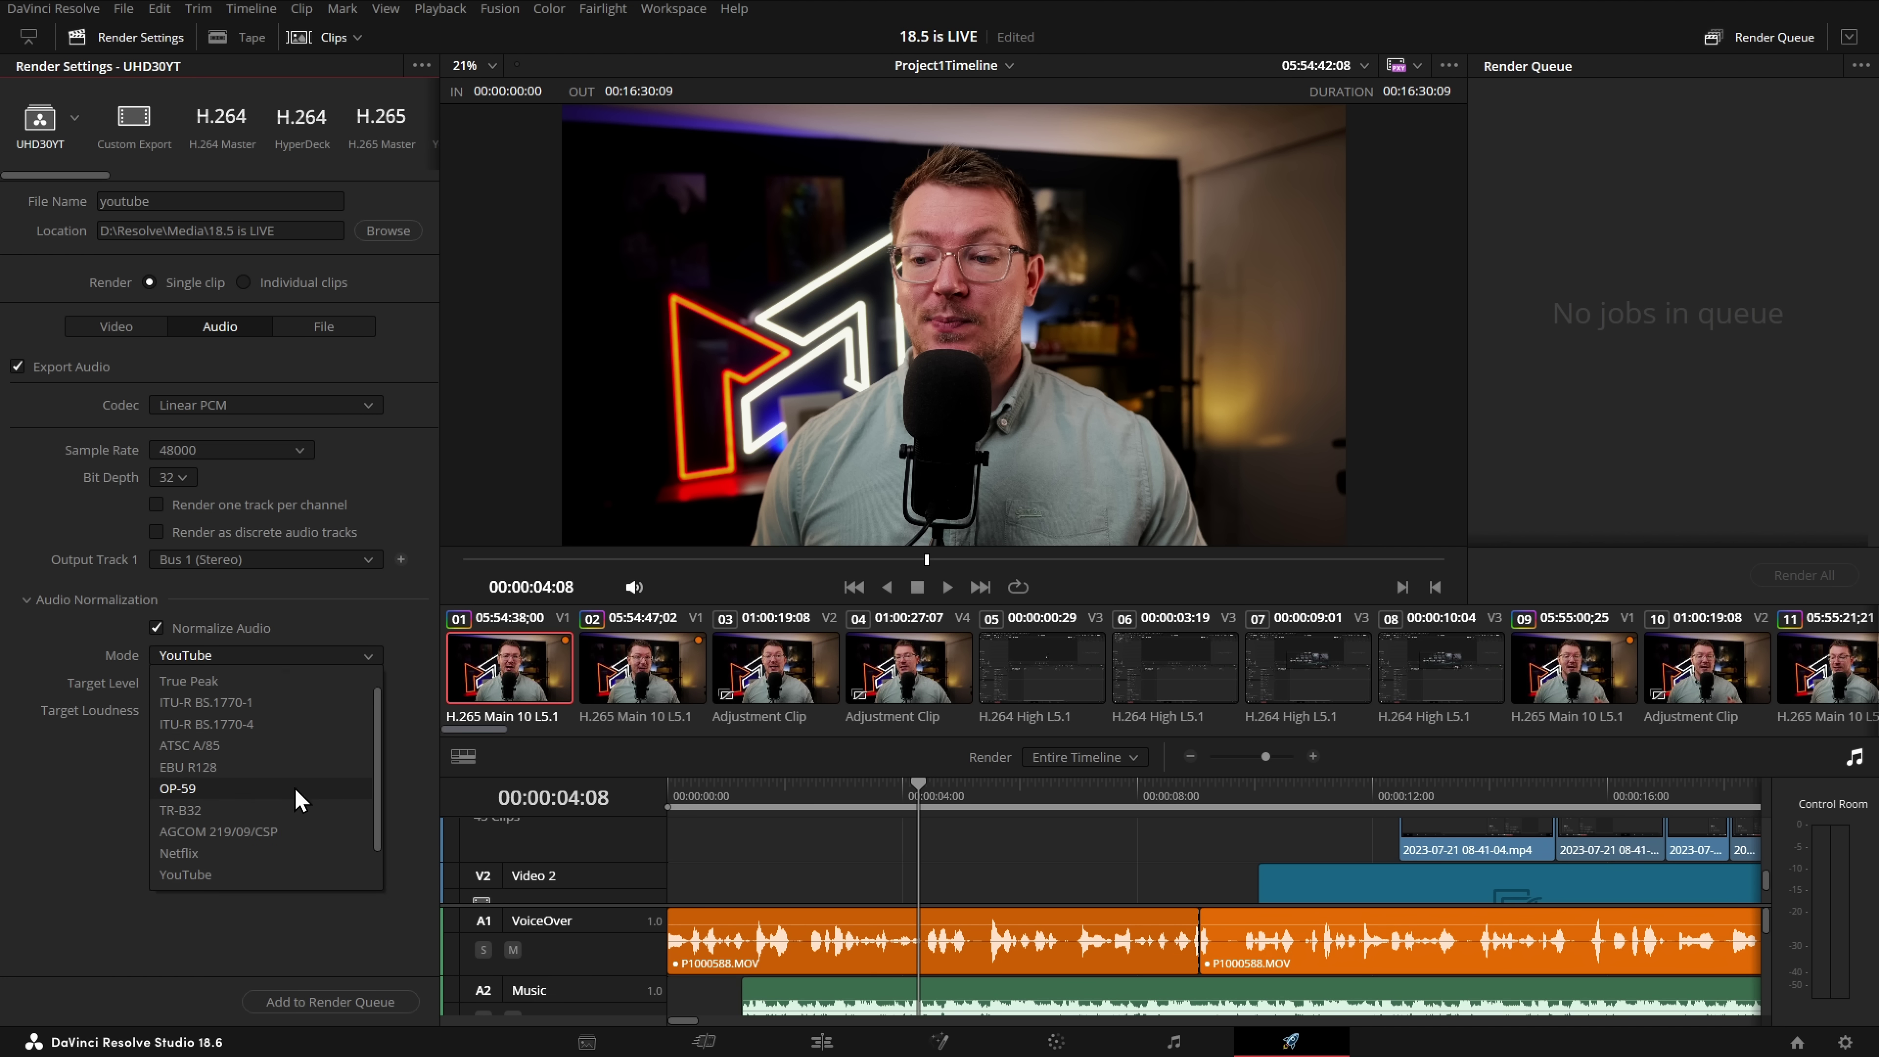
scroll(296, 800, "down", 2)
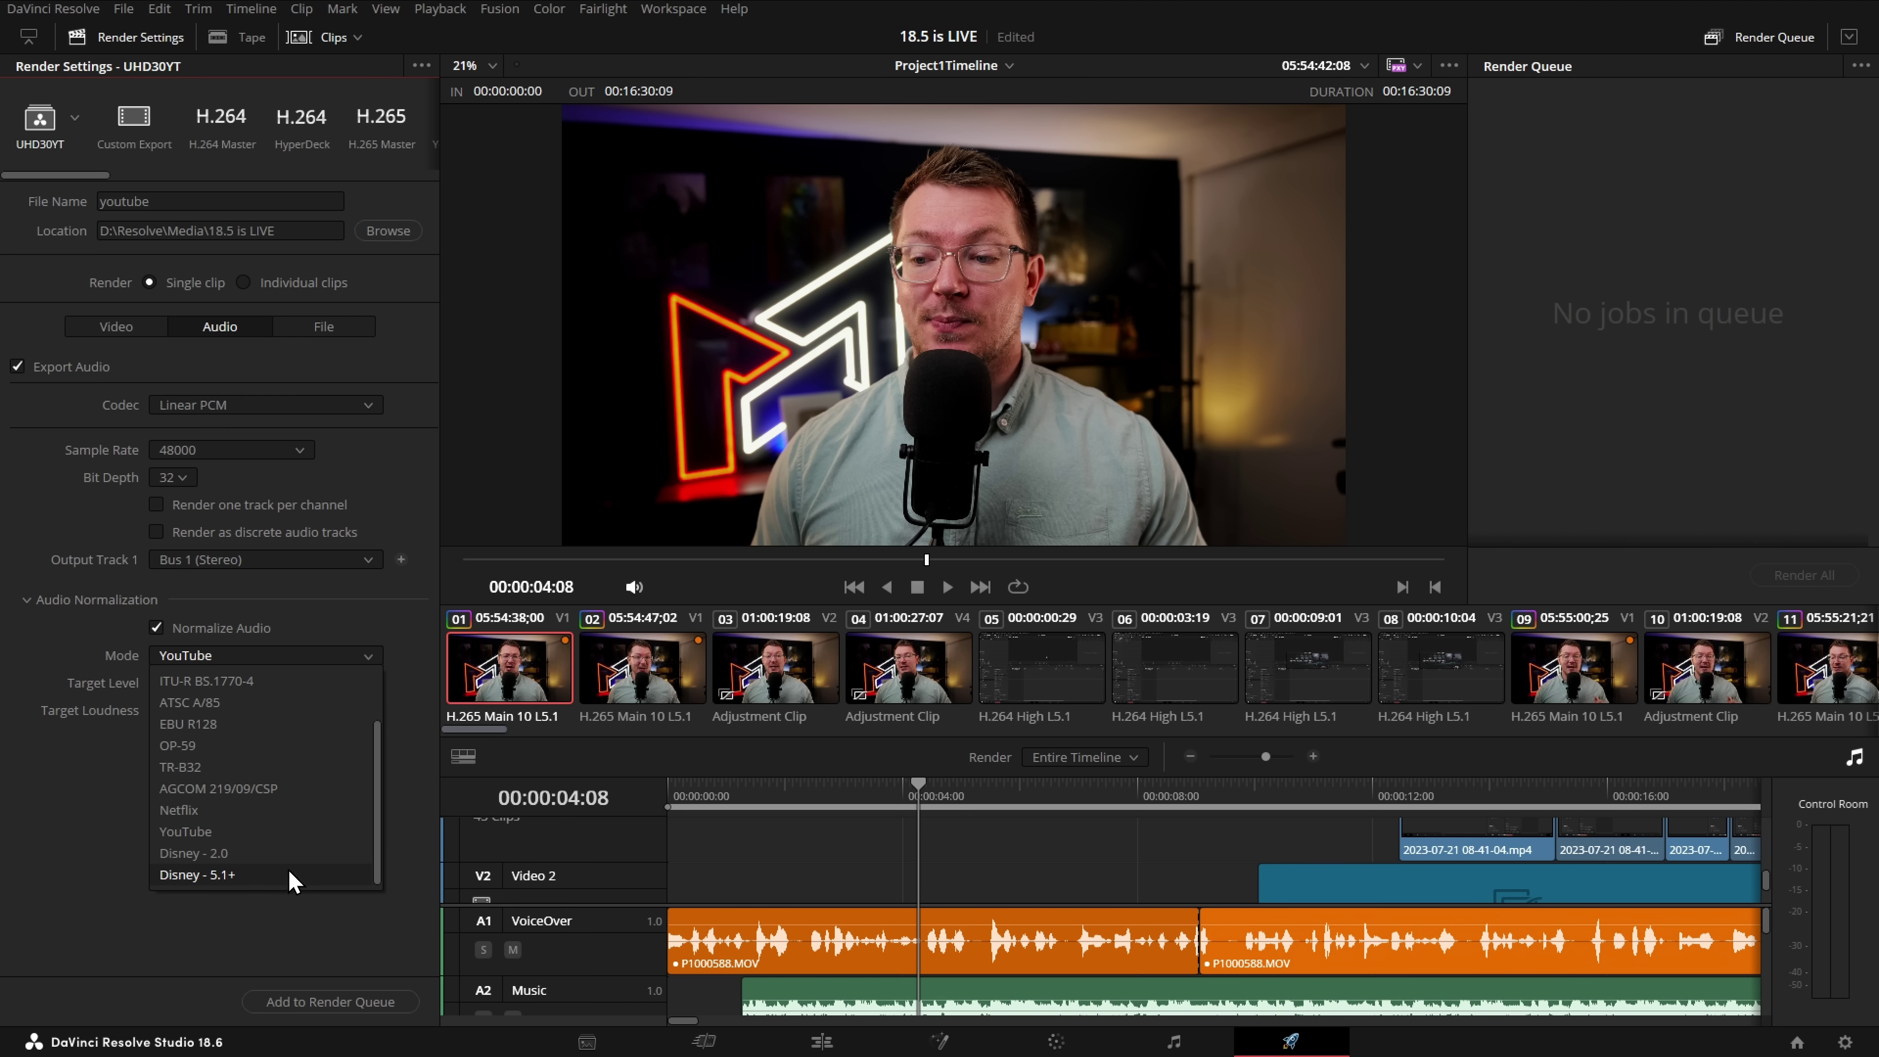
left_click(222, 833)
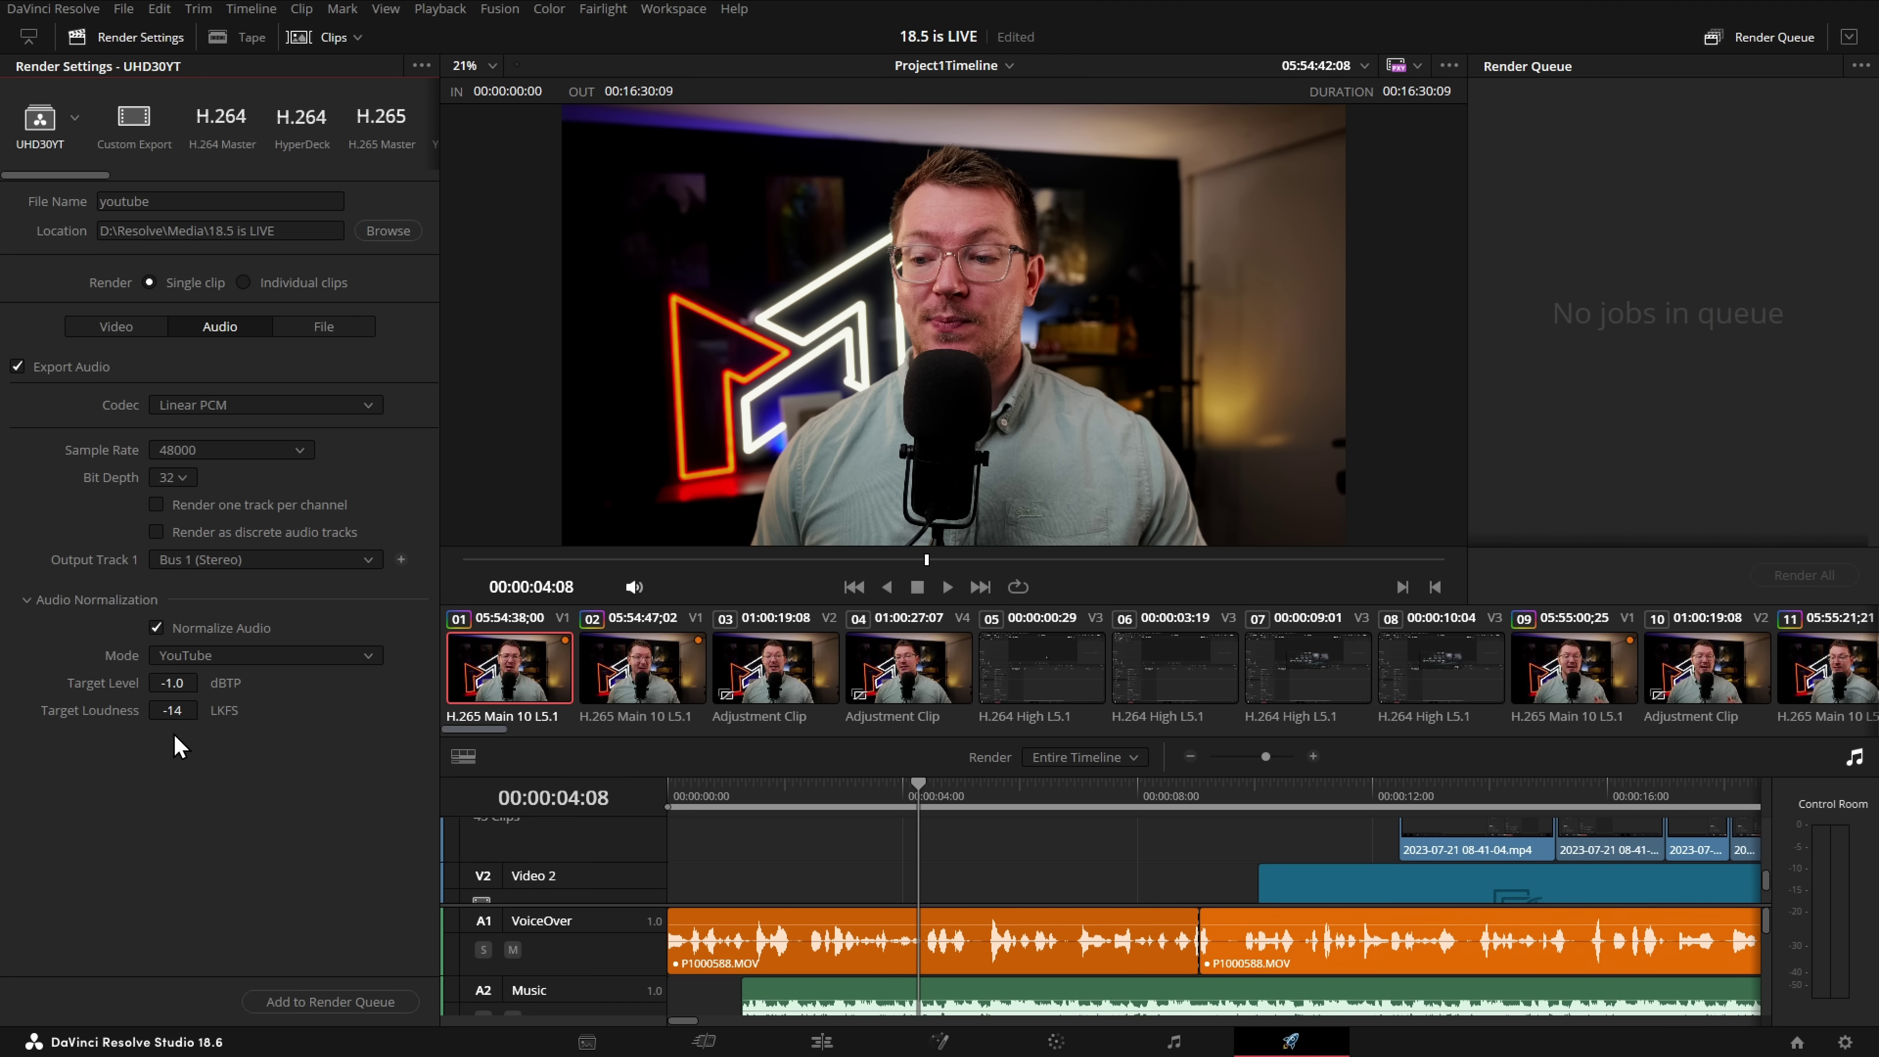
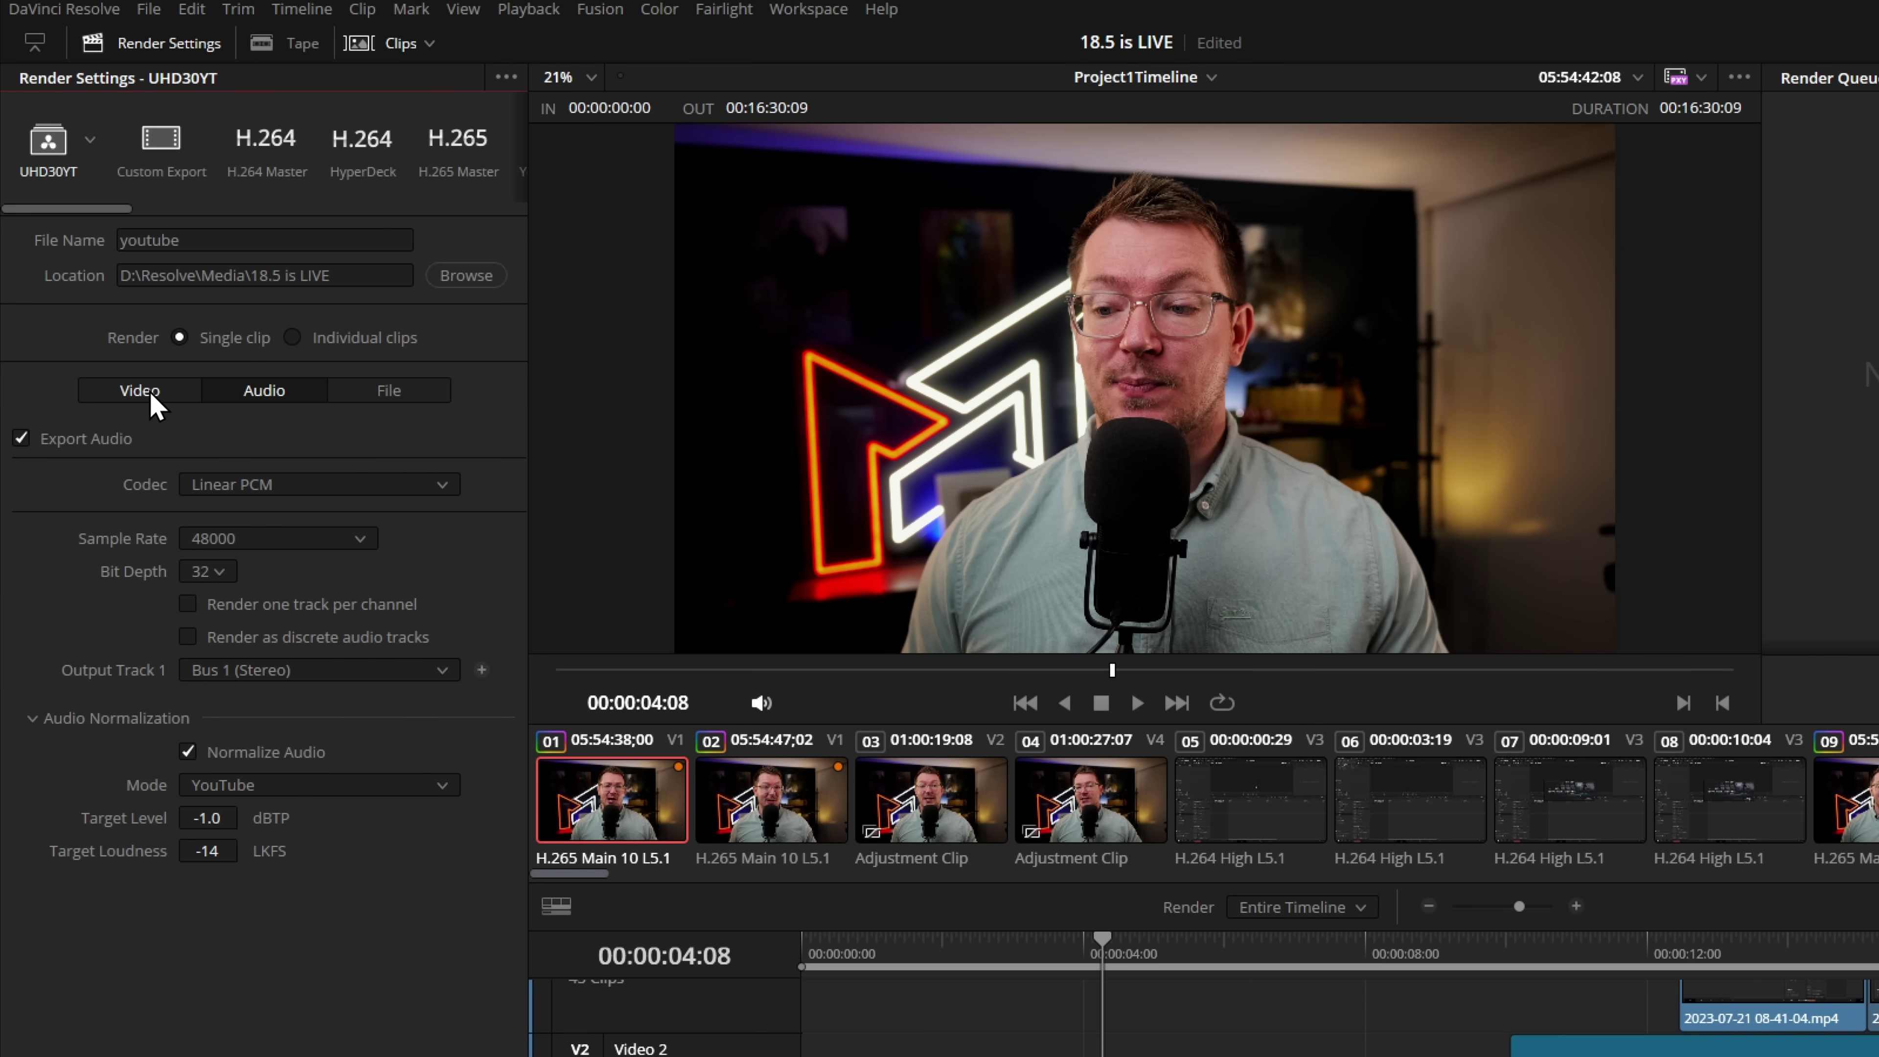
Save the current render settings as a new preset named Demo.
left_click(148, 393)
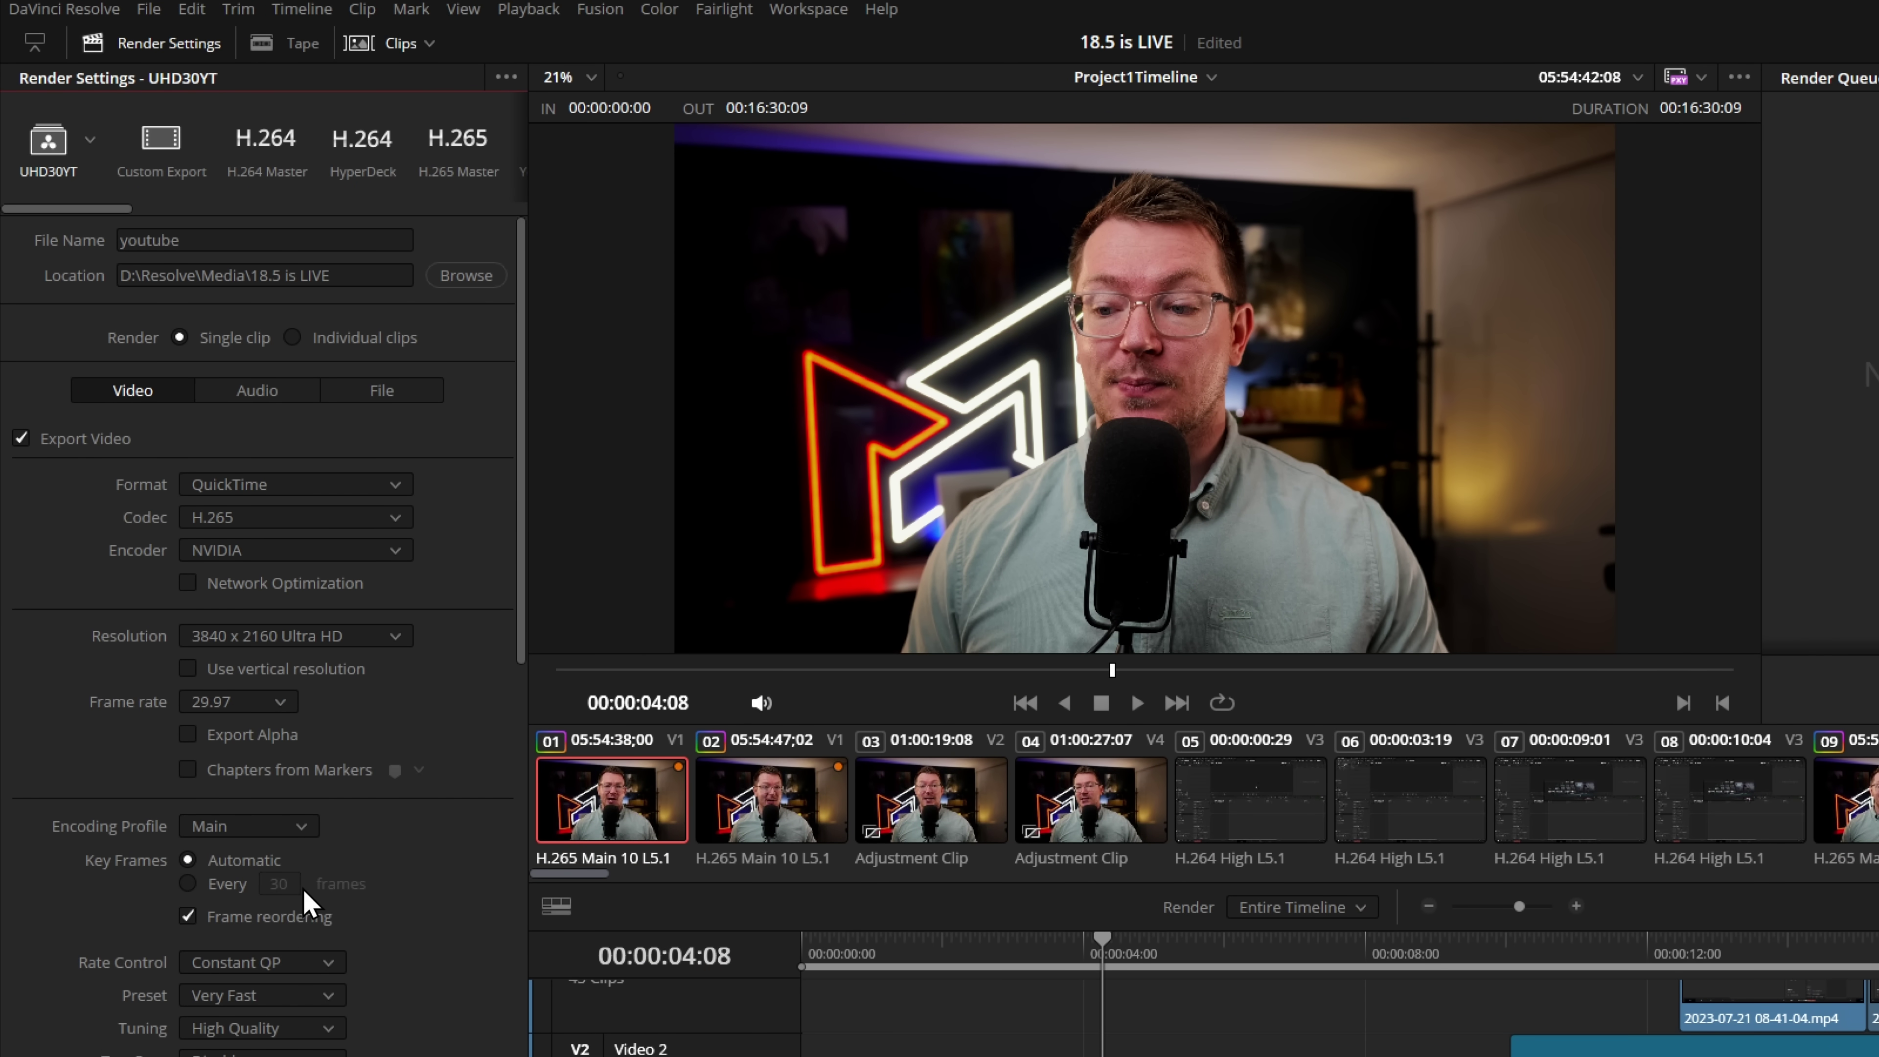
left_click(506, 77)
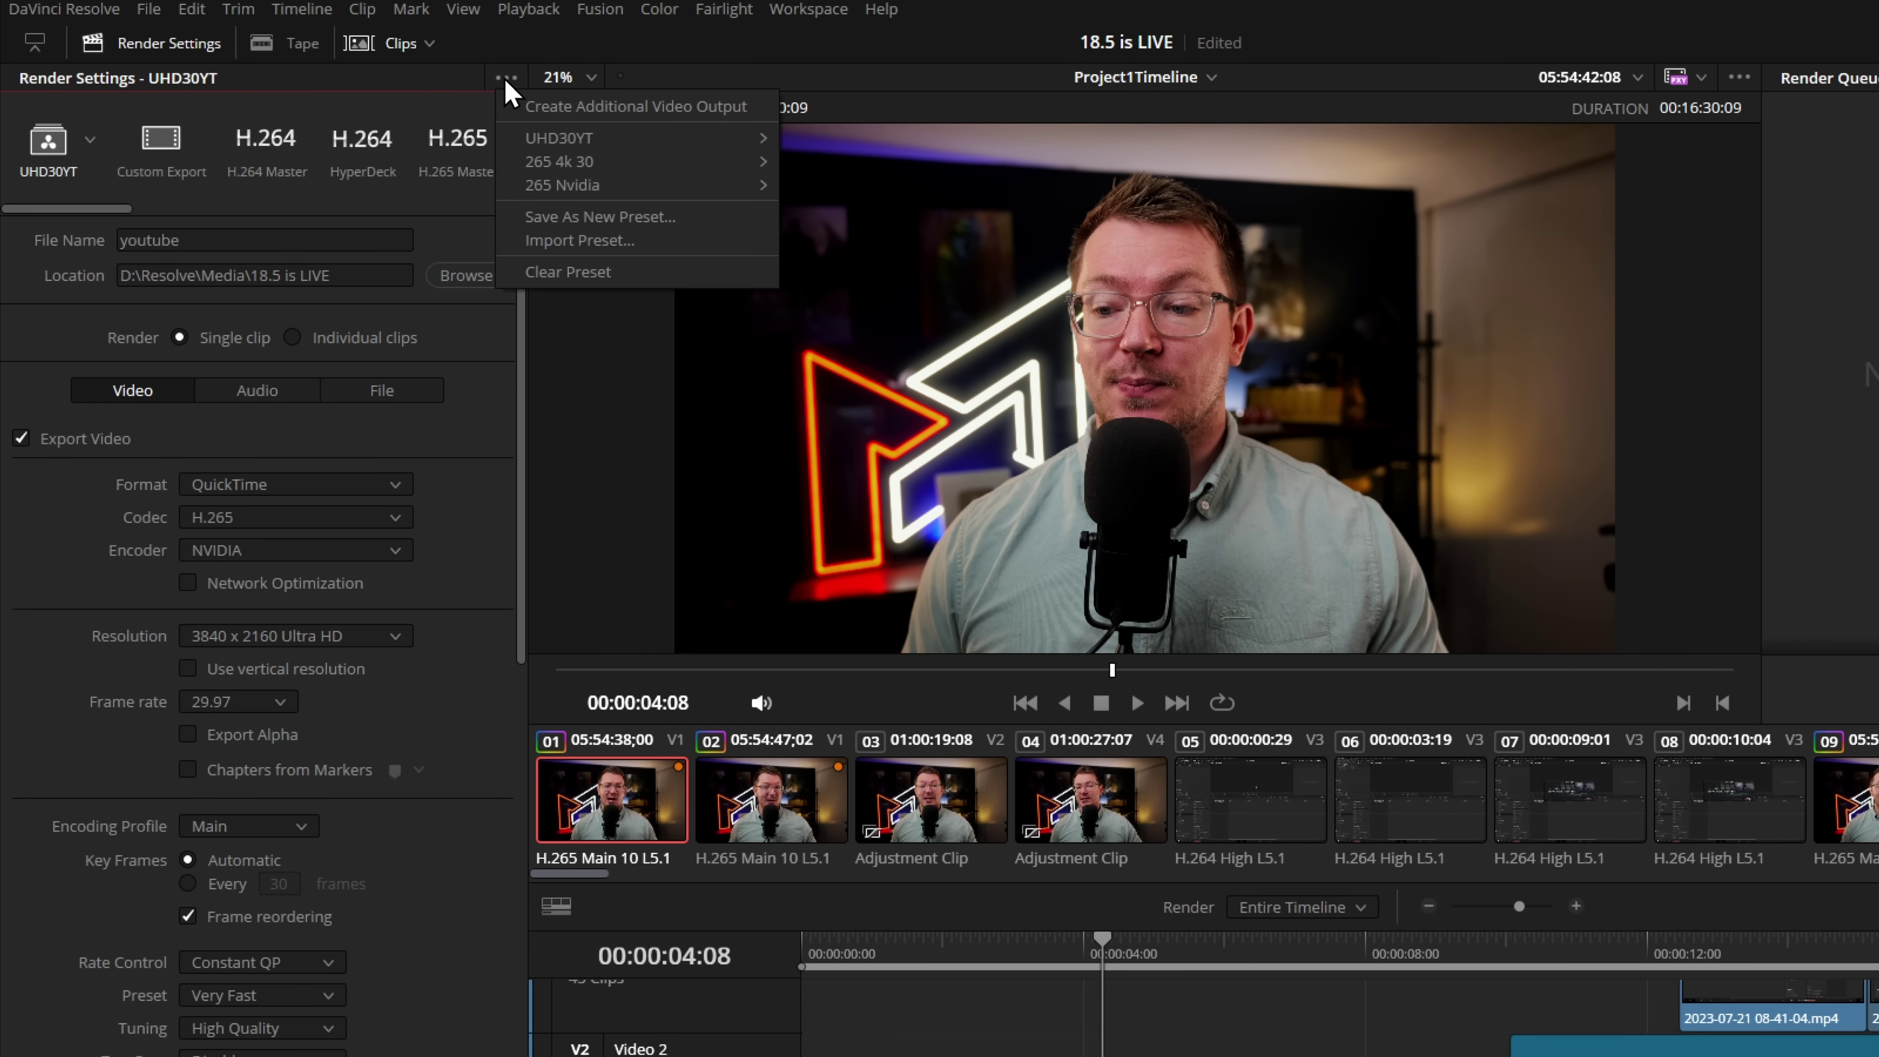
left_click(588, 217)
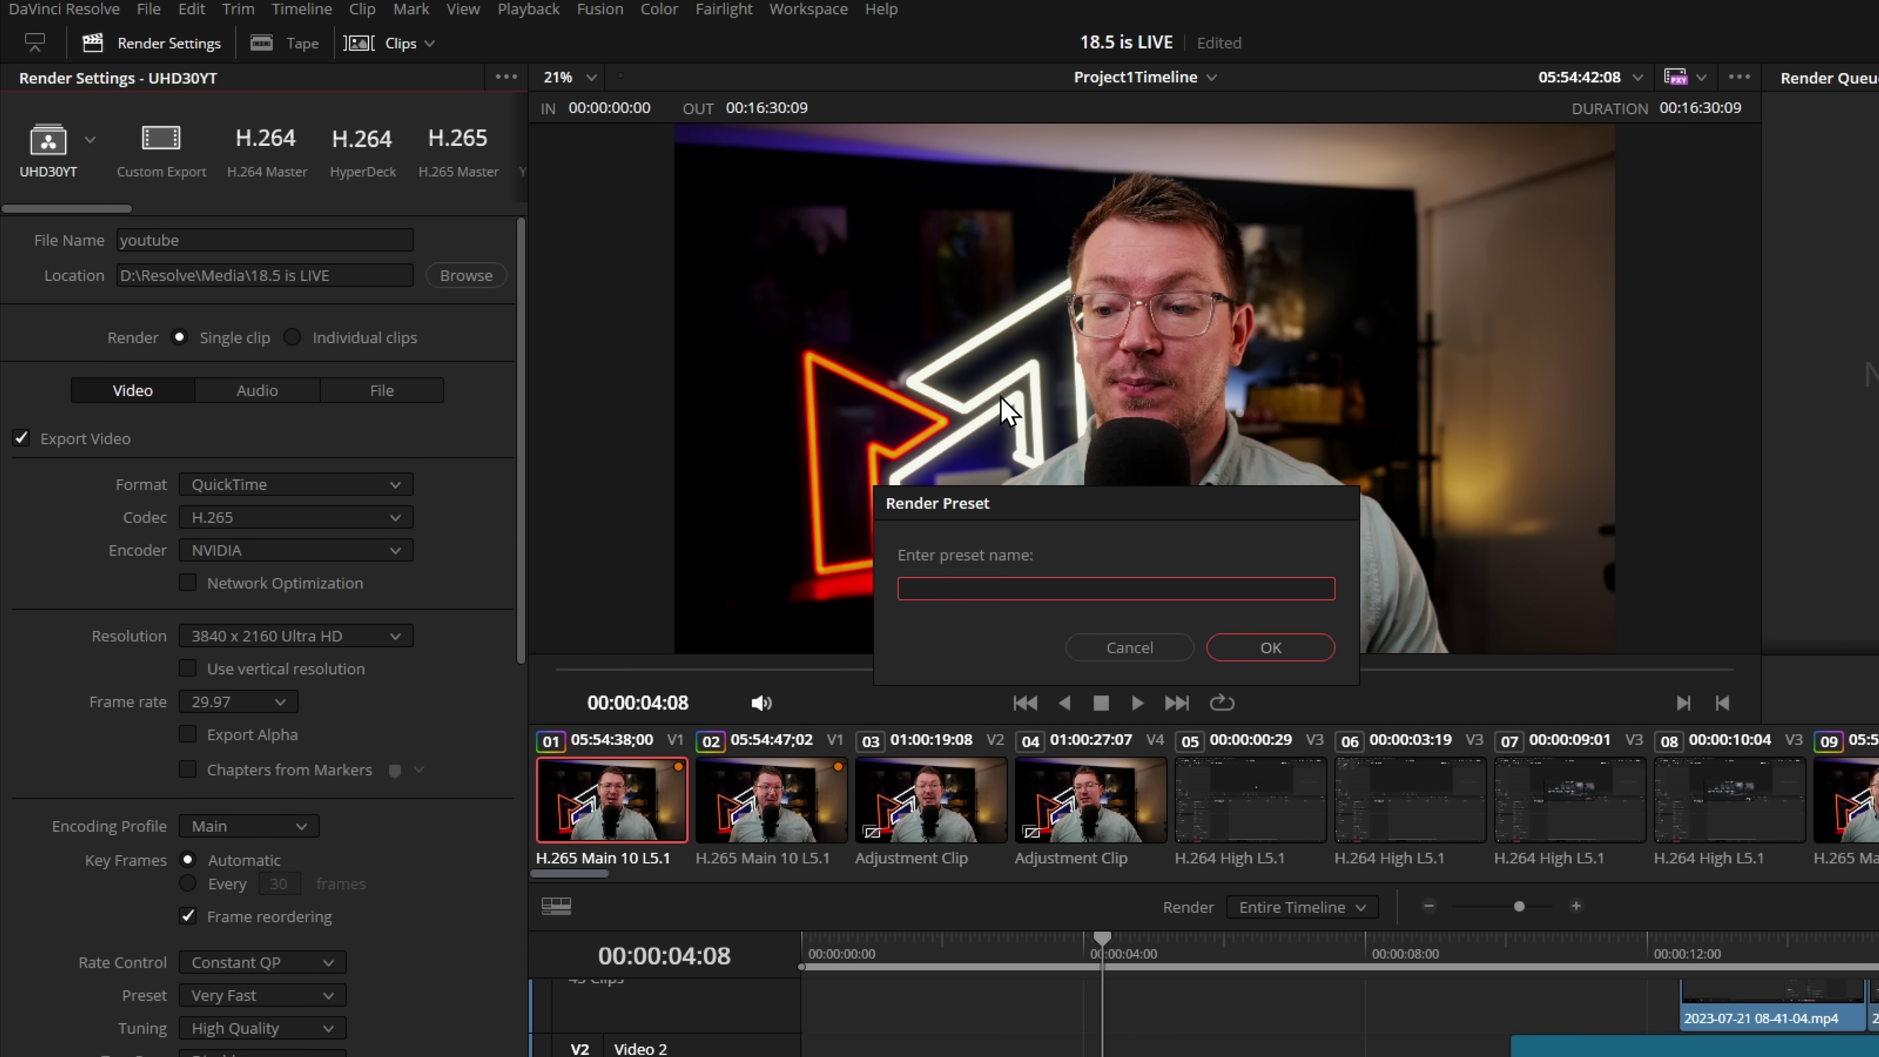
type("Demo")
left_click(1277, 650)
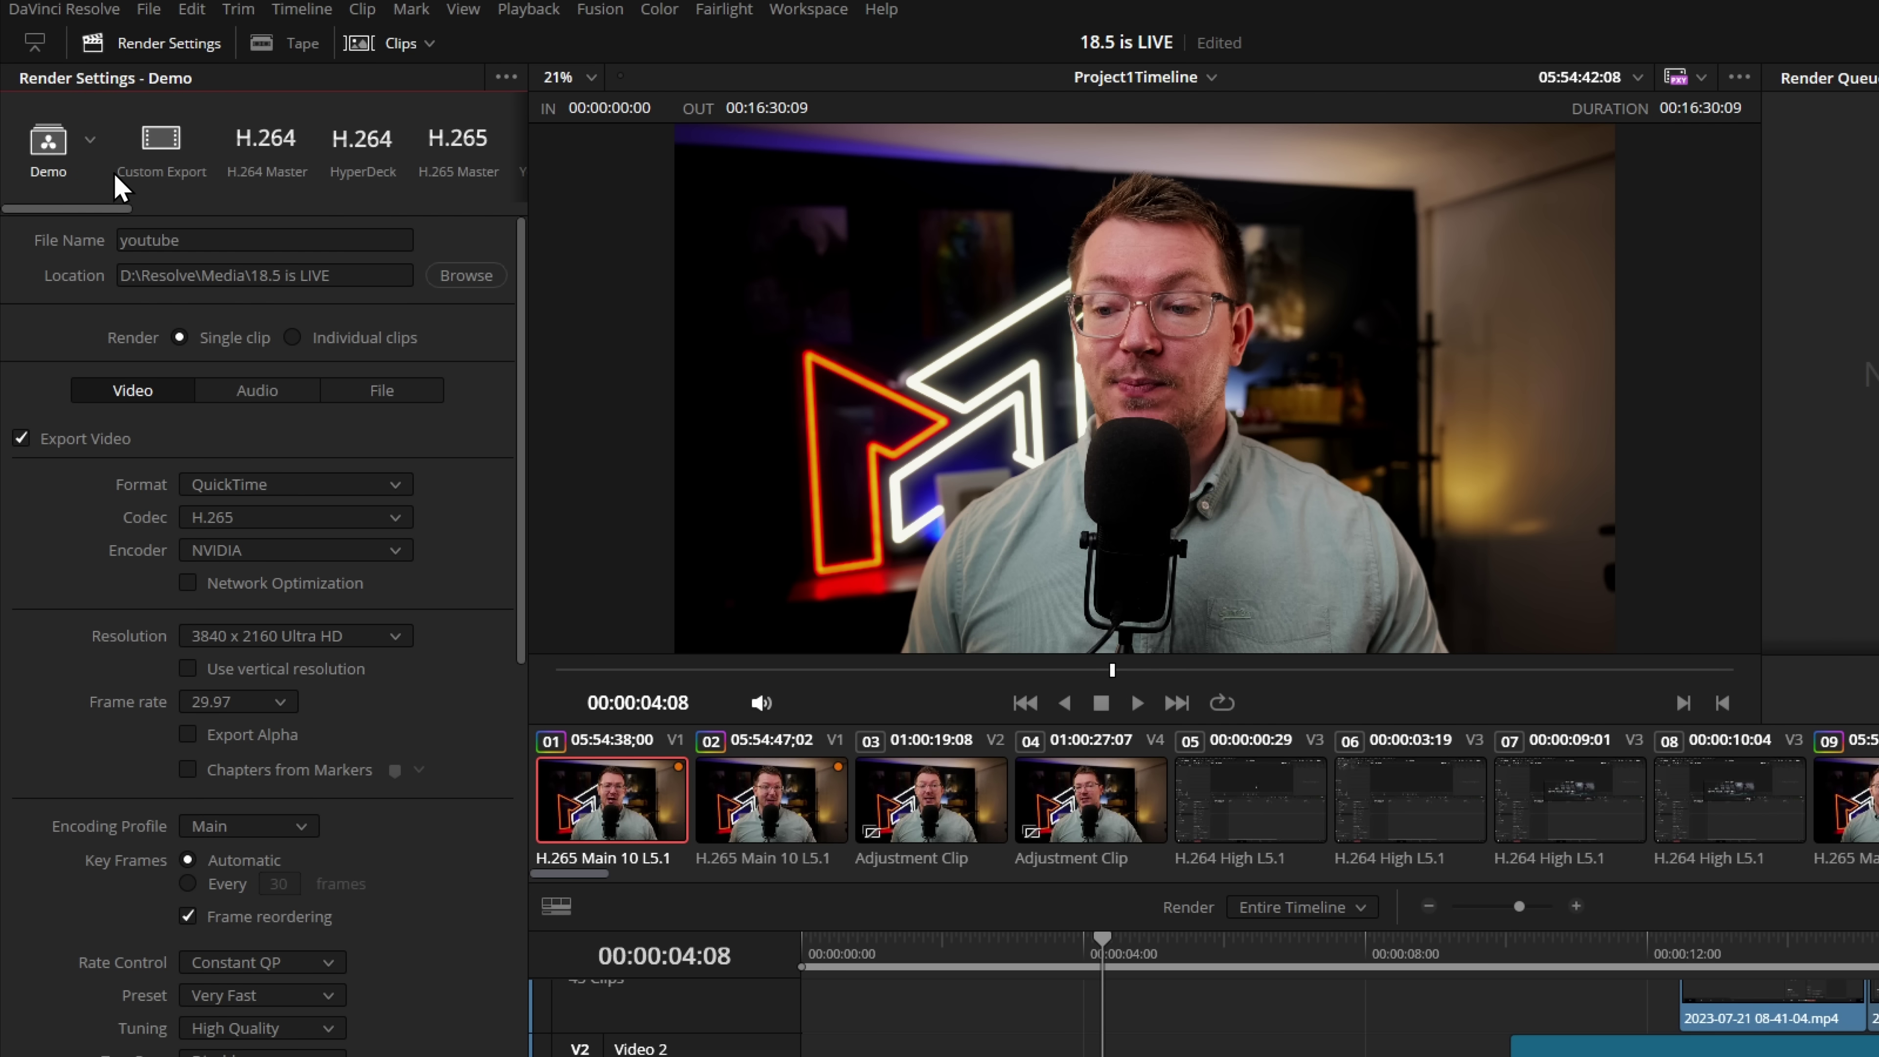
Look through the saved render presets and try to export the Demo preset.
left_click(89, 140)
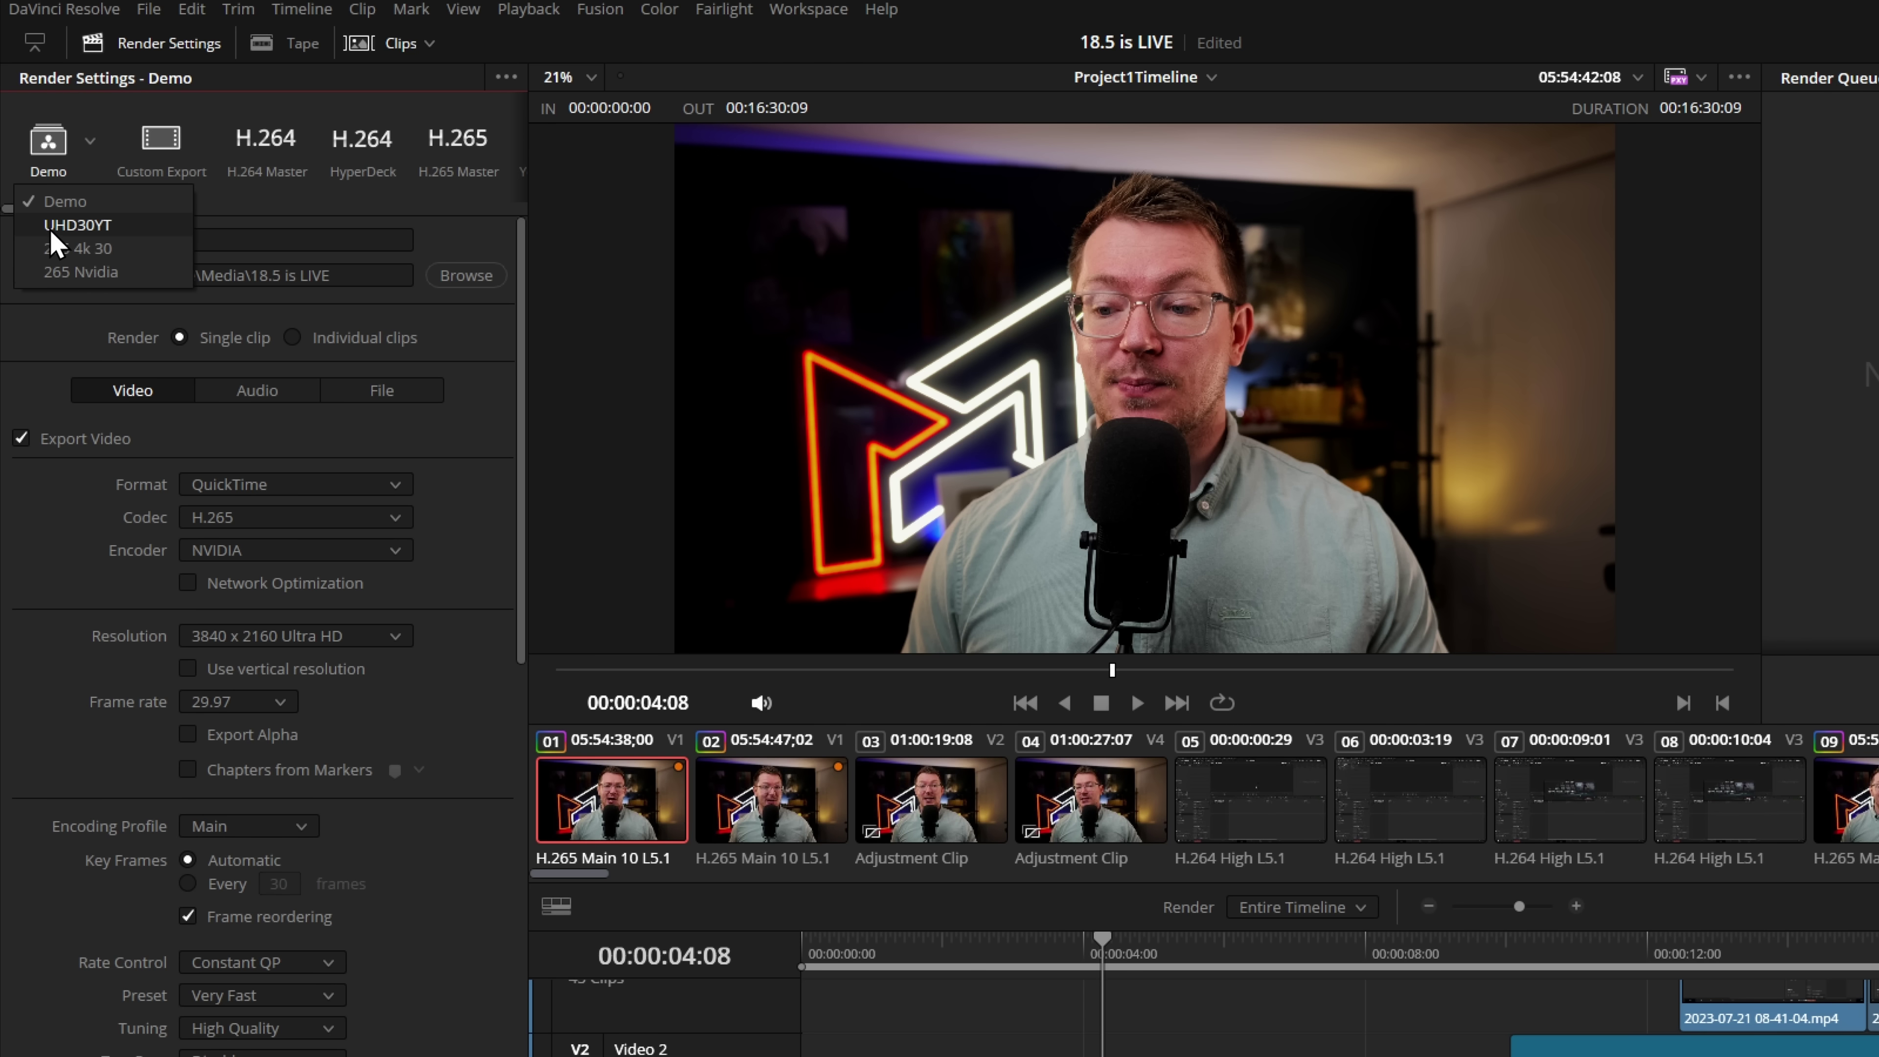
left_click(89, 225)
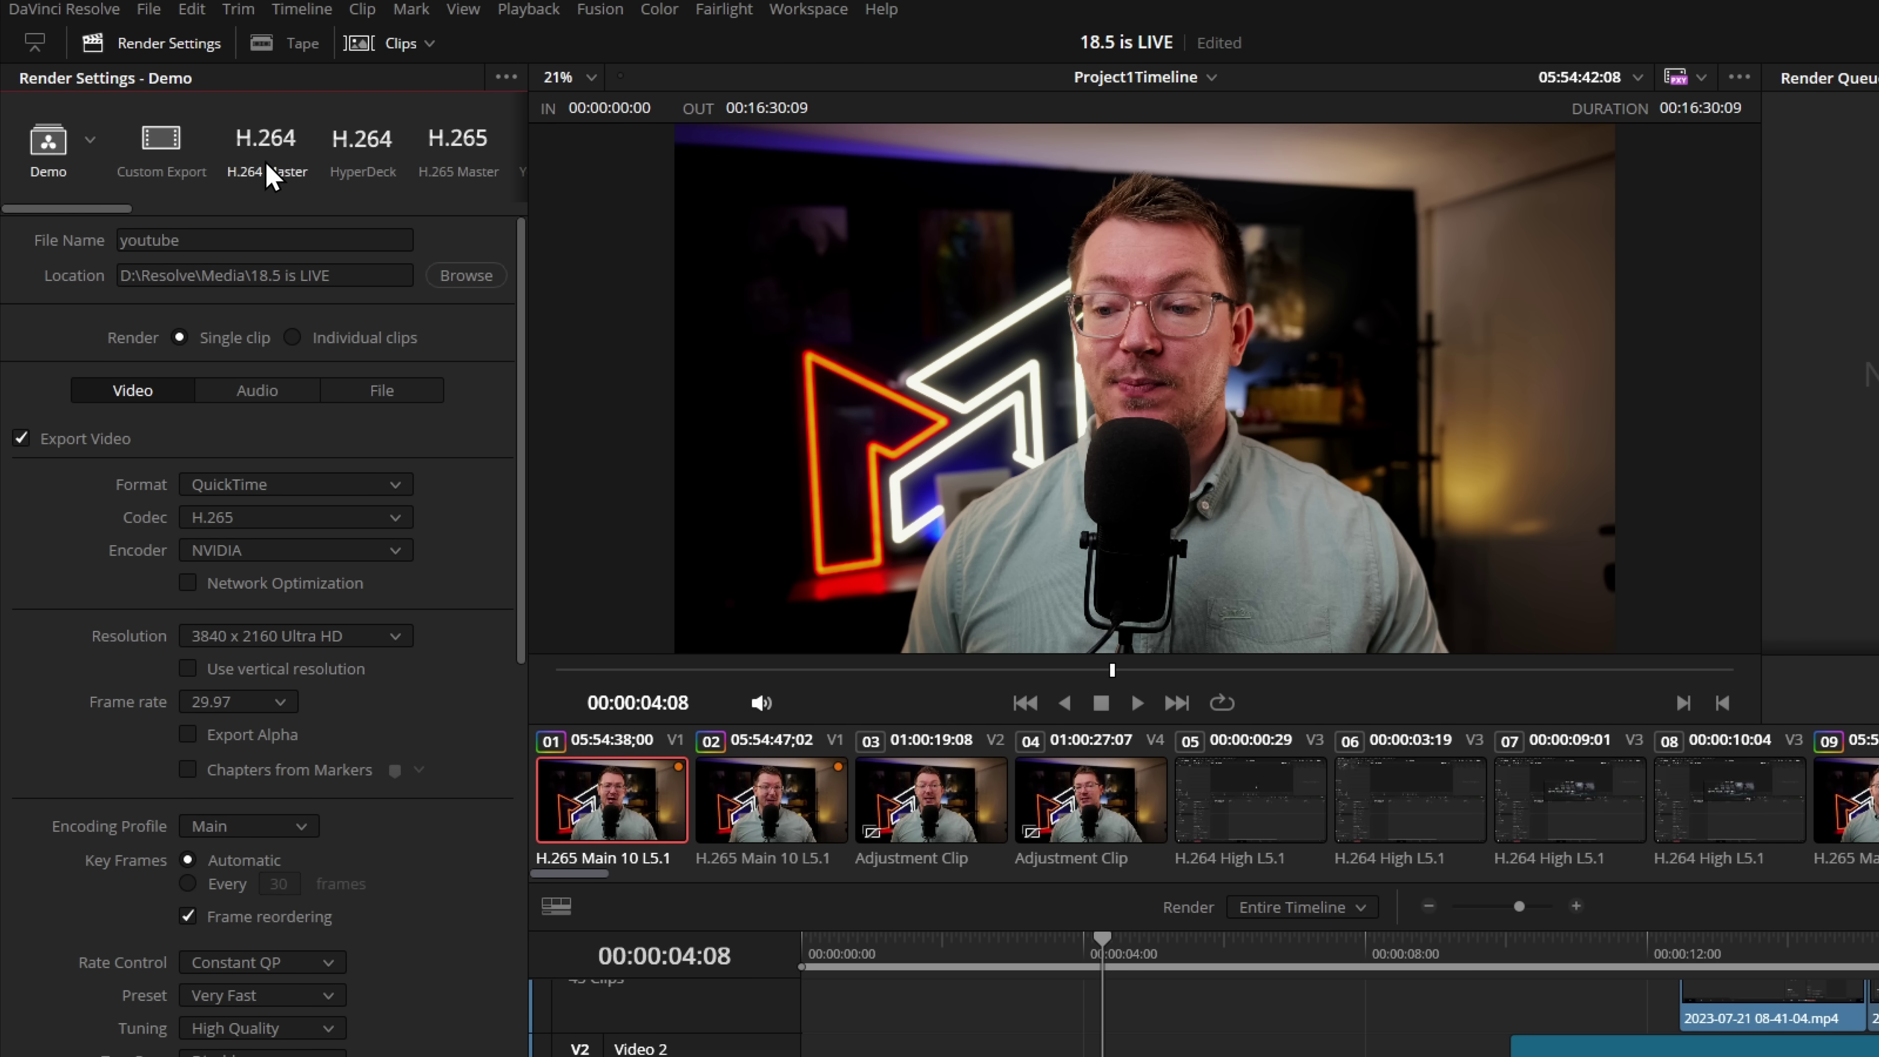
left_click(506, 79)
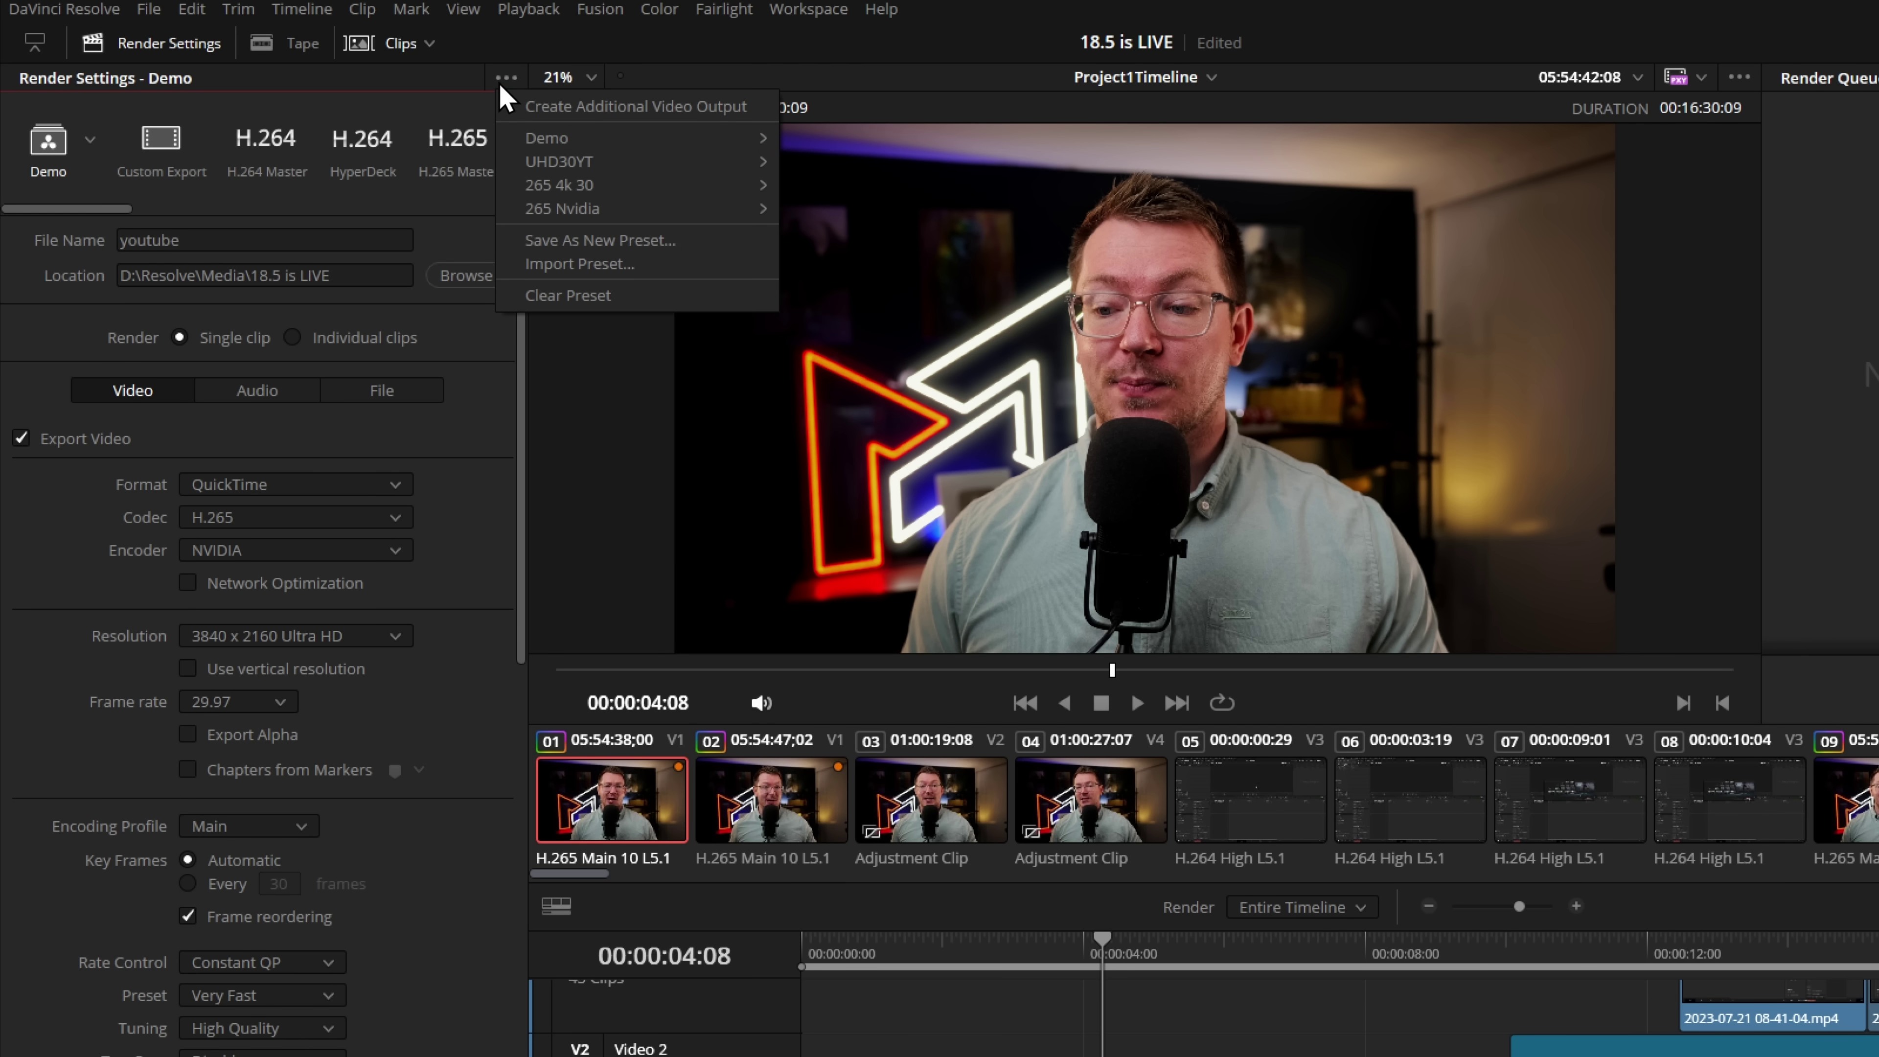
mouse_move(584, 139)
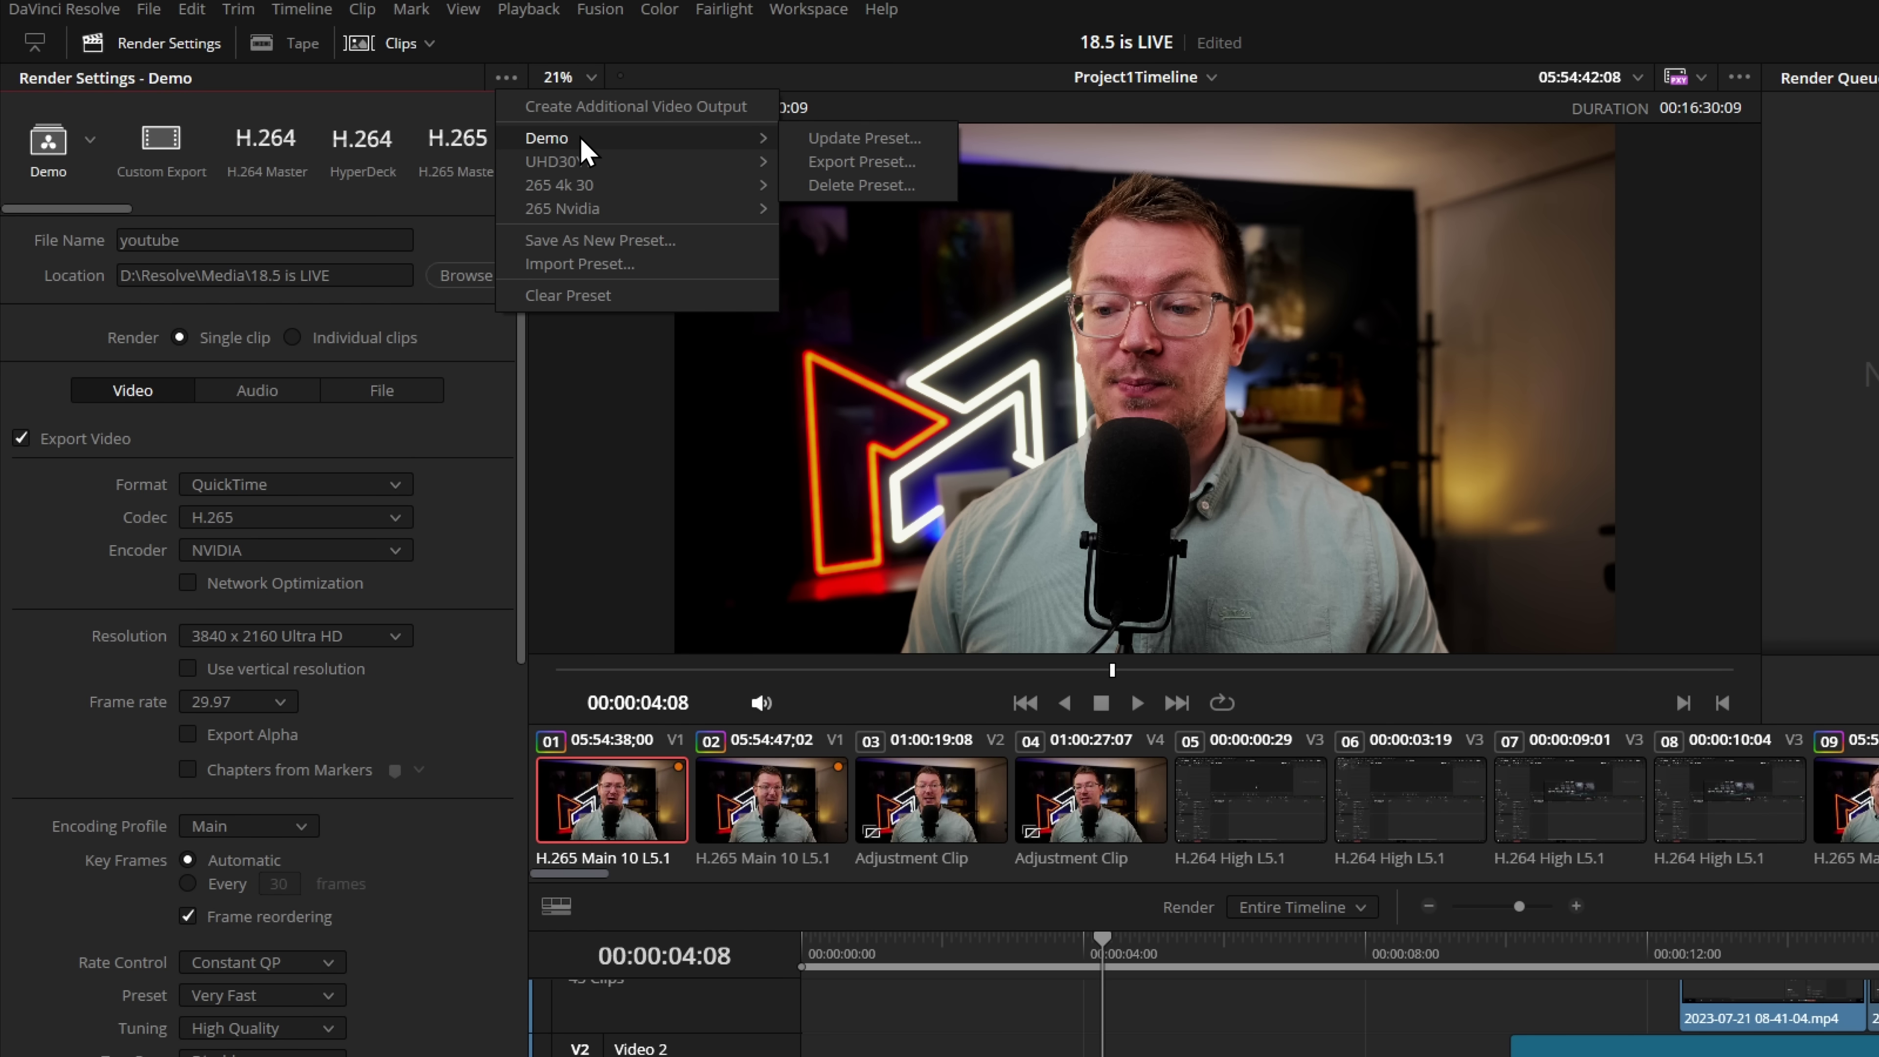
left_click(907, 164)
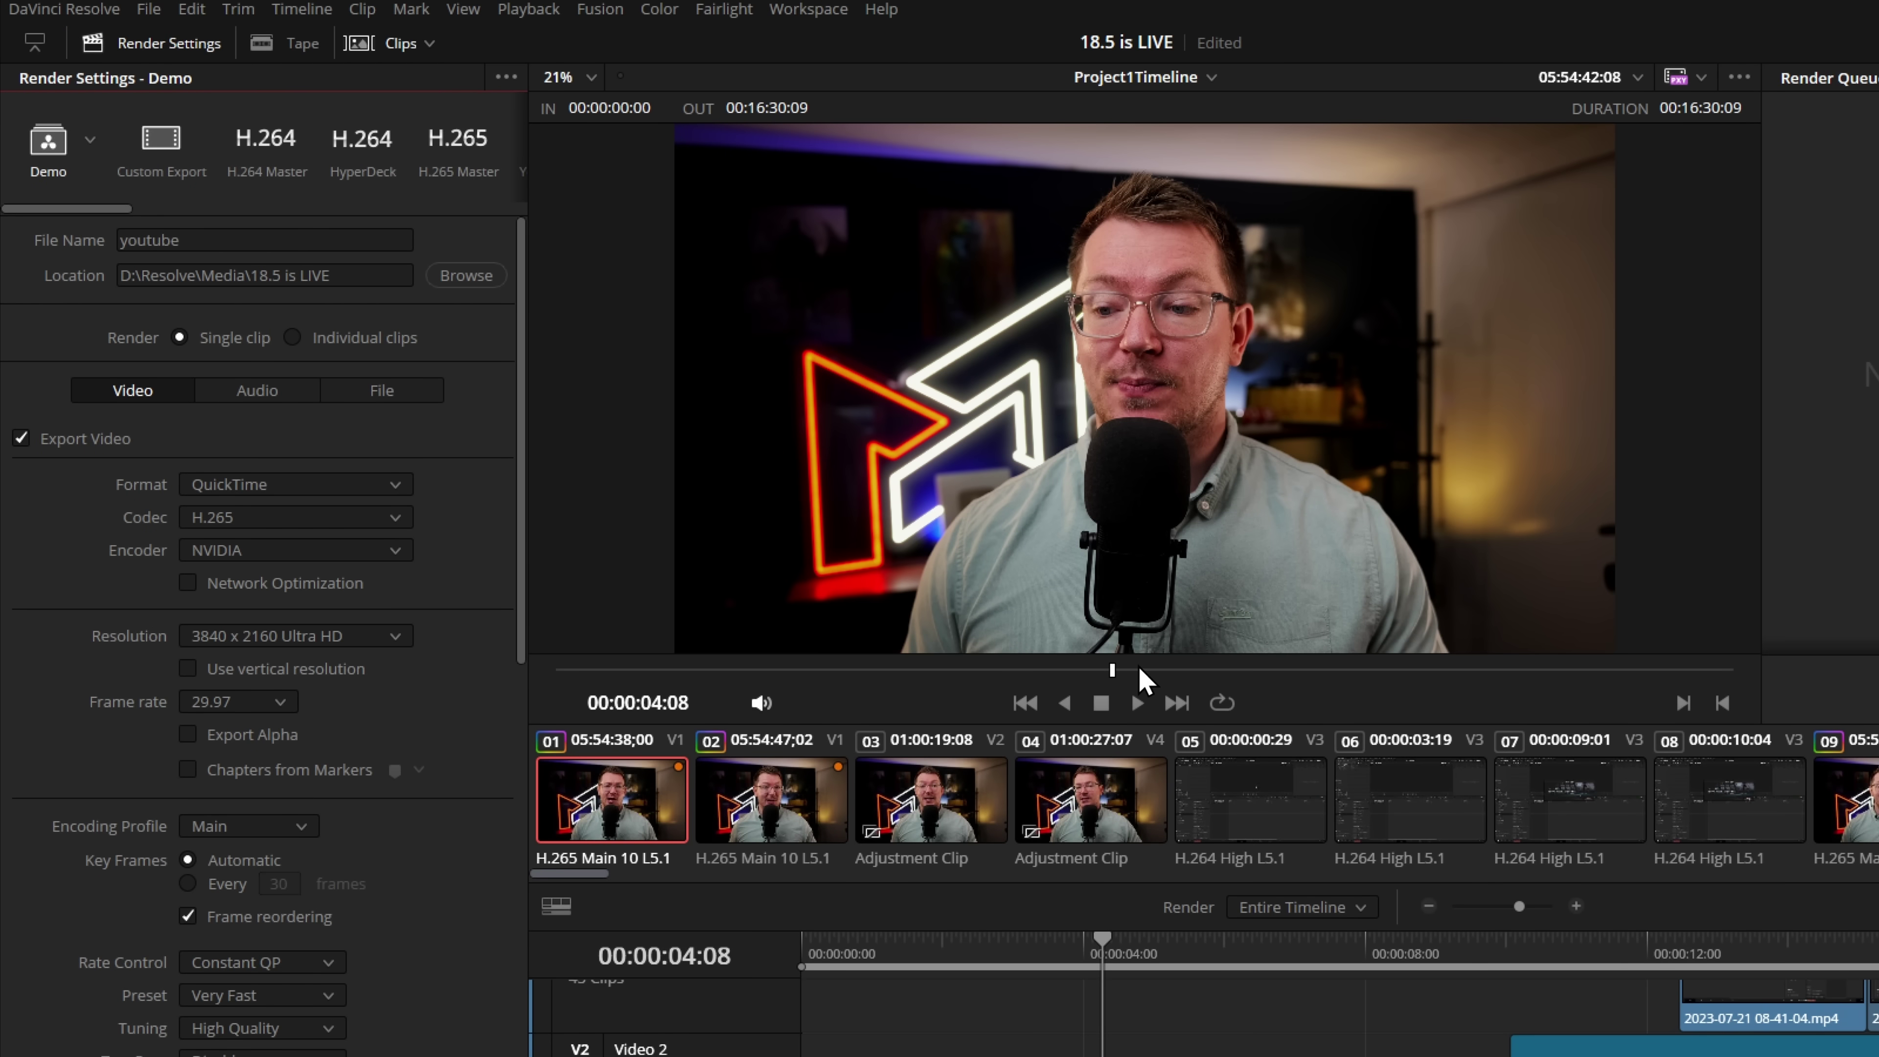
left_click(507, 77)
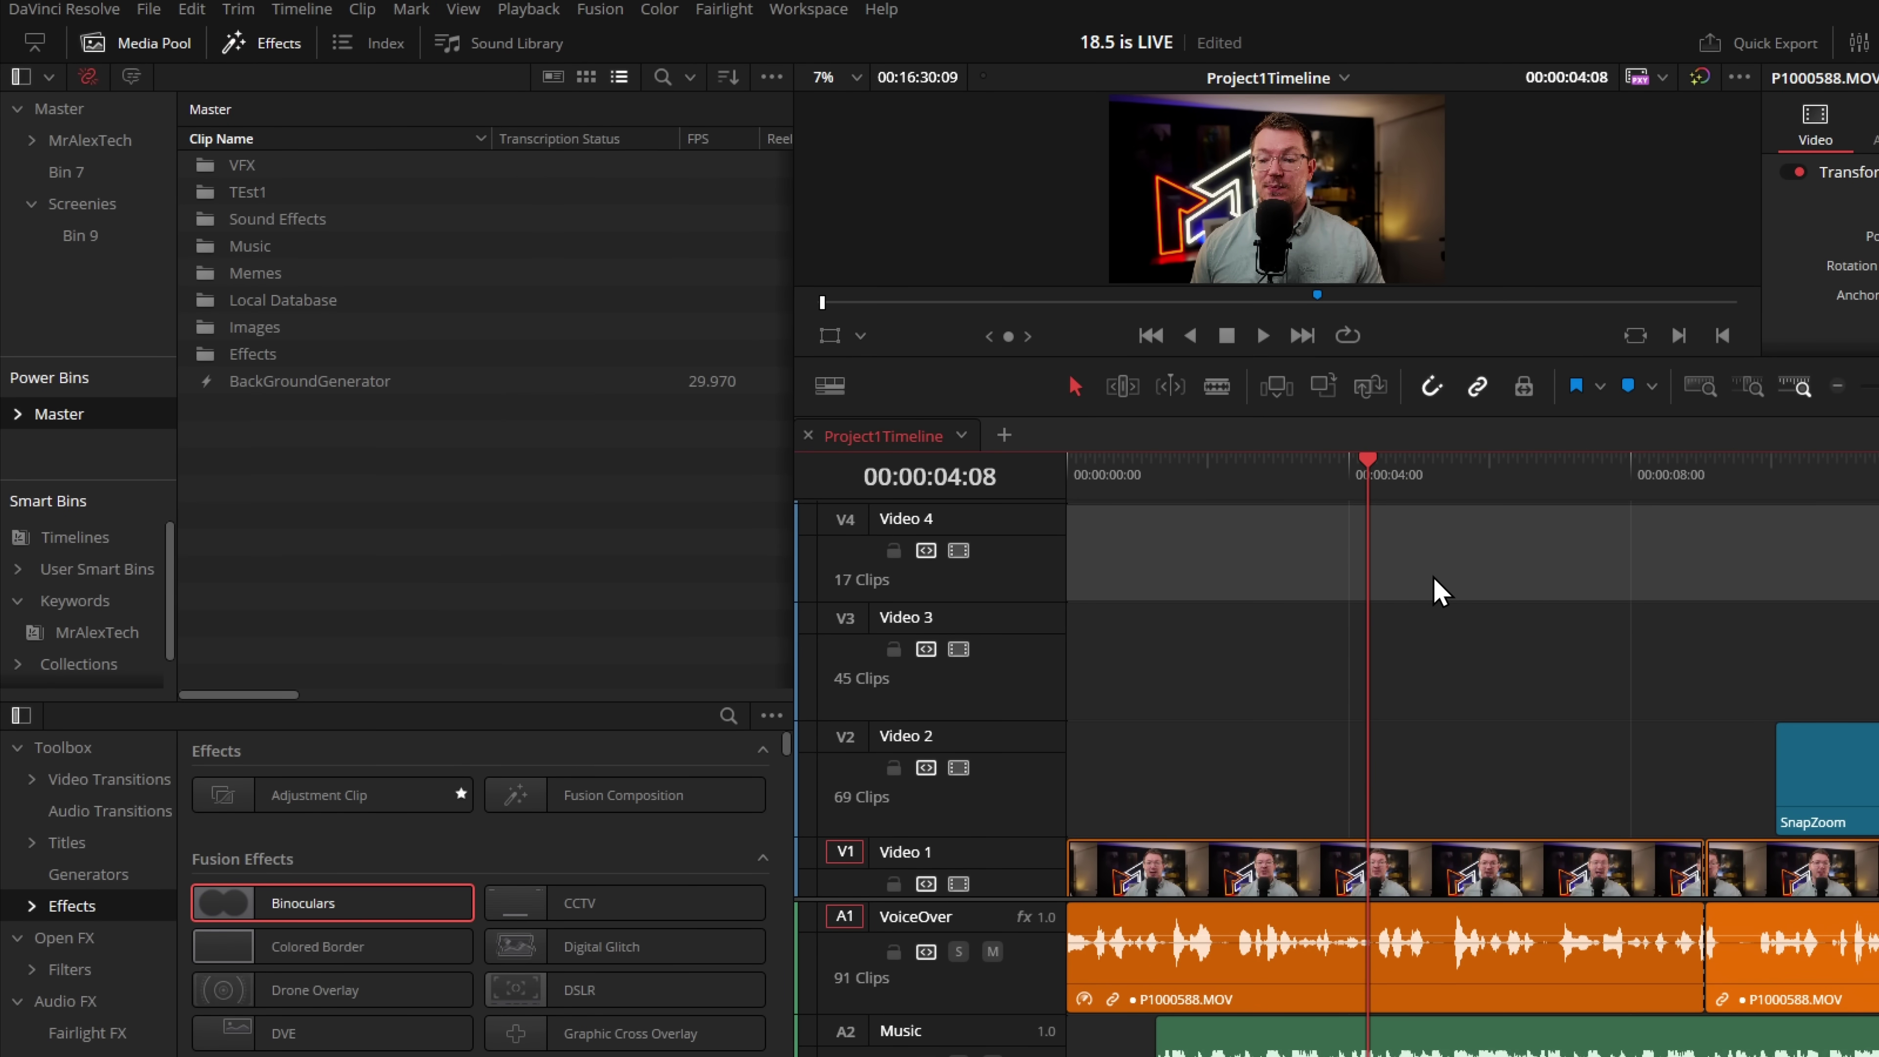
Add Project1Timeline to the render queue with the Demo preset, exporting to the Desktop yarp folder, and check the queued job.
left_click(54, 539)
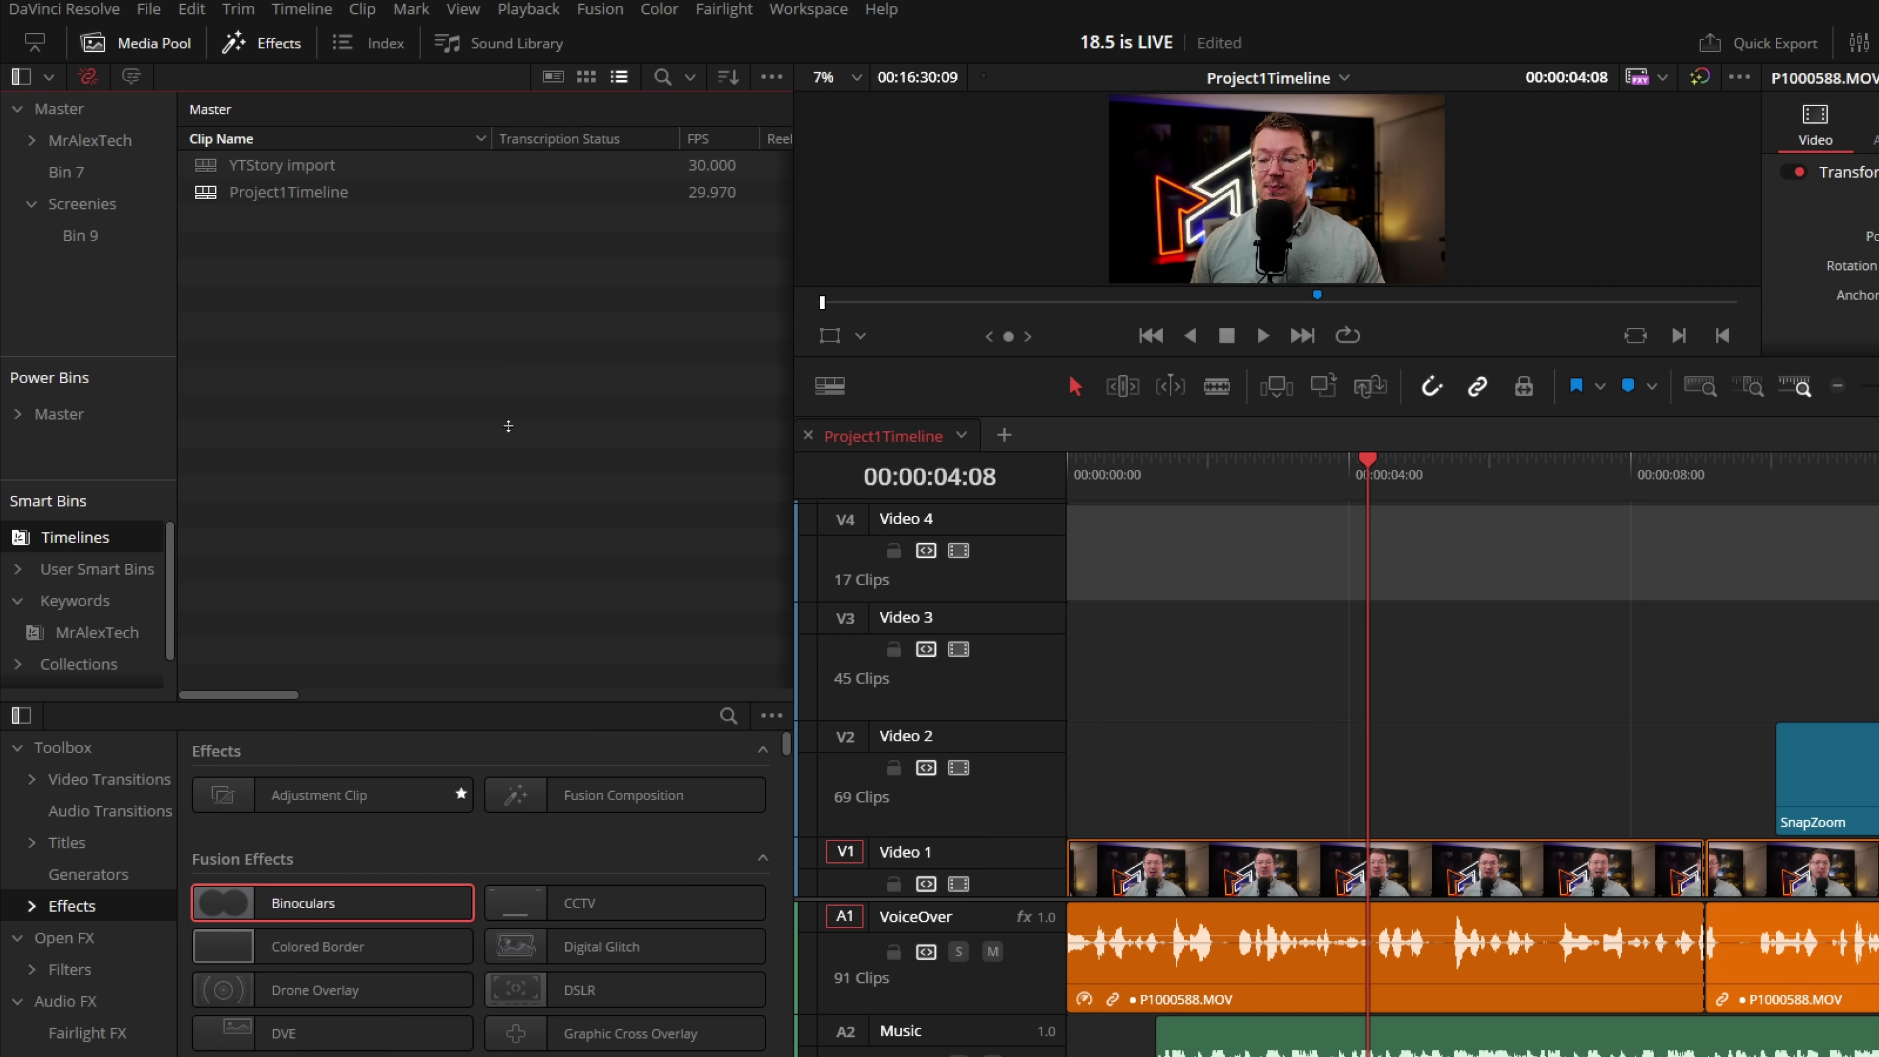
left_click(302, 194)
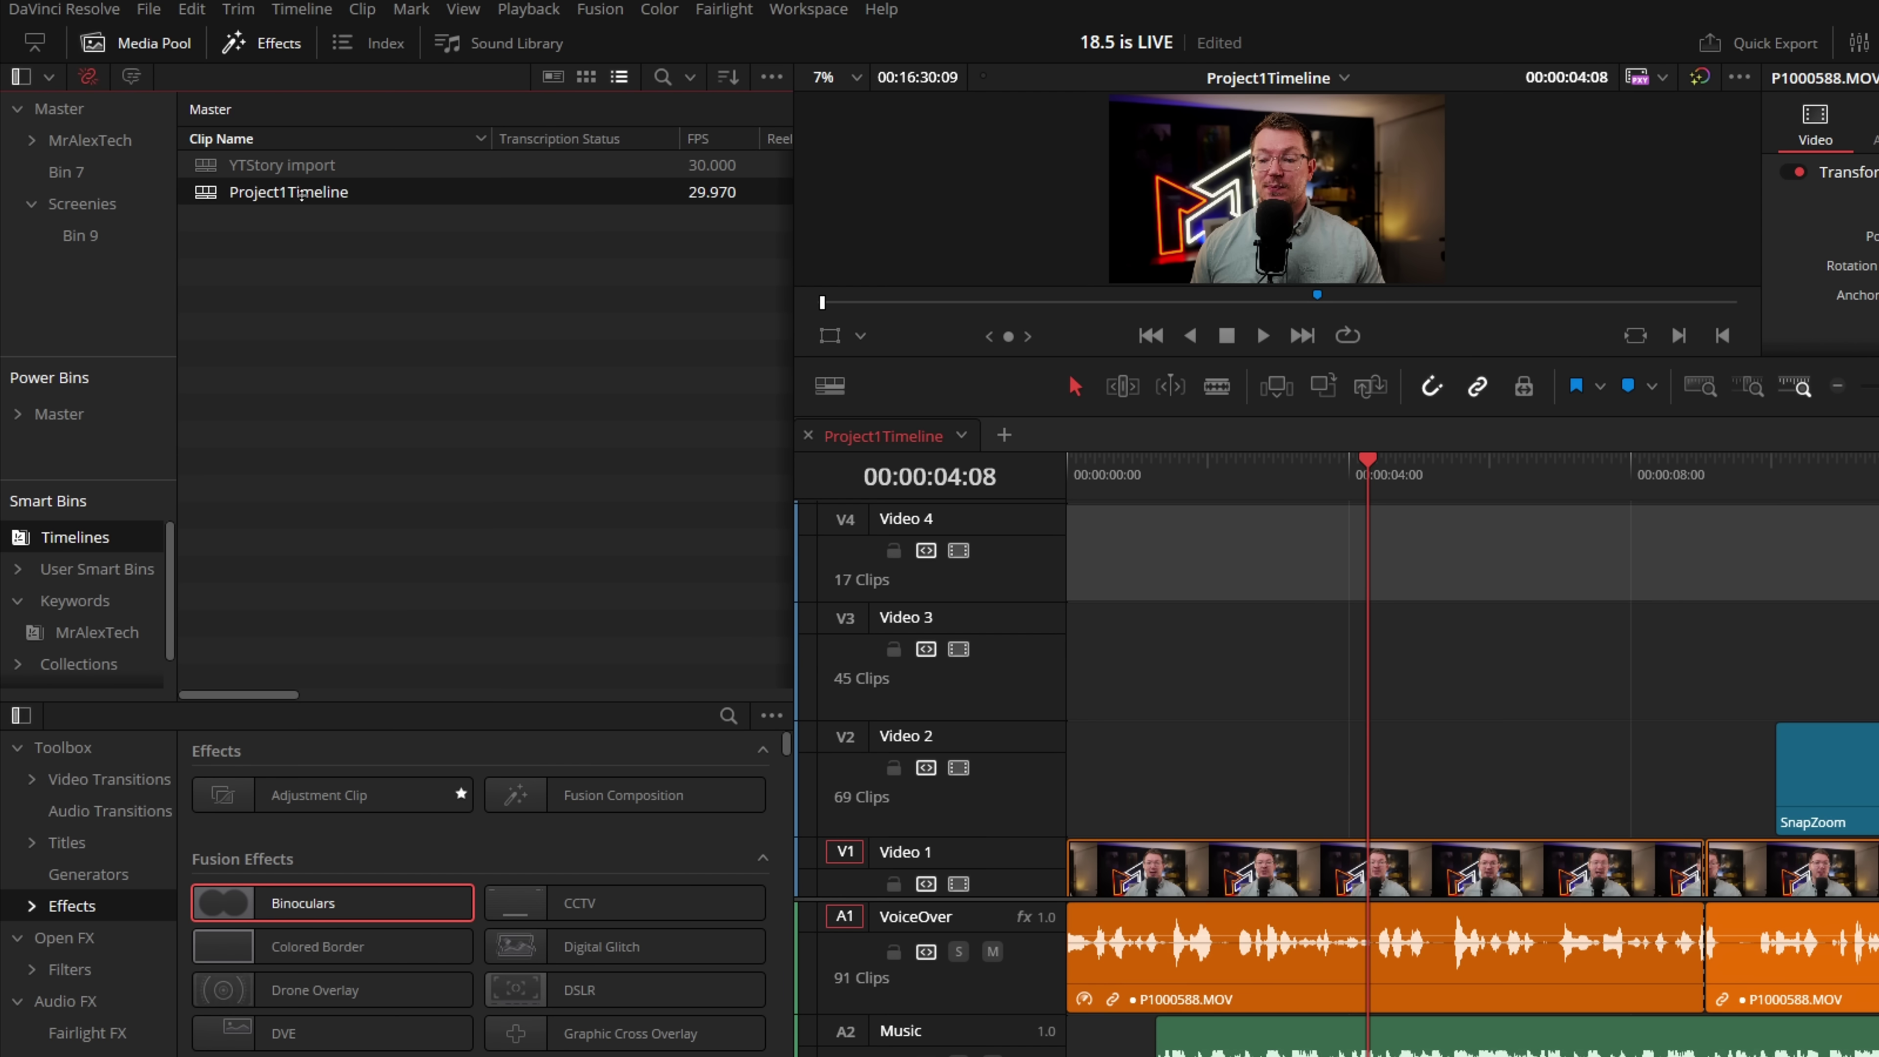
right_click(302, 194)
mouse_move(392, 216)
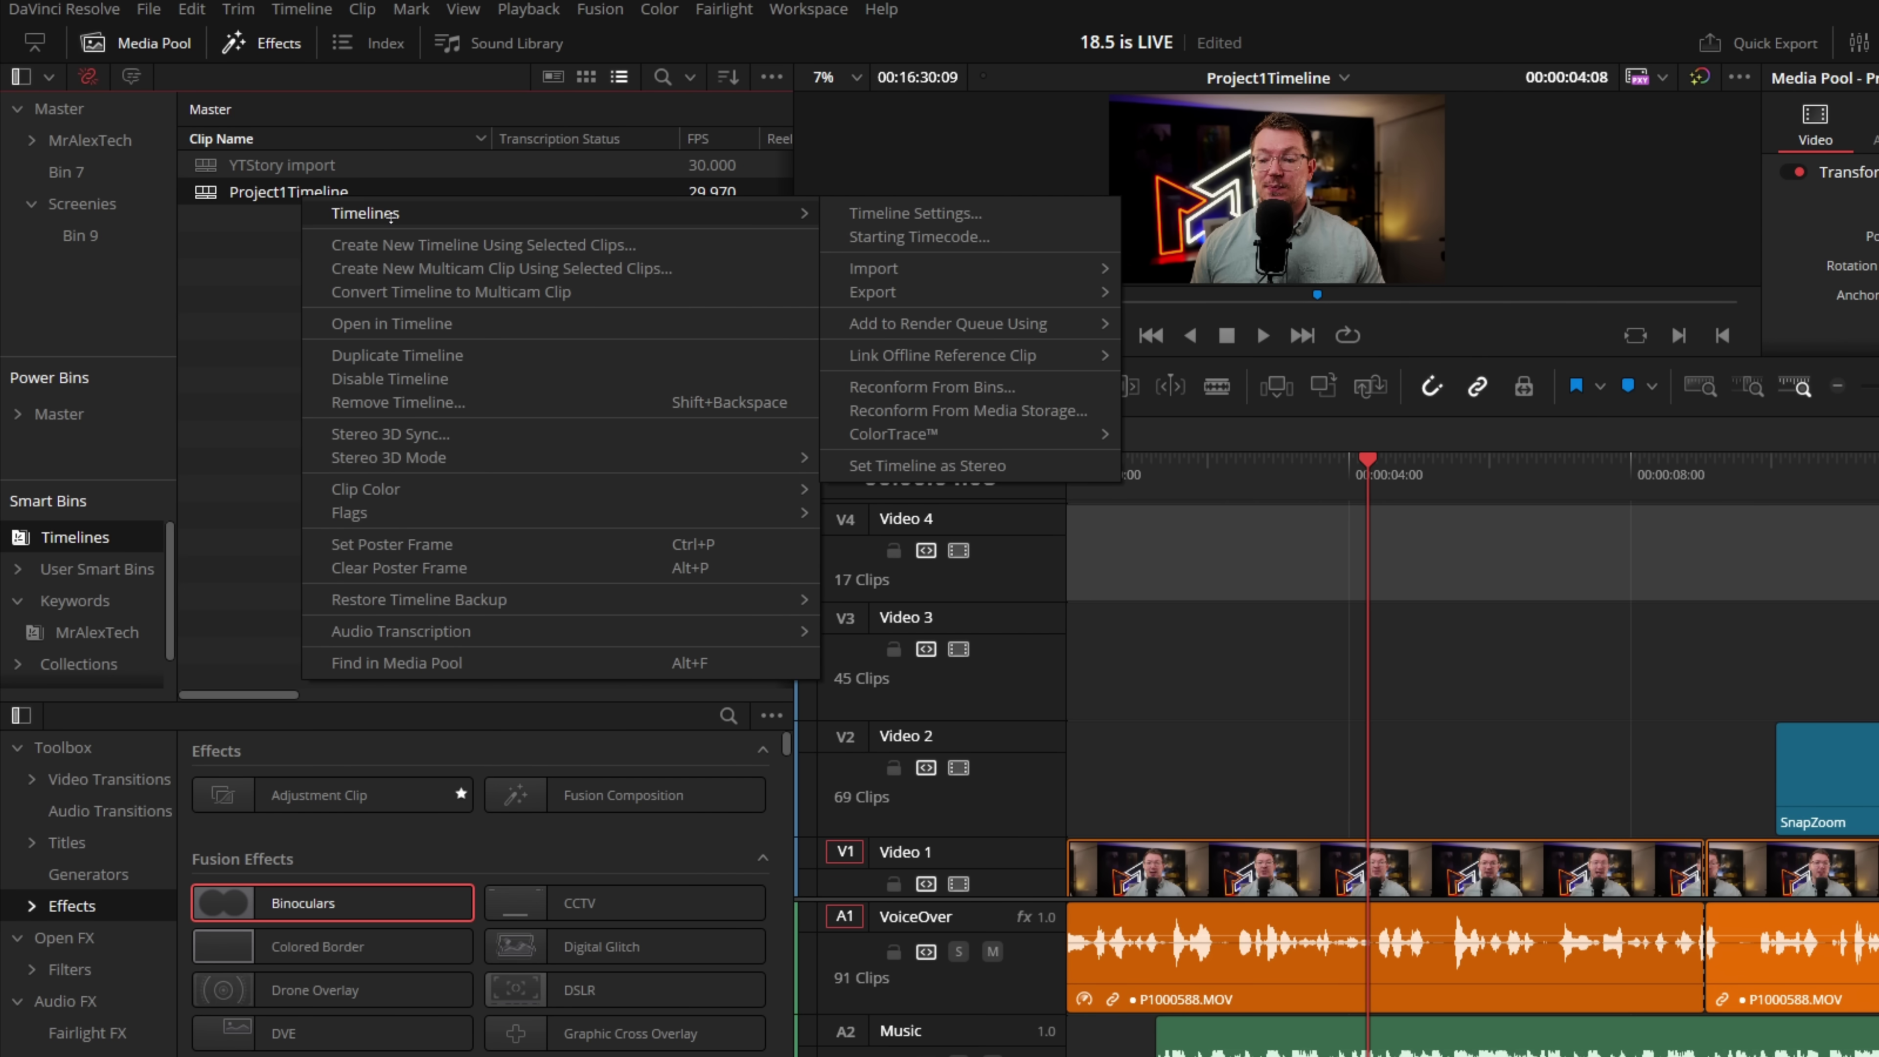
mouse_move(933, 326)
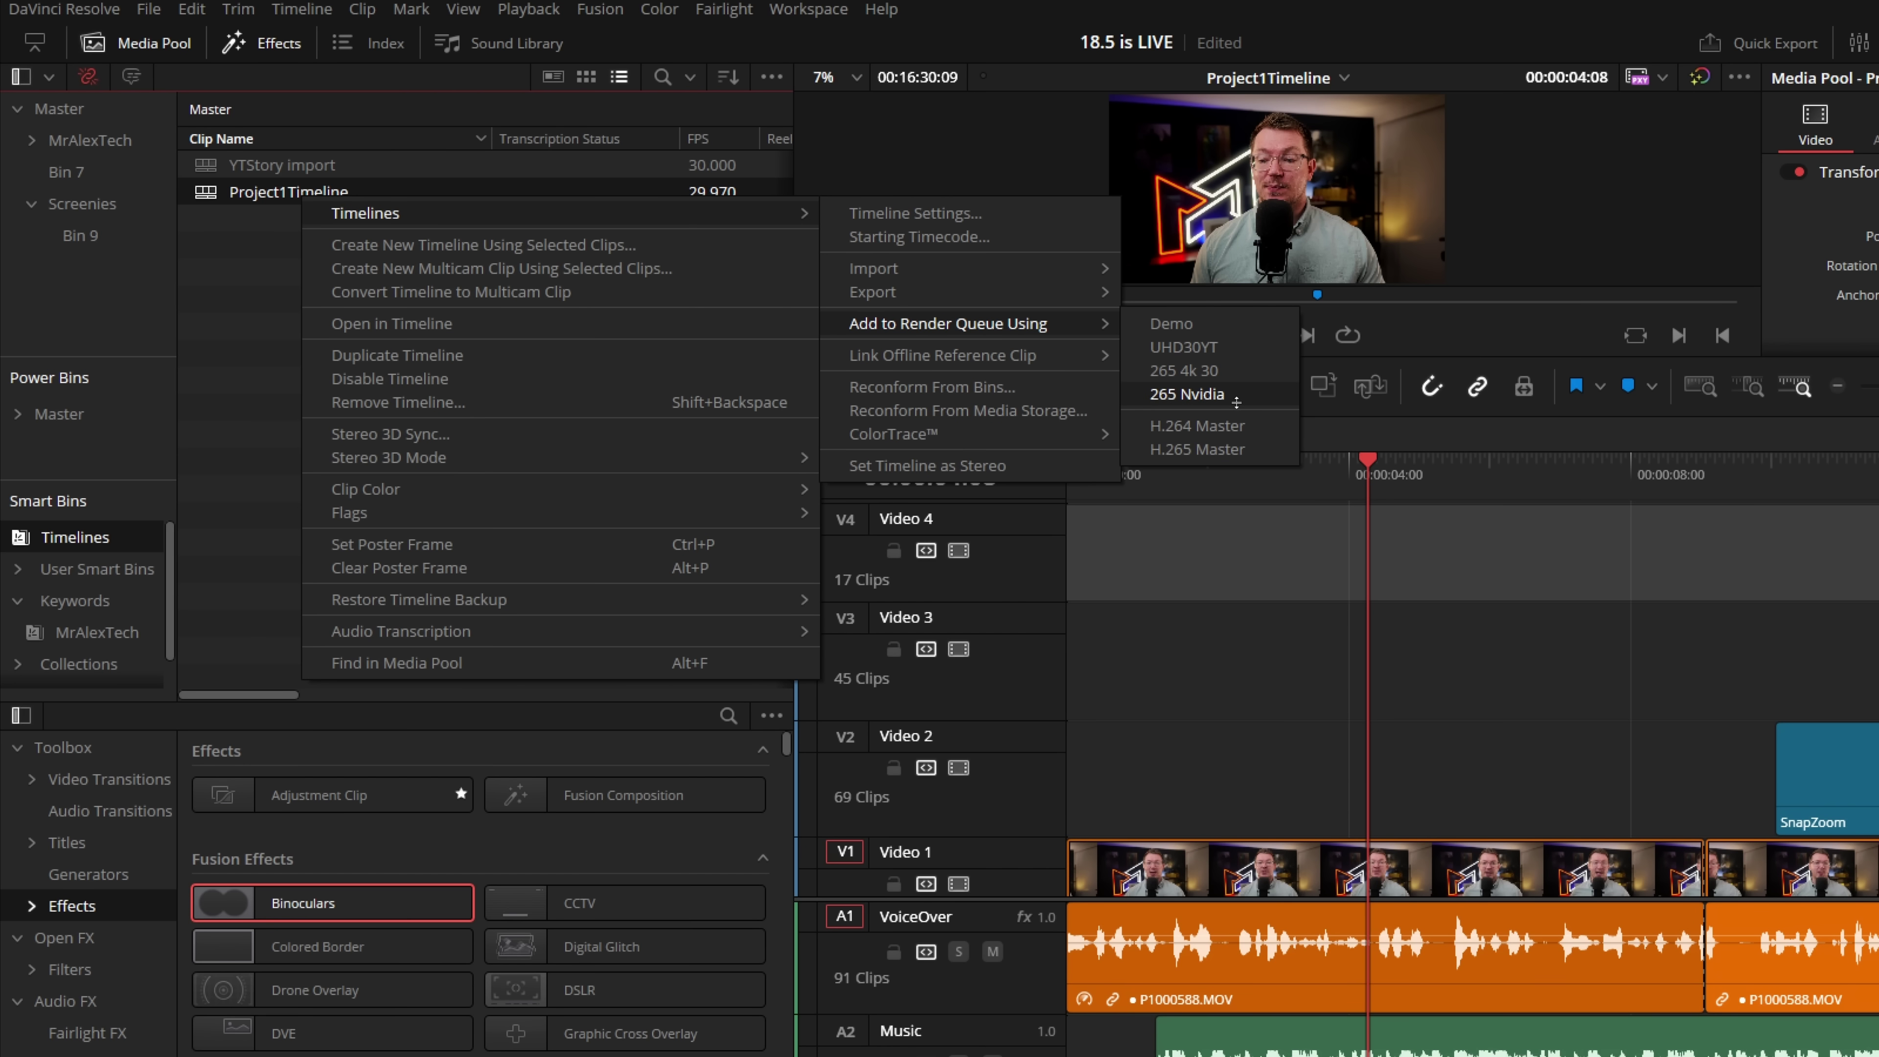
left_click(1182, 326)
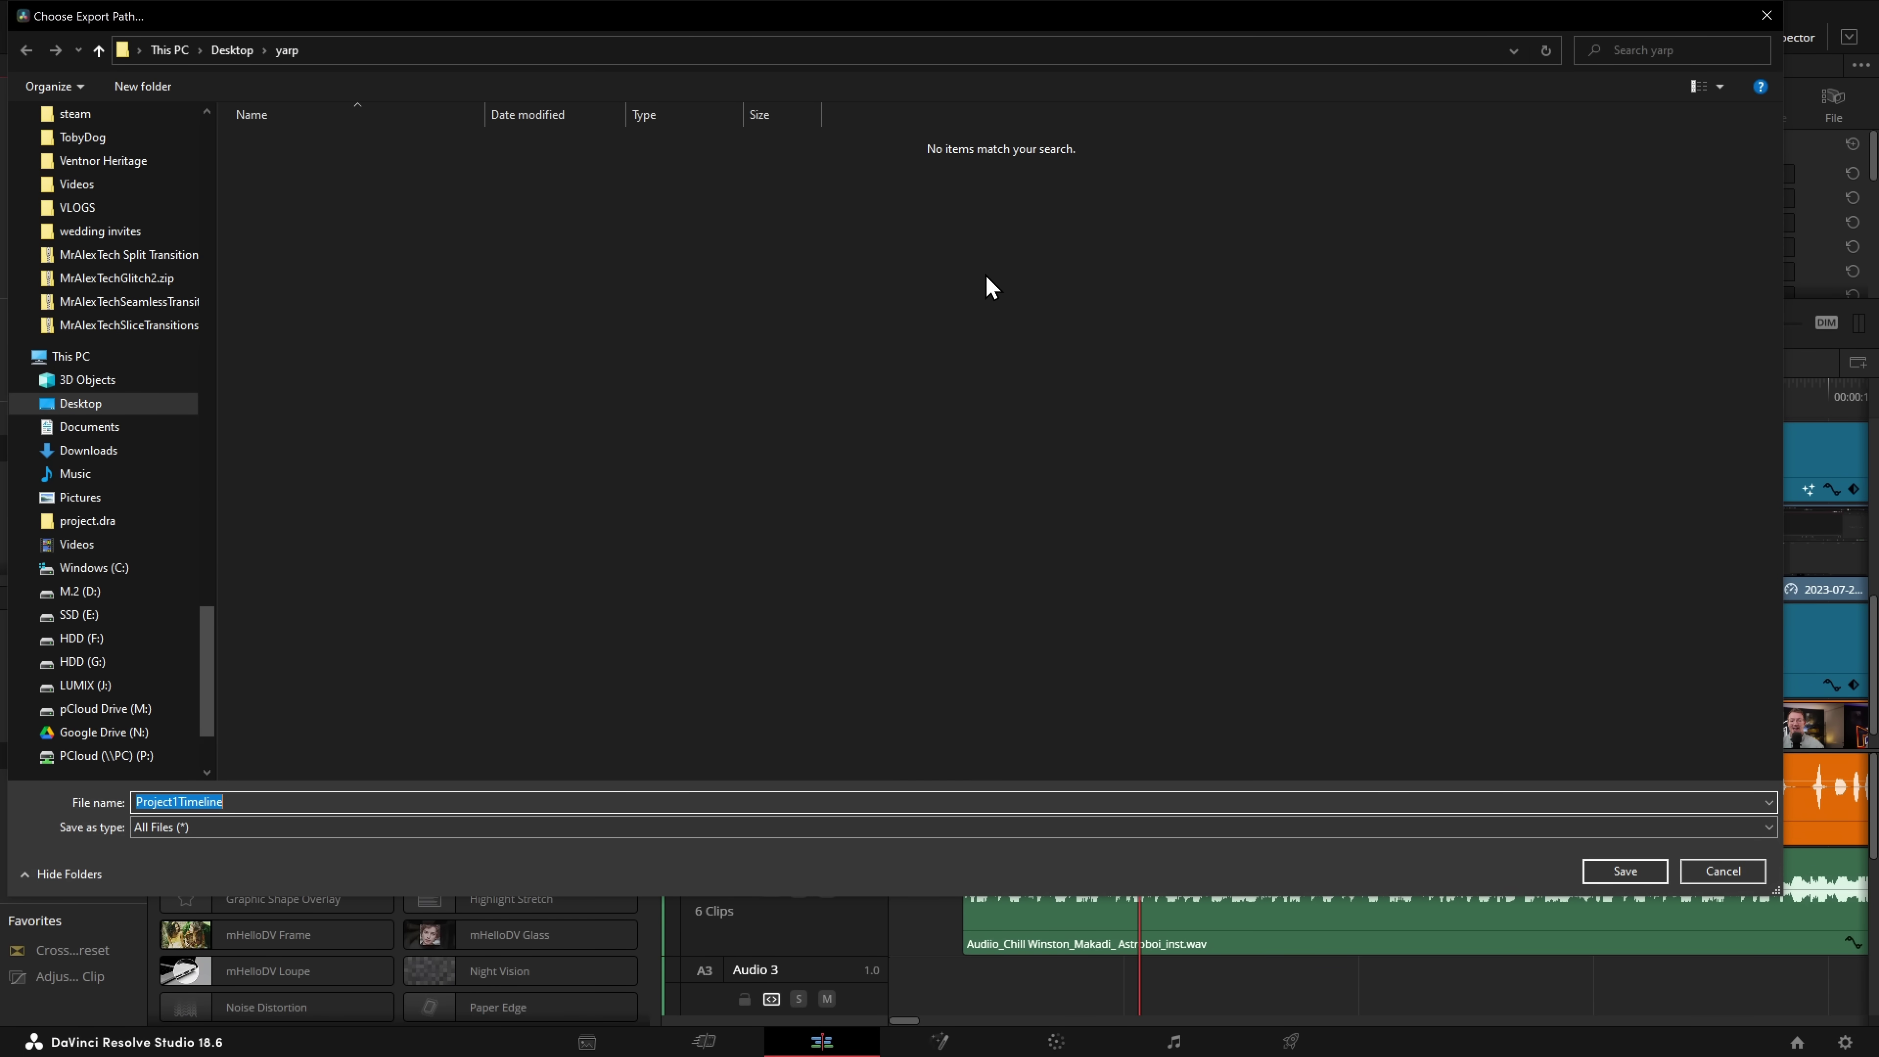
left_click(1625, 871)
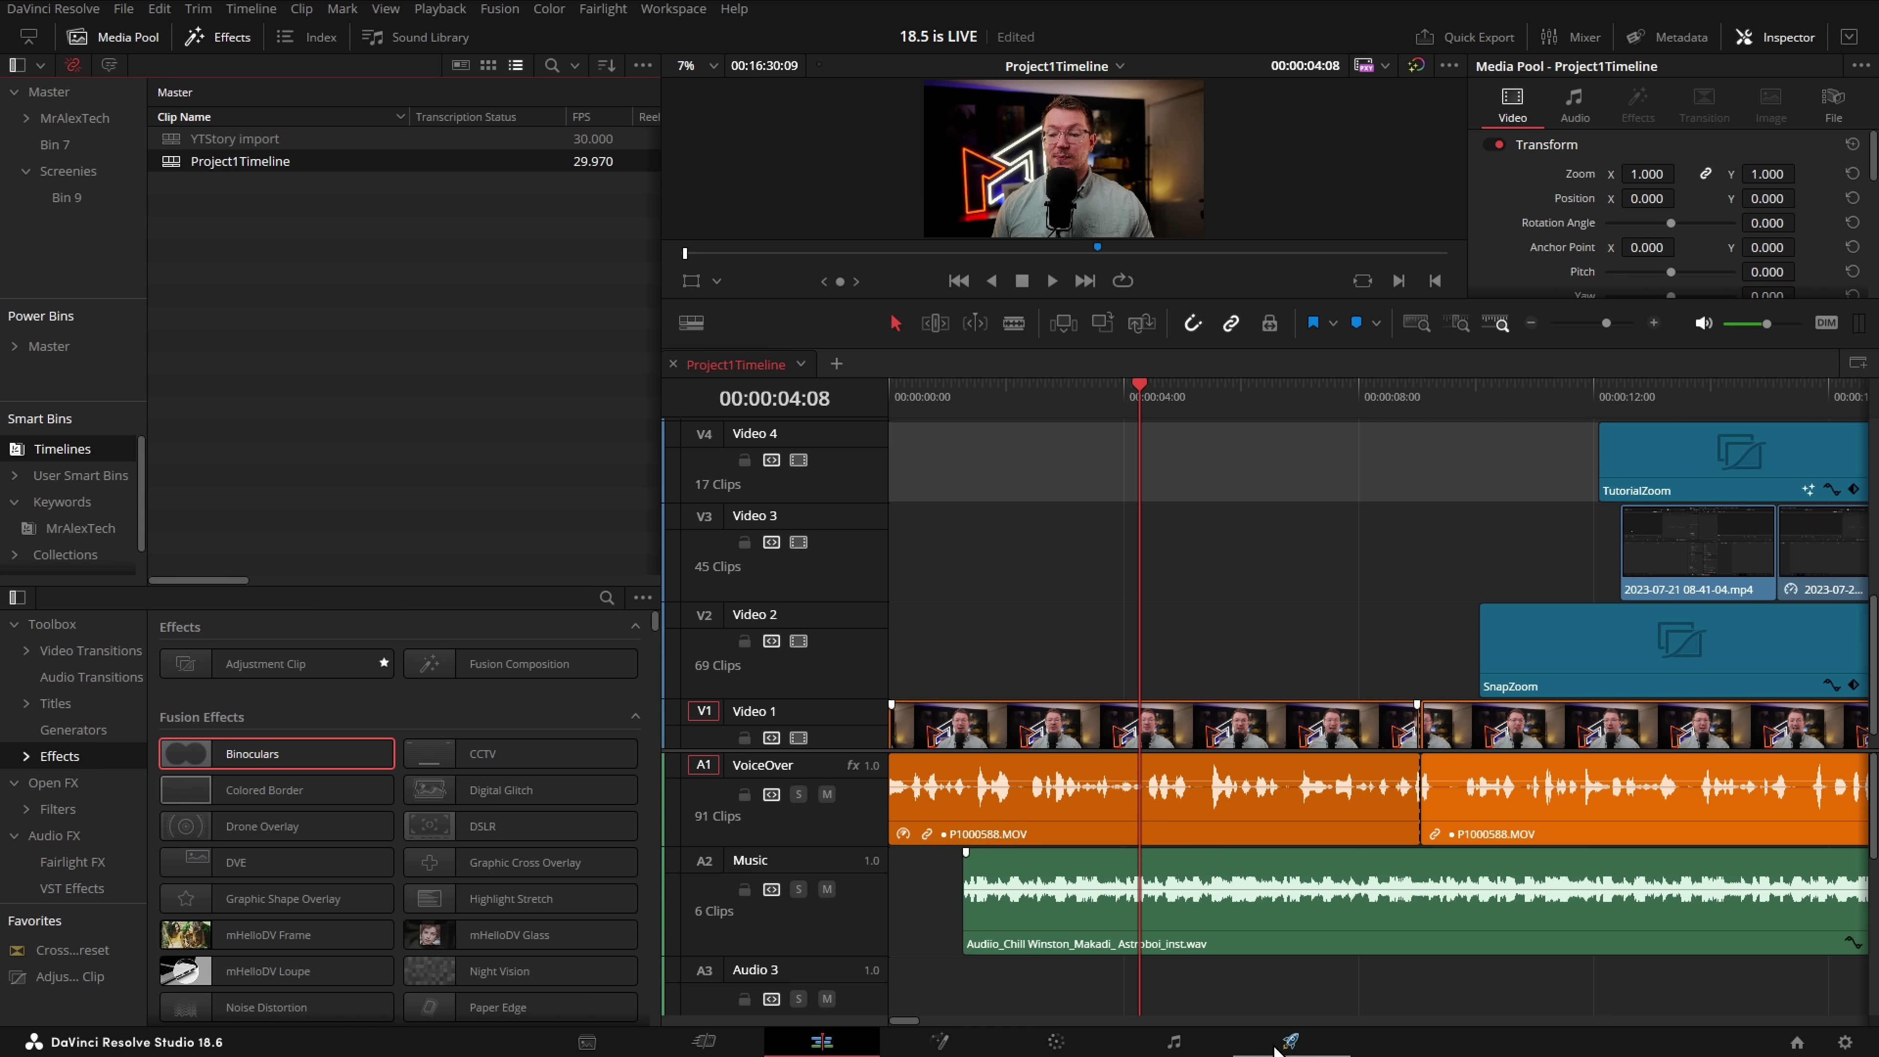
left_click(1291, 1044)
left_click(1699, 166)
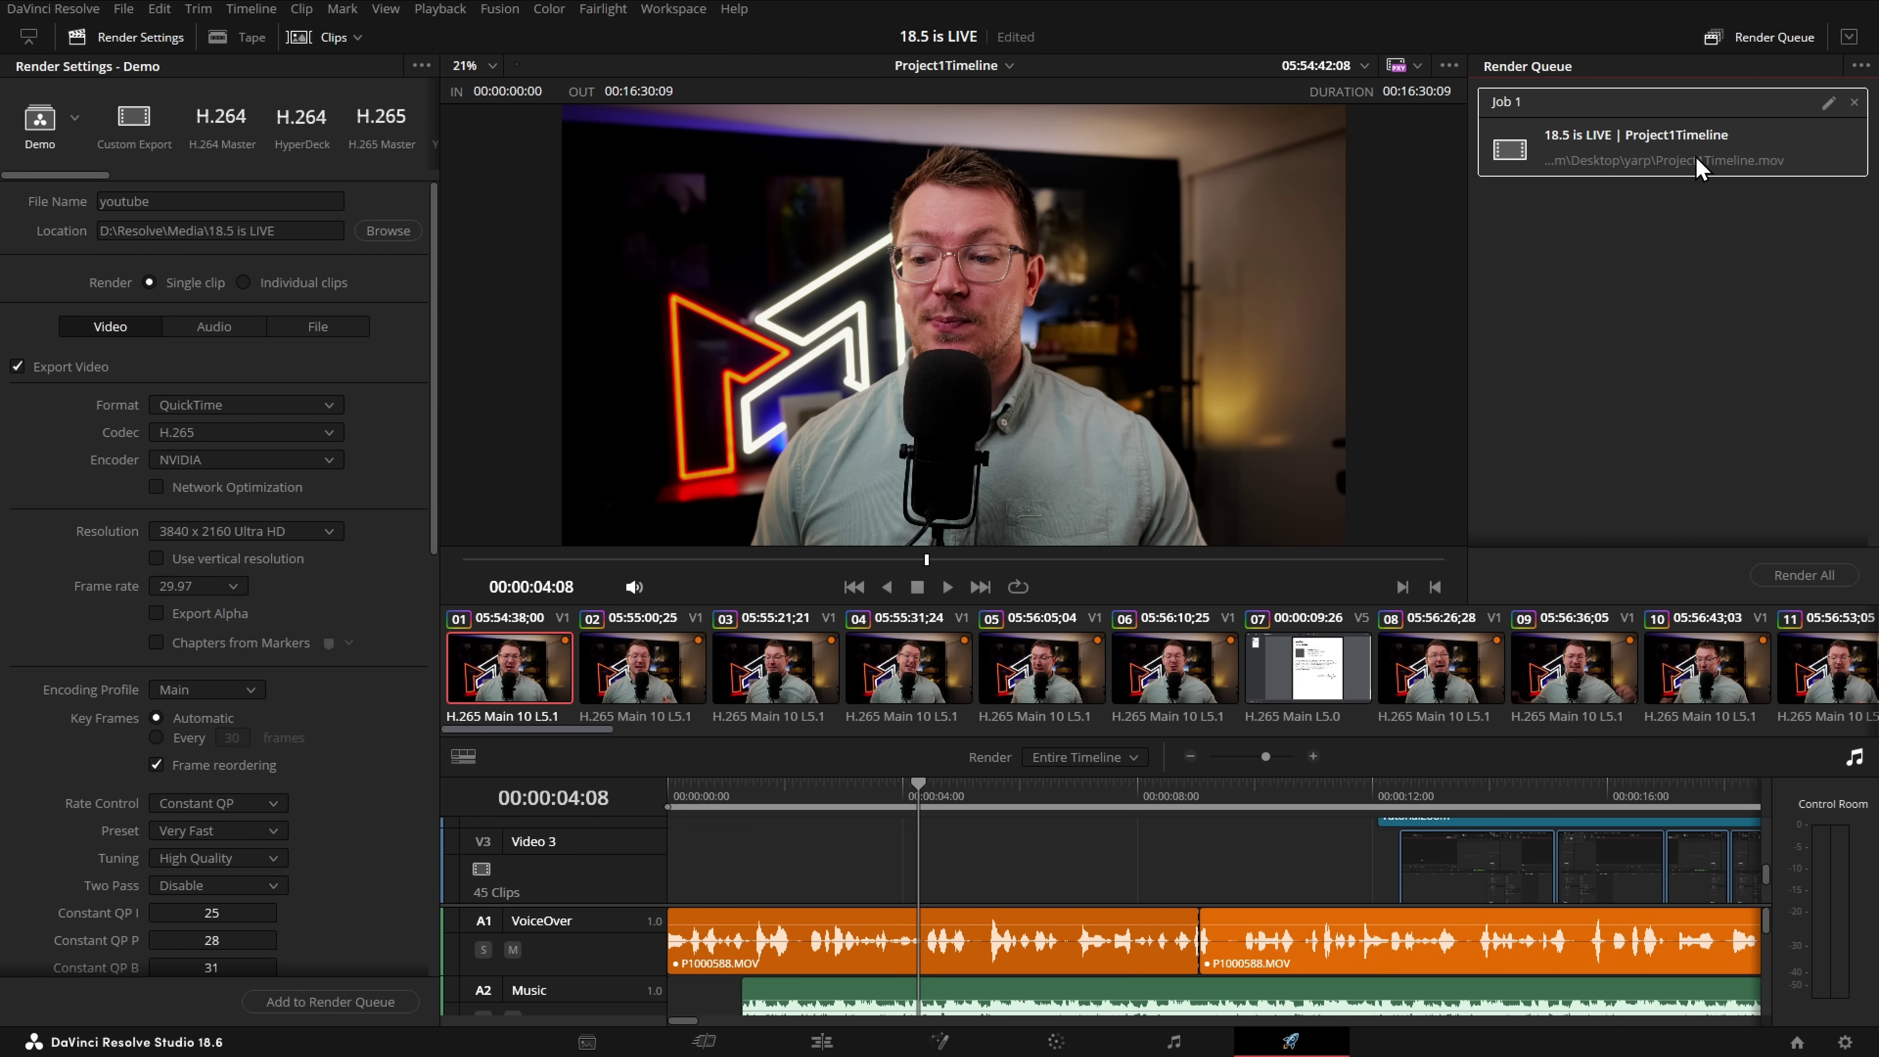
Add both YTStory import and Project1Timeline to the render queue with the Demo preset, rendering to the yarp folder, and review the queue.
left_click(821, 1042)
left_click_drag(487, 303, 178, 131)
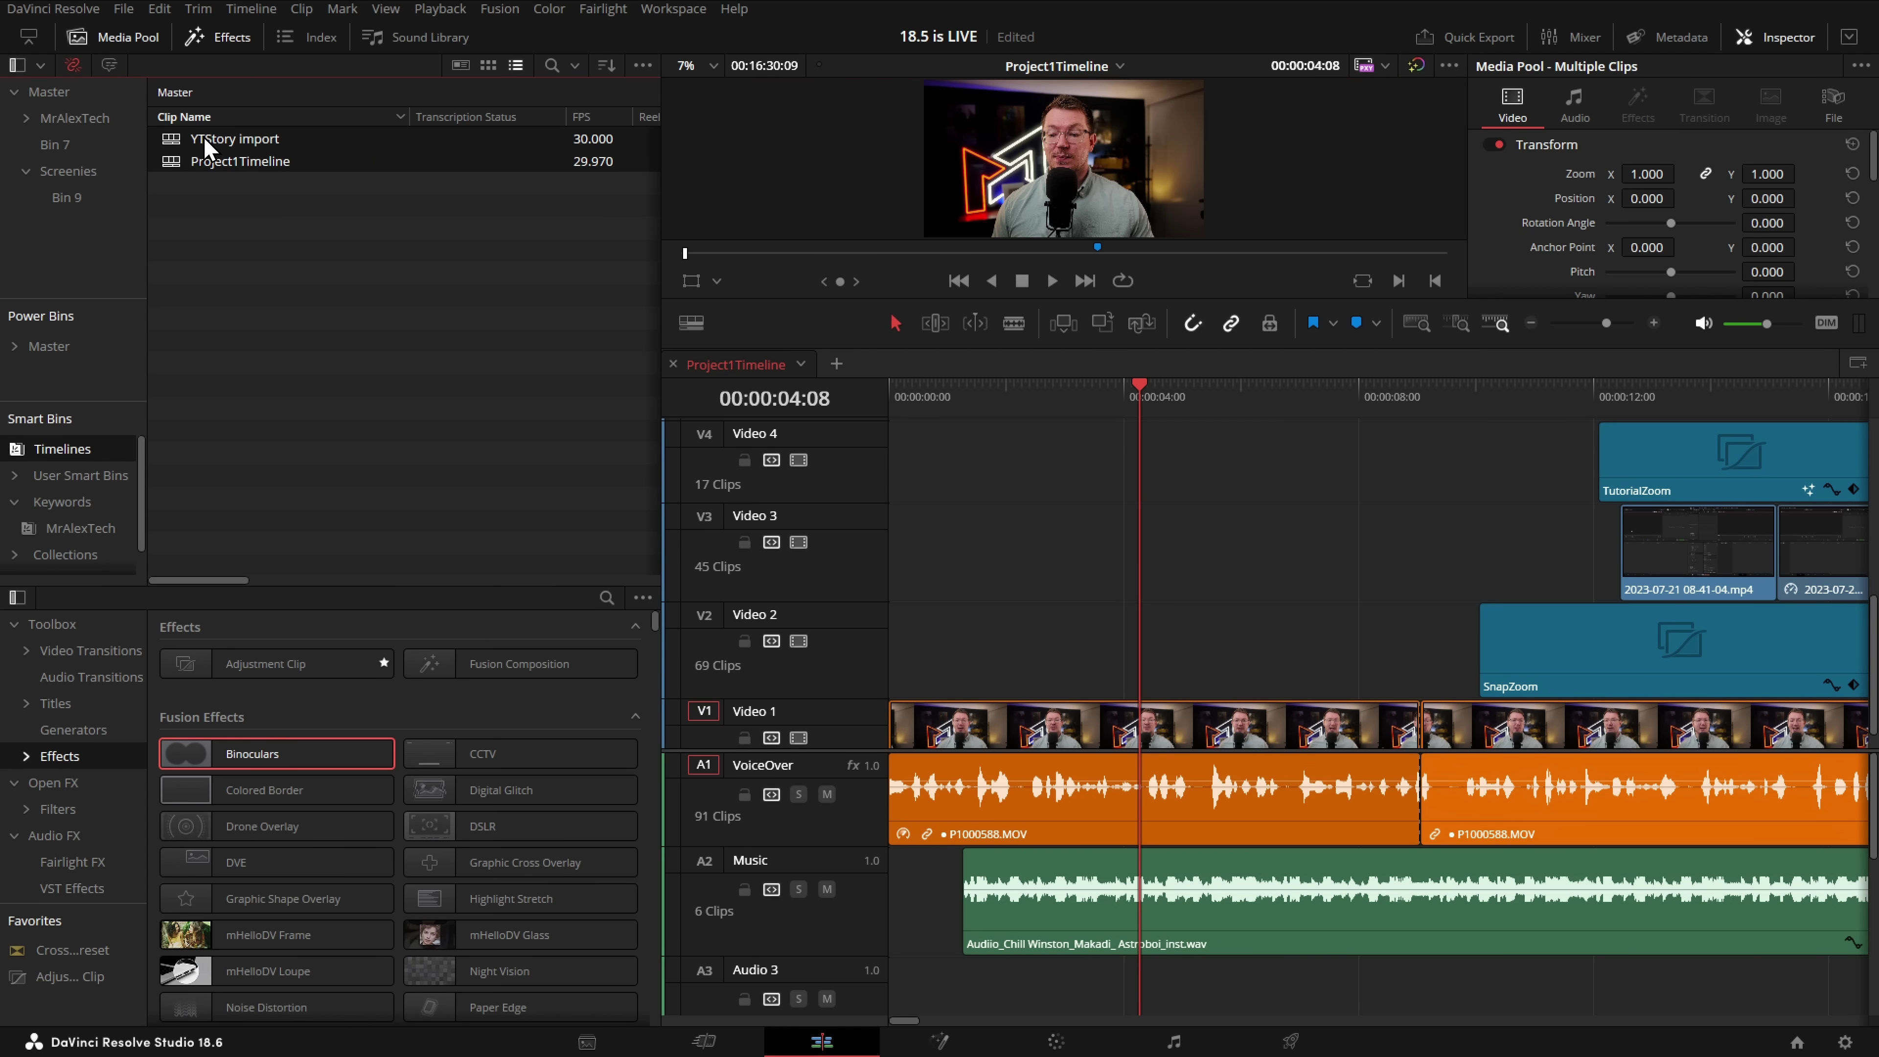
right_click(209, 138)
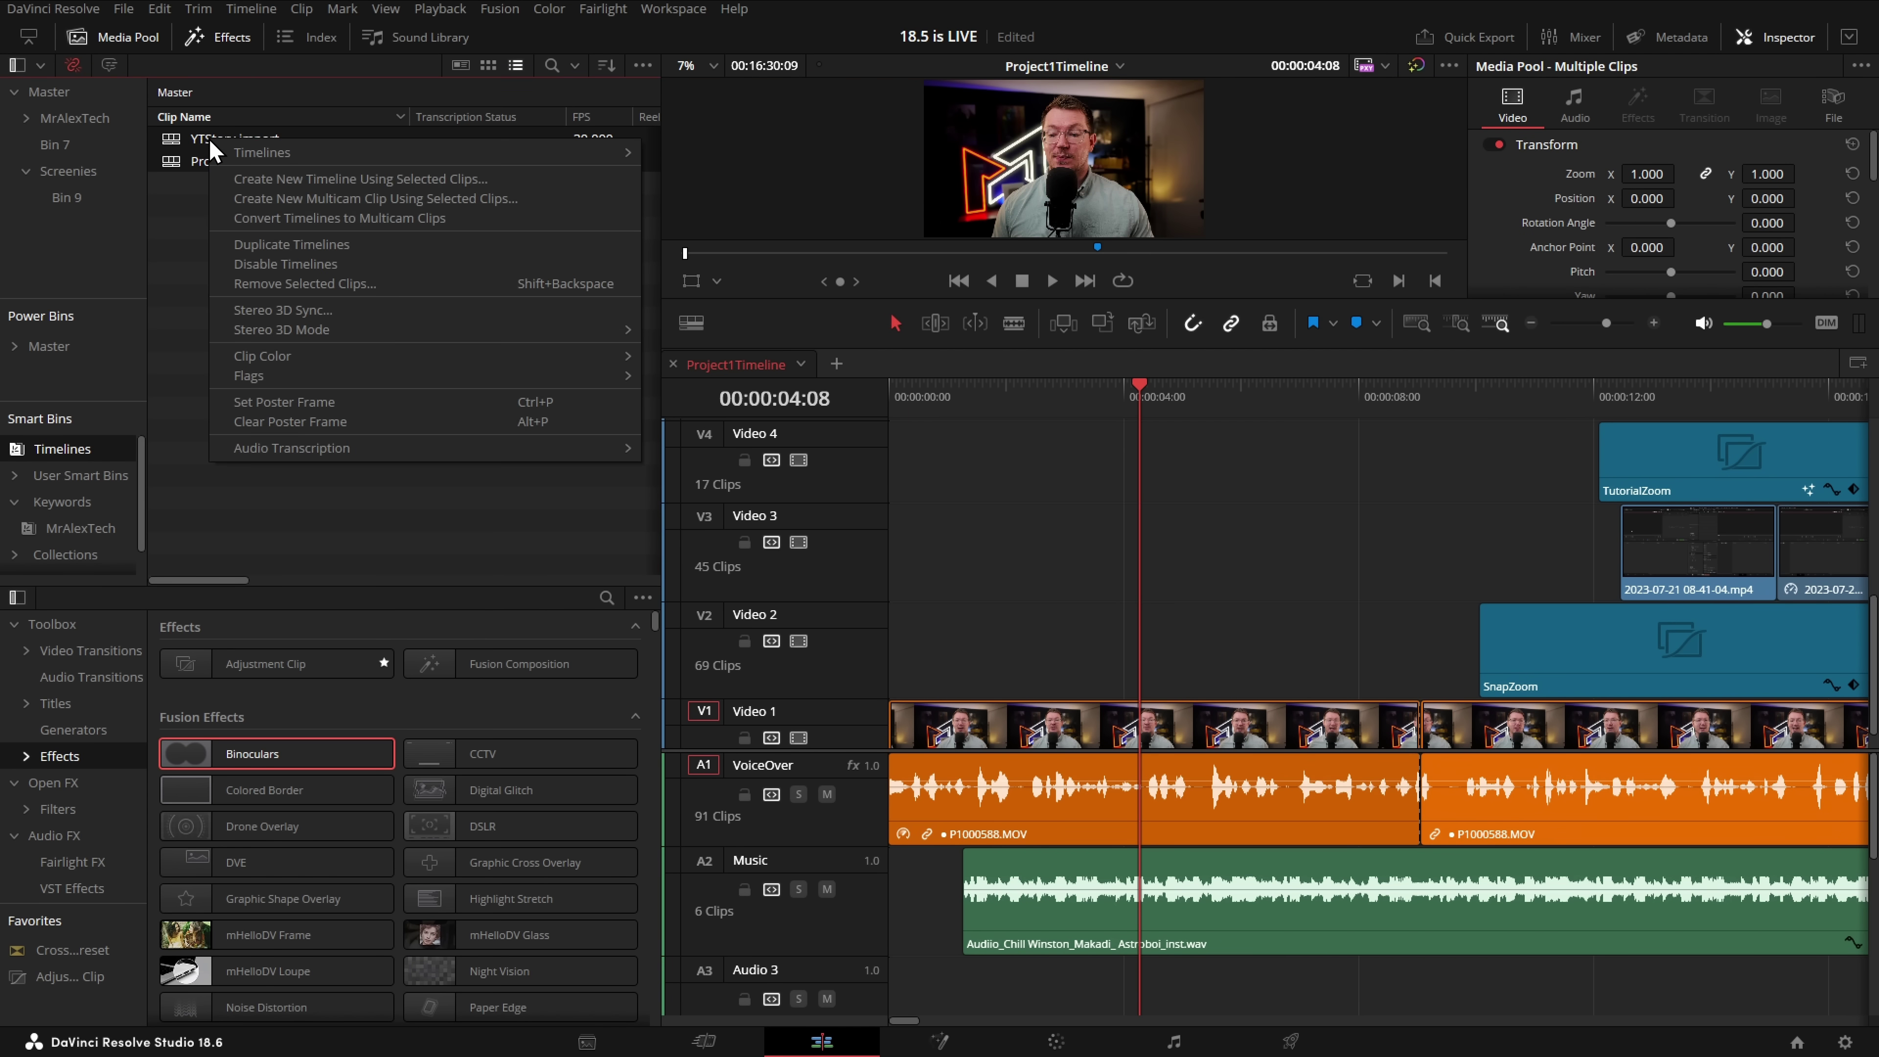
mouse_move(285, 154)
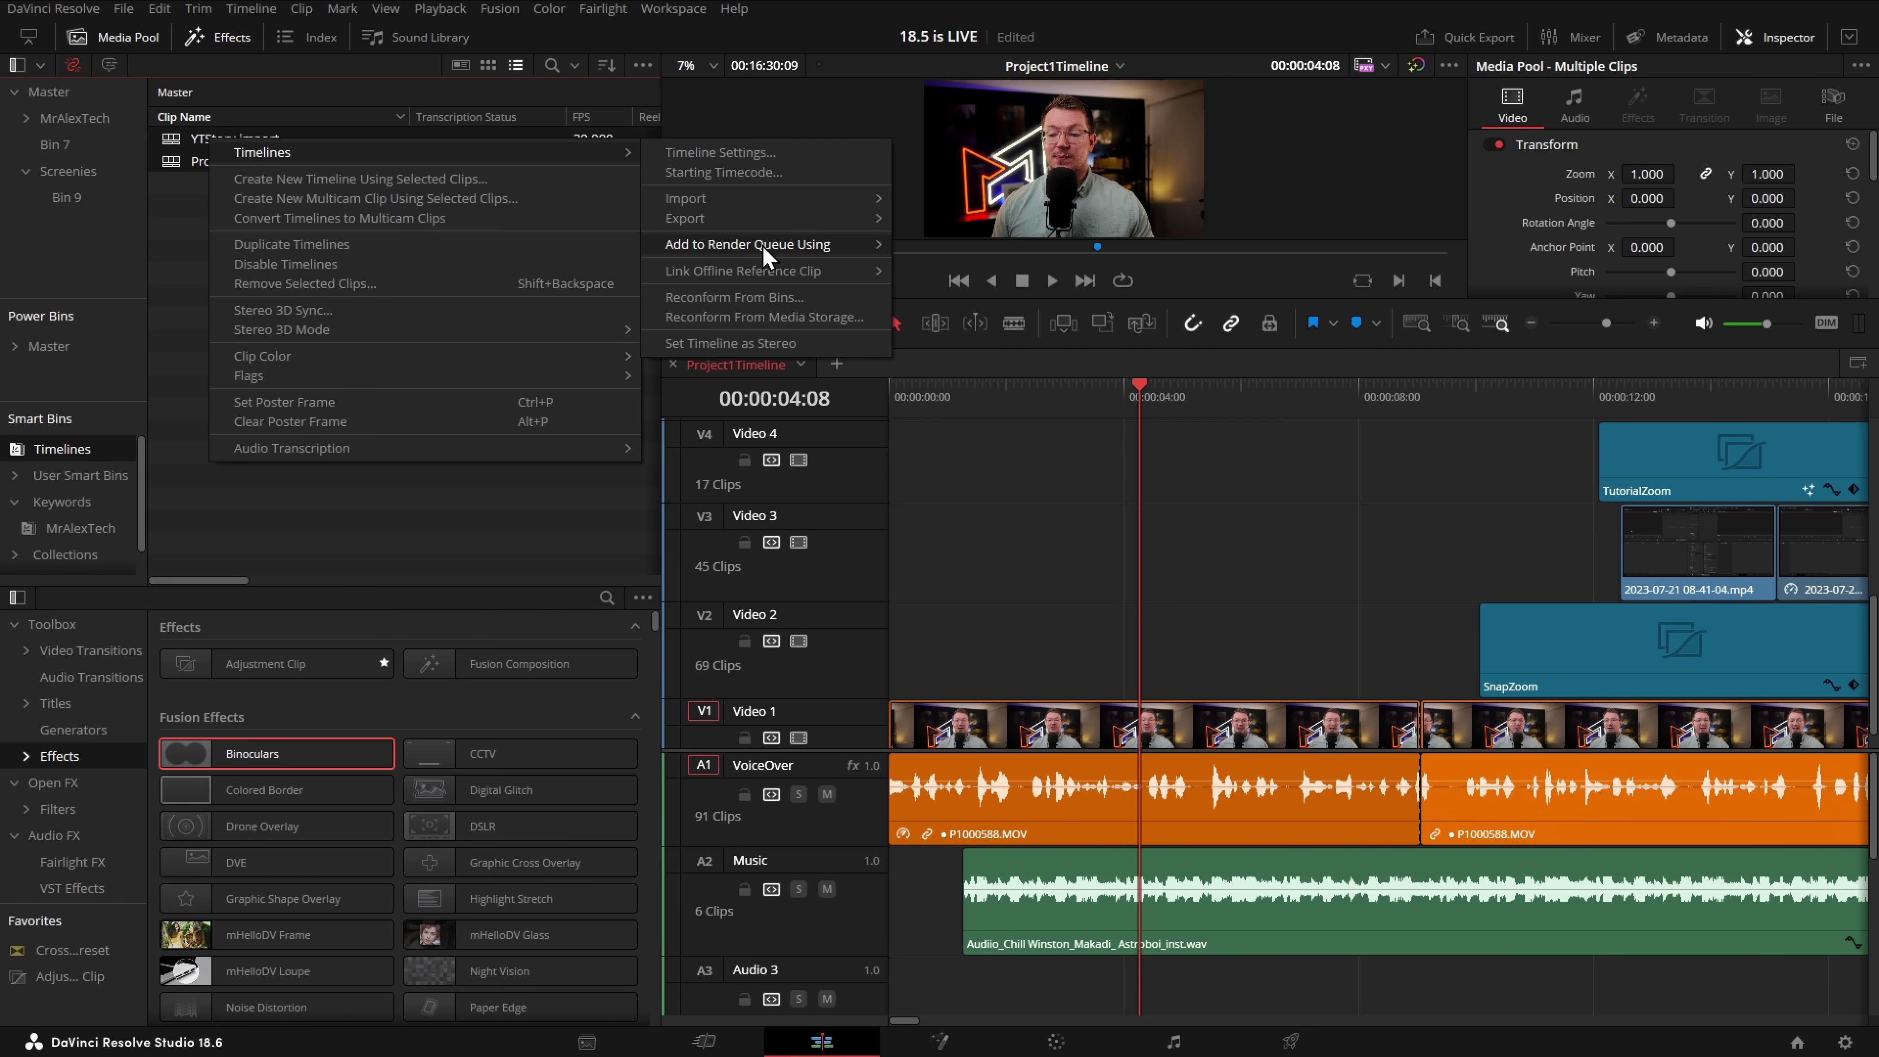
mouse_move(789, 247)
left_click(952, 248)
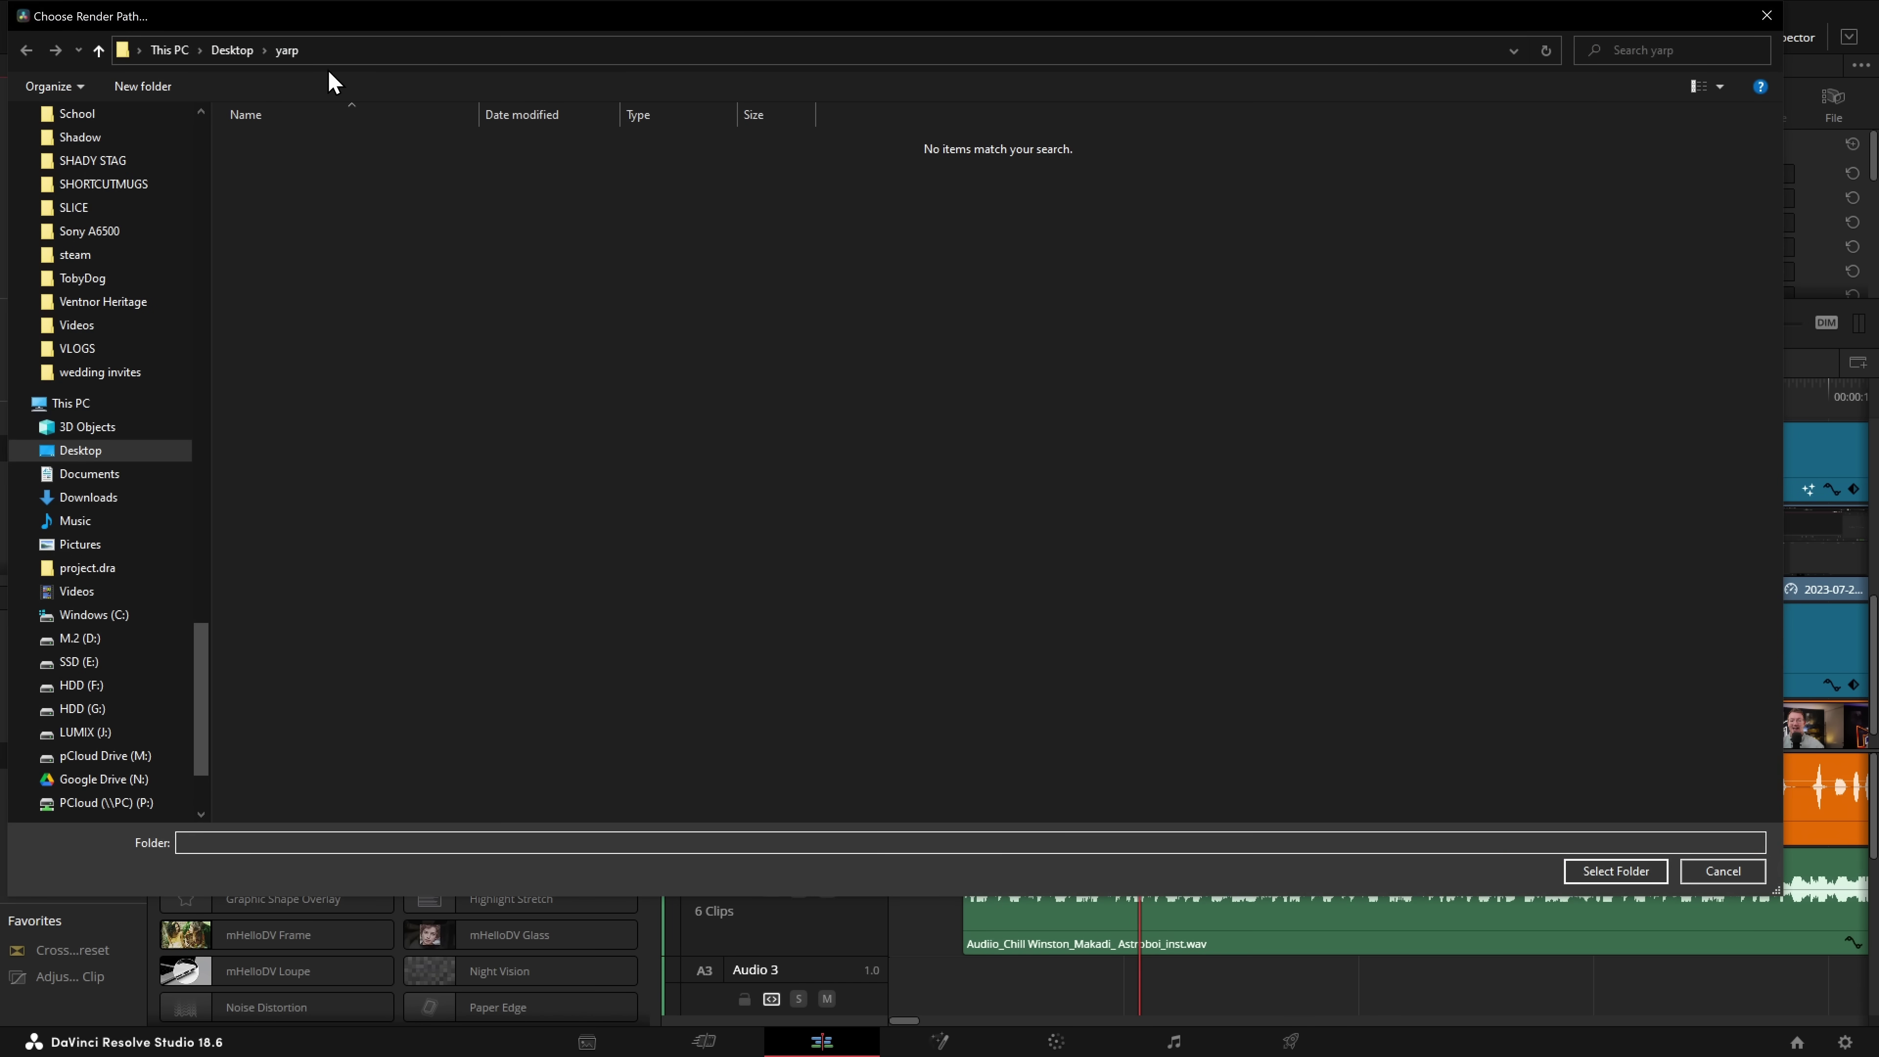
left_click(1616, 871)
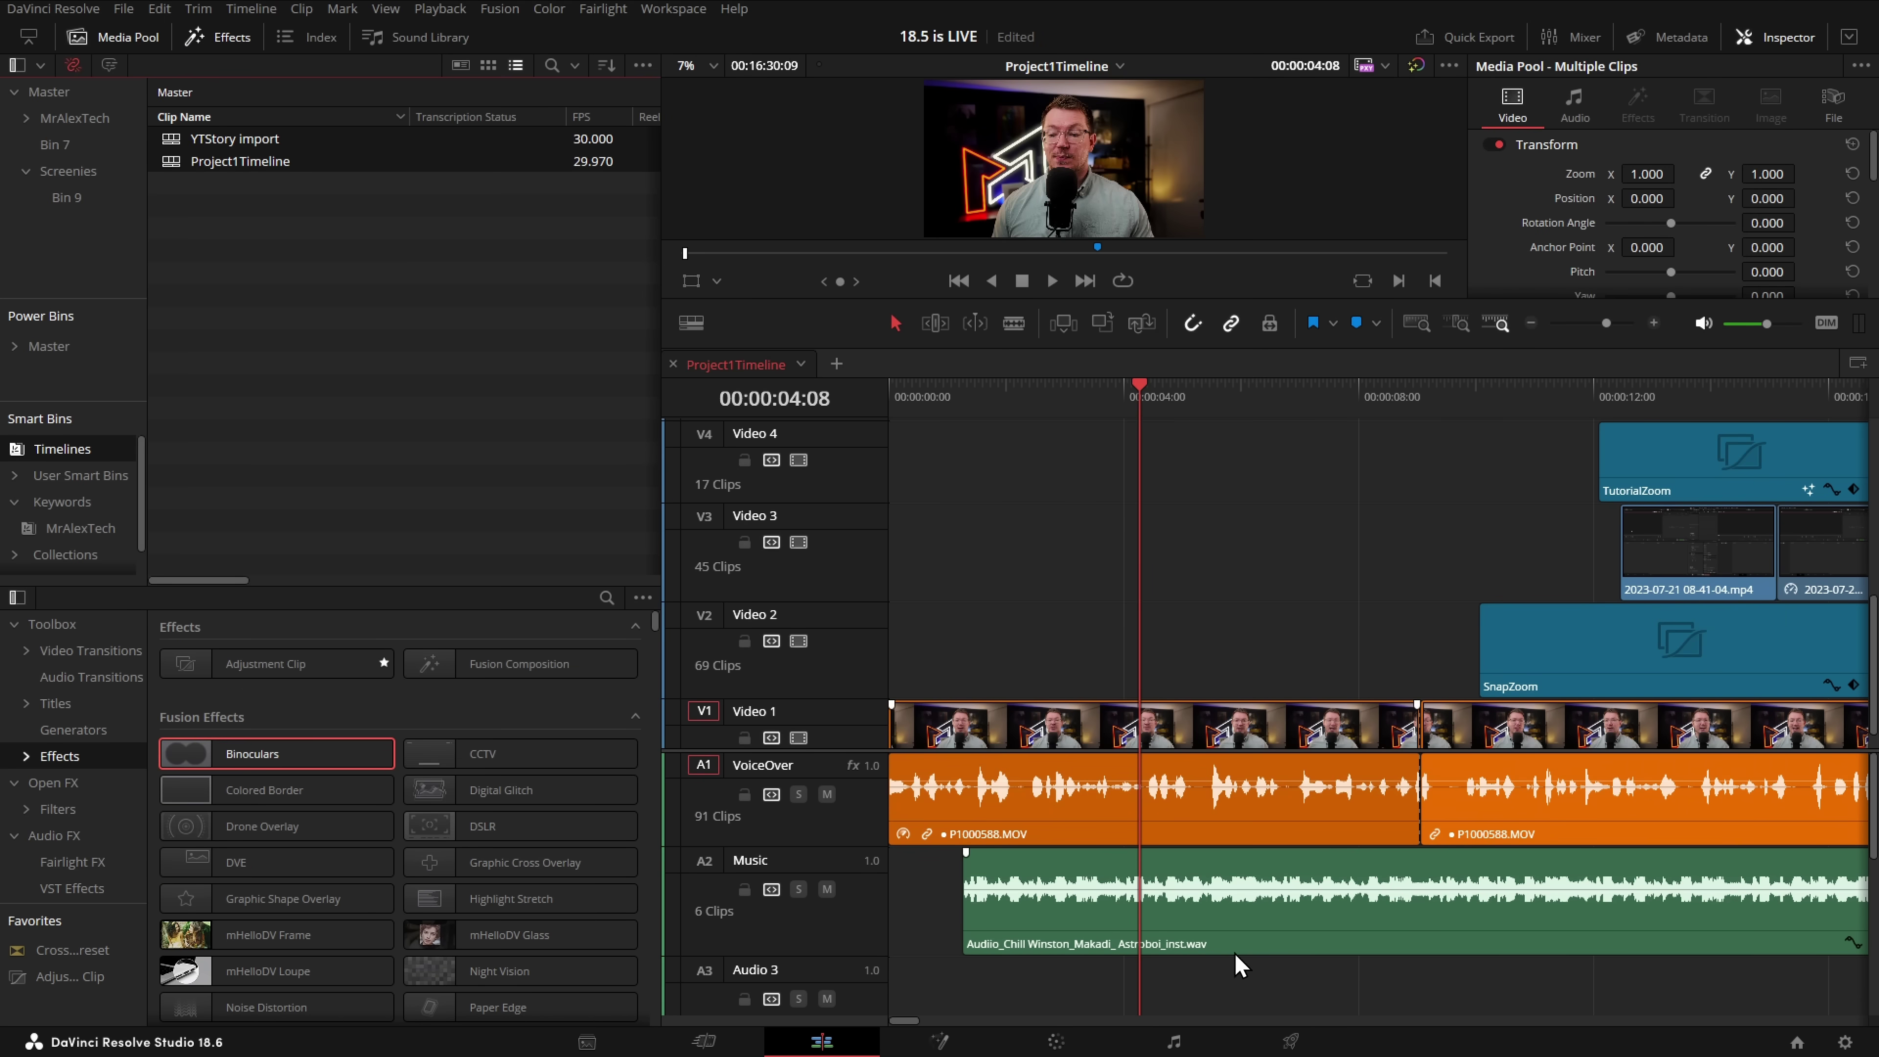
left_click(1292, 1040)
left_click_drag(1827, 488, 1590, 111)
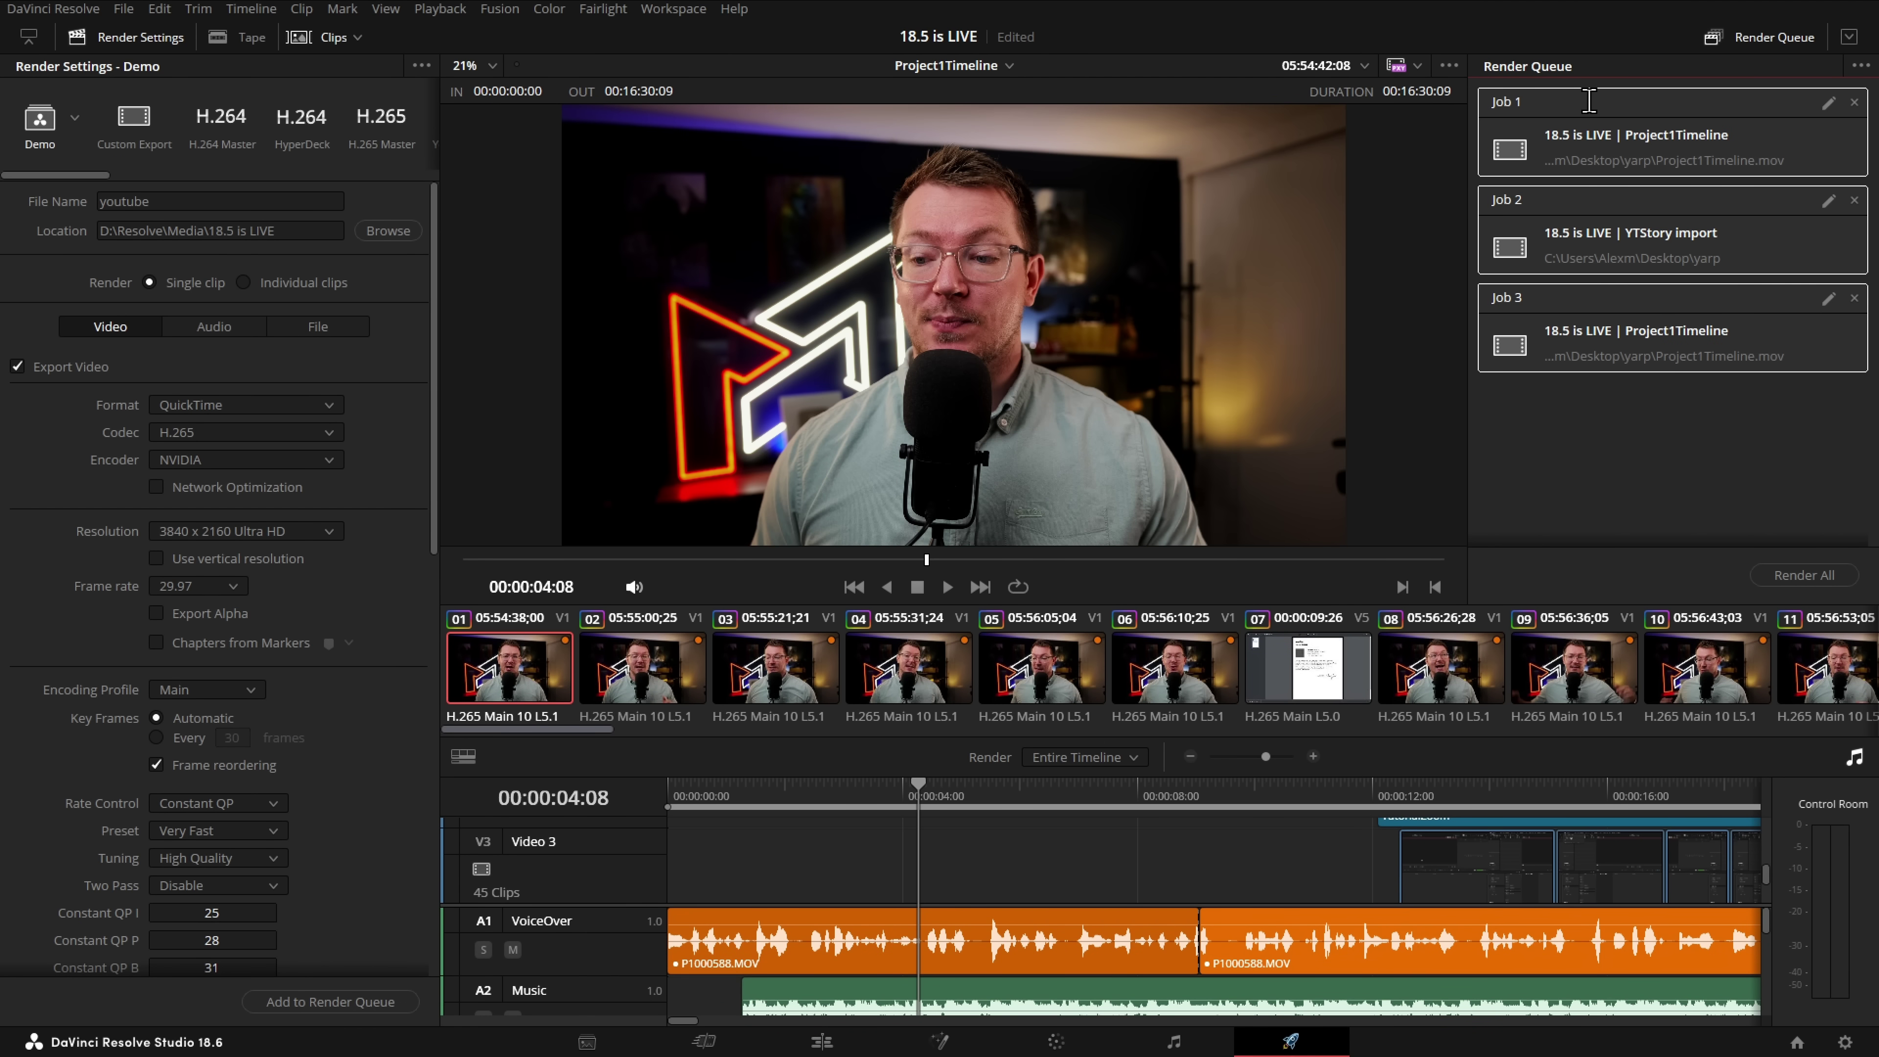